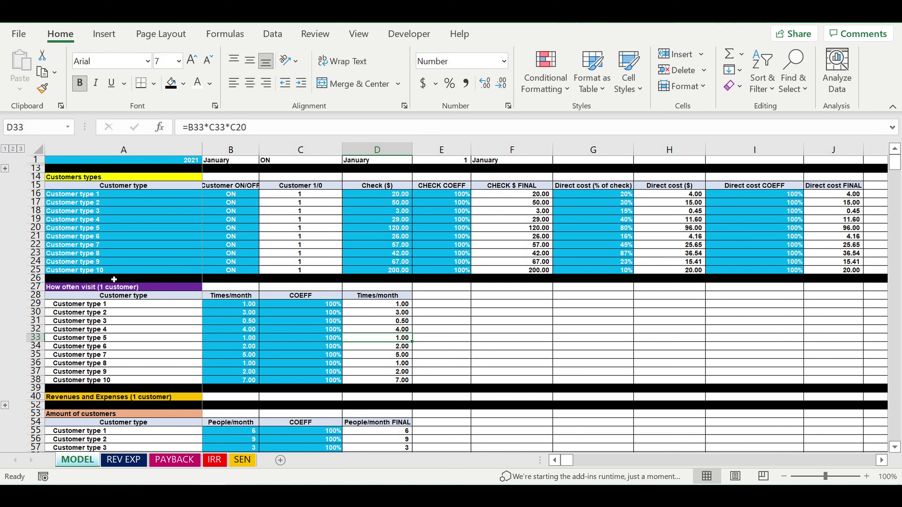
- Examine the entries in the Customers types list and the start year in cell A1 of the MODEL sheet
left_click(115, 270)
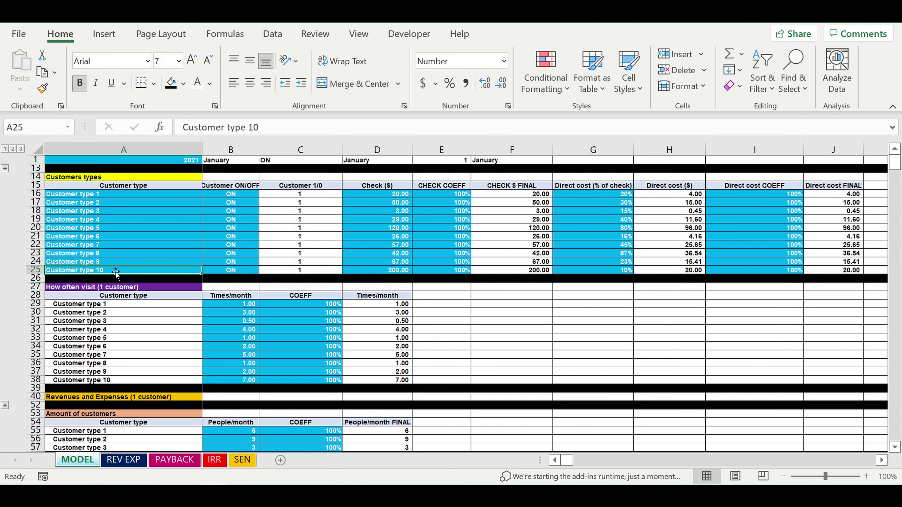
left_click(113, 237)
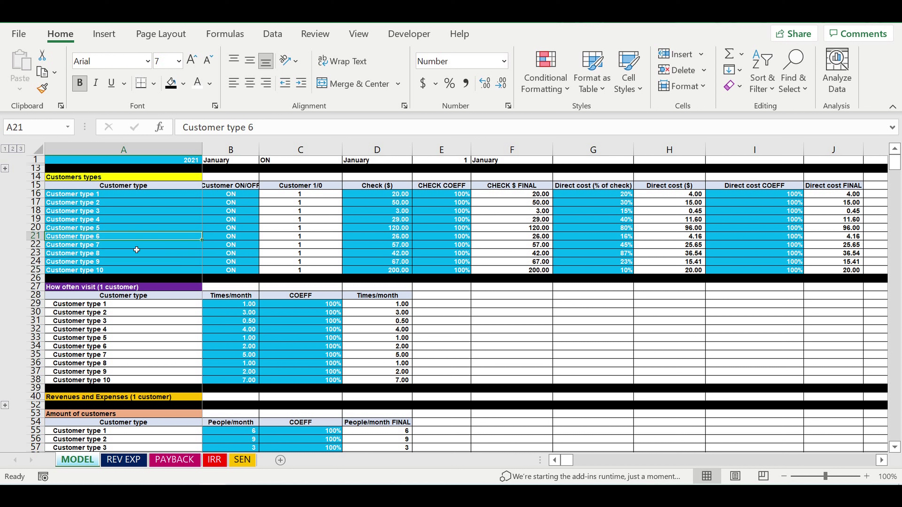
left_click(135, 228)
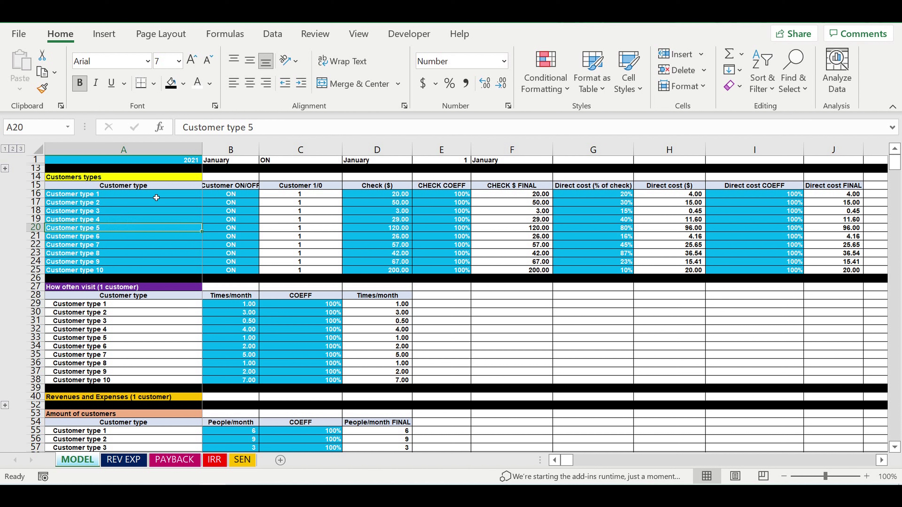
left_click(164, 211)
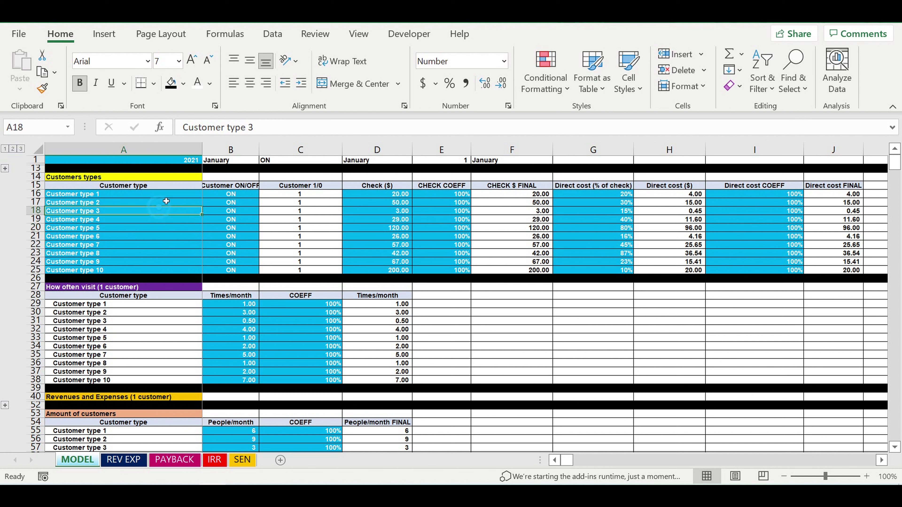
left_click(176, 160)
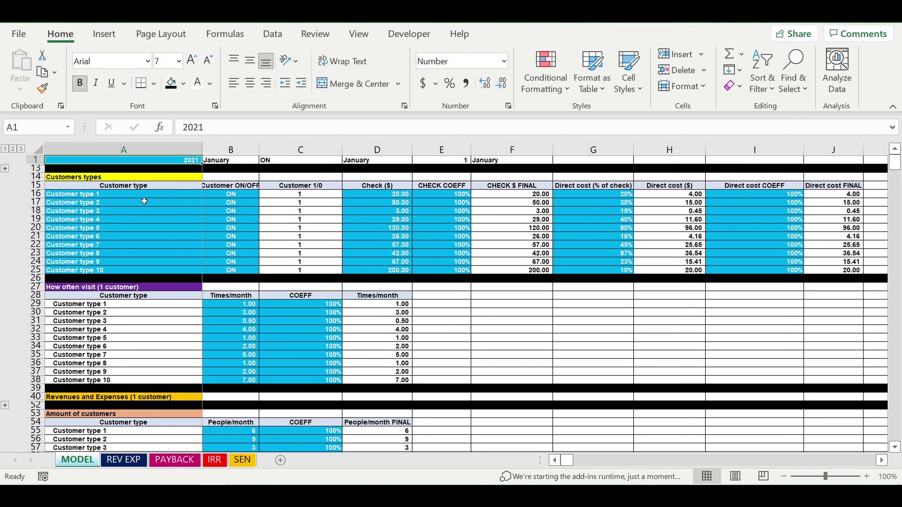
- Review the blue input ranges for customer types, checks, visit frequency, number of customers and monthly seasonality coefficients
left_click_drag(139, 197, 248, 270)
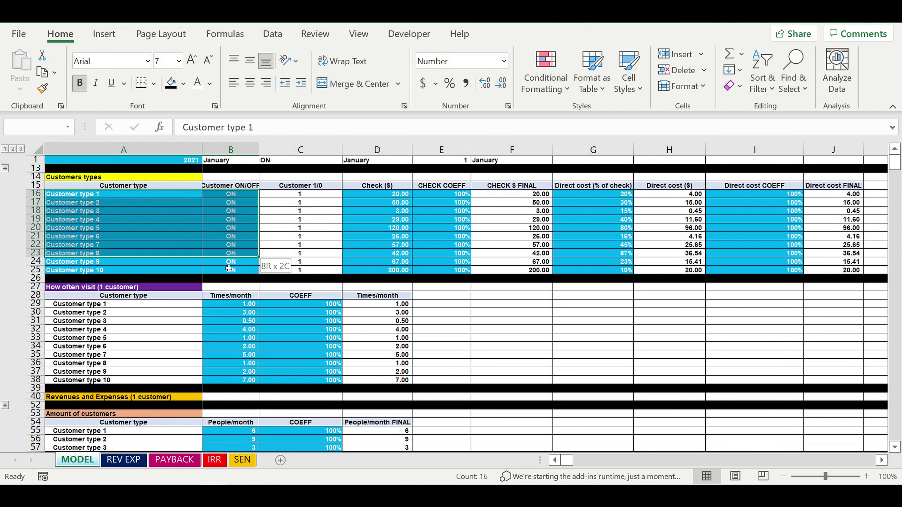
left_click_drag(373, 194, 441, 270)
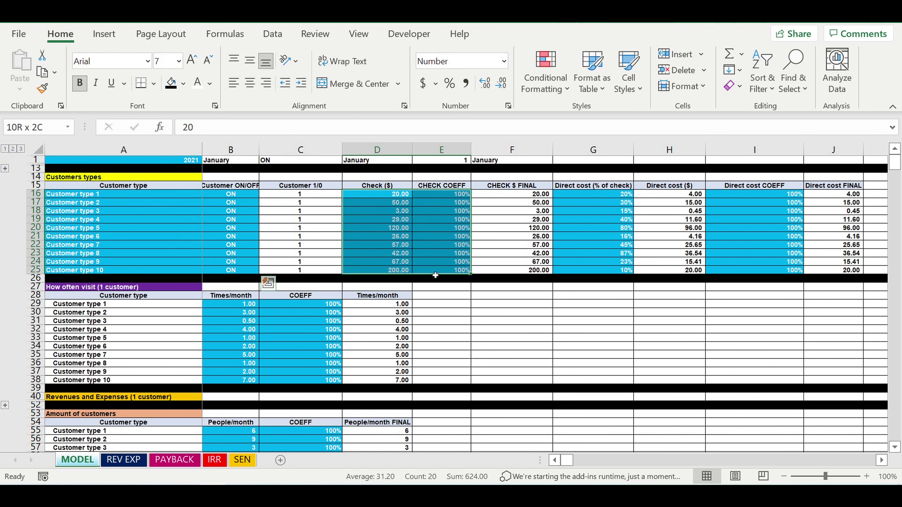
left_click(241, 304)
left_click_drag(273, 326, 312, 379)
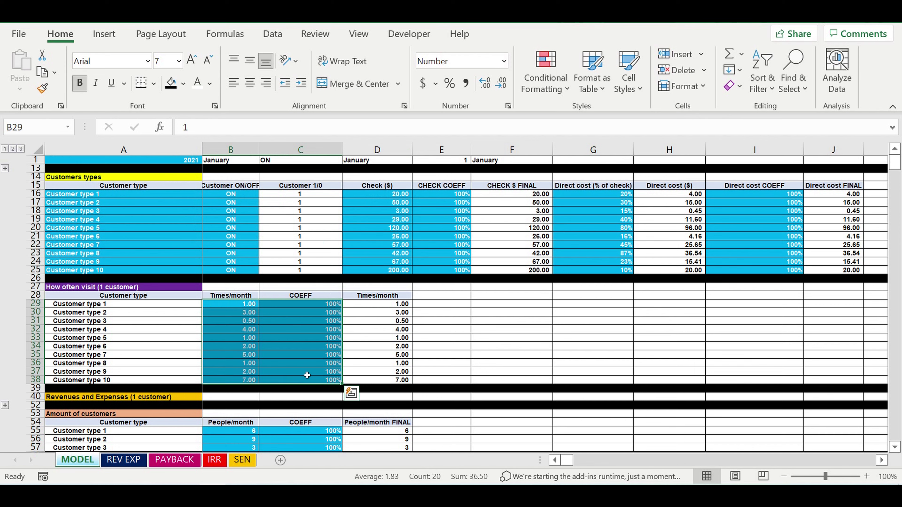
scroll(312, 379, "down", 2)
scroll(247, 362, "down", 3)
left_click_drag(251, 302, 301, 374)
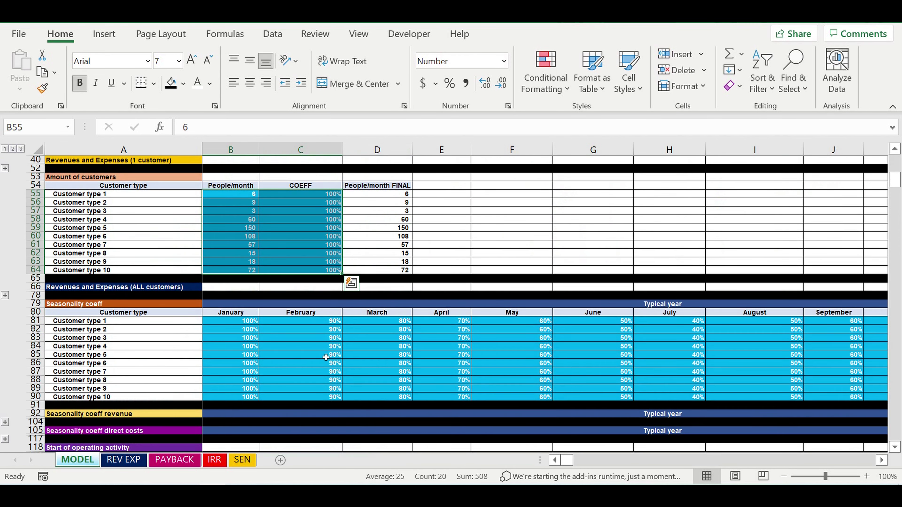
scroll(246, 328, "down", 4)
left_click_drag(242, 321, 668, 397)
scroll(395, 351, "up", 10)
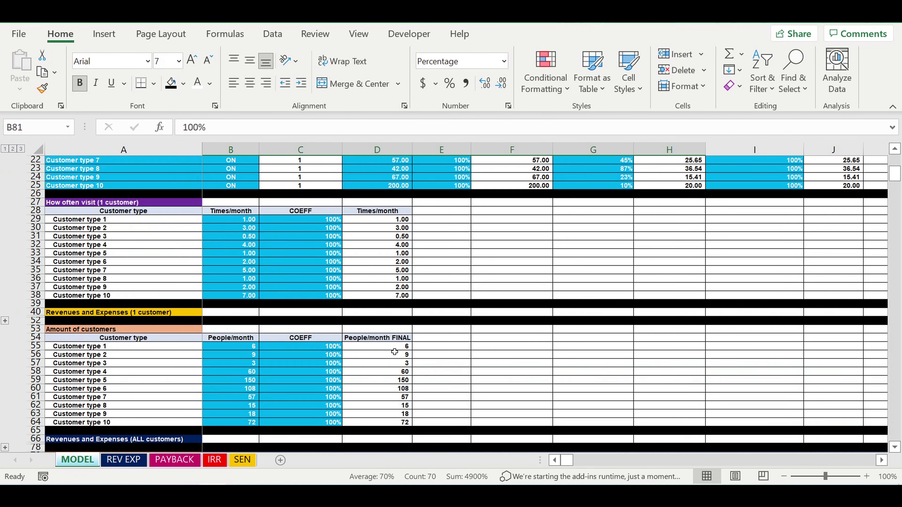
- Examine the Customer 1/0 formula, the customer type names, their Check ($) values and their visits per month
left_click(303, 195)
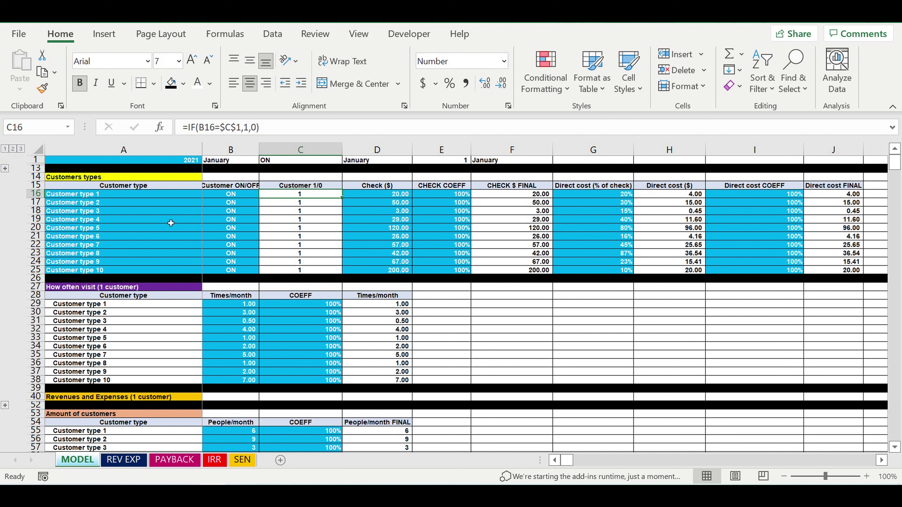
left_click(126, 205)
left_click_drag(66, 195, 71, 271)
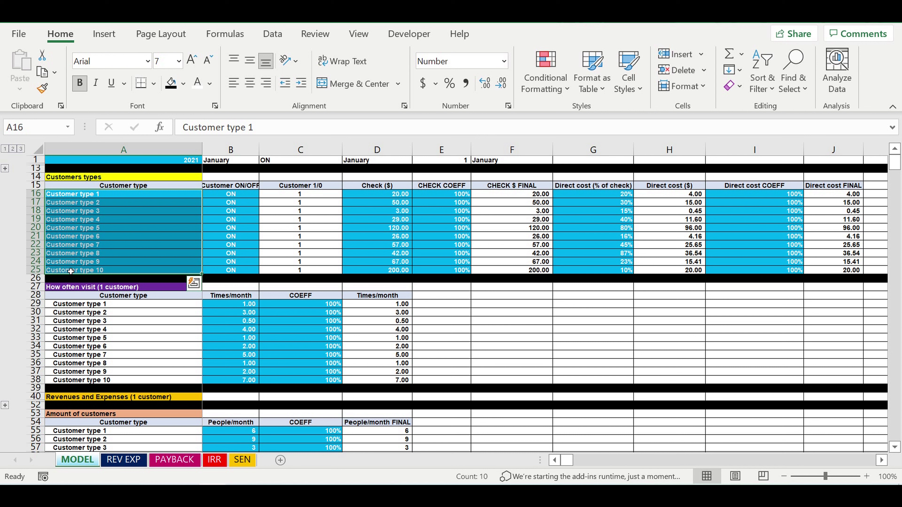
left_click(360, 205)
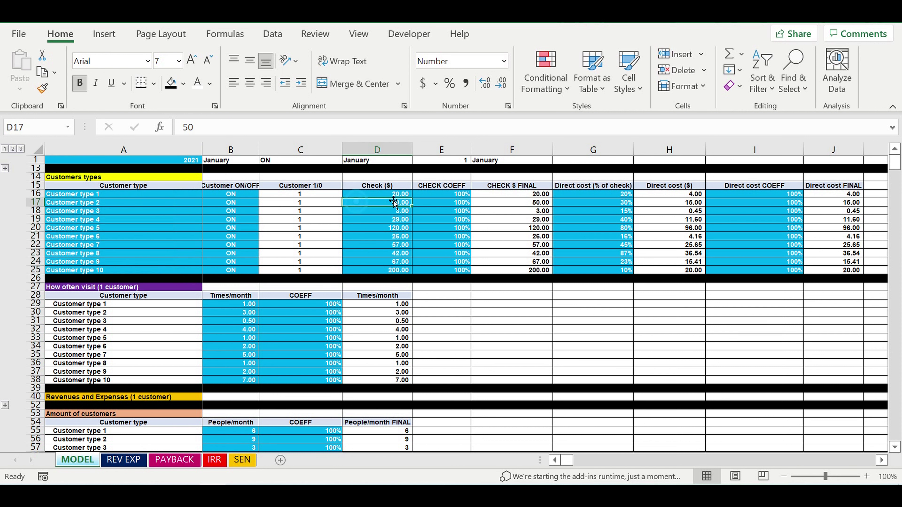
left_click(384, 195)
left_click_drag(384, 213, 384, 270)
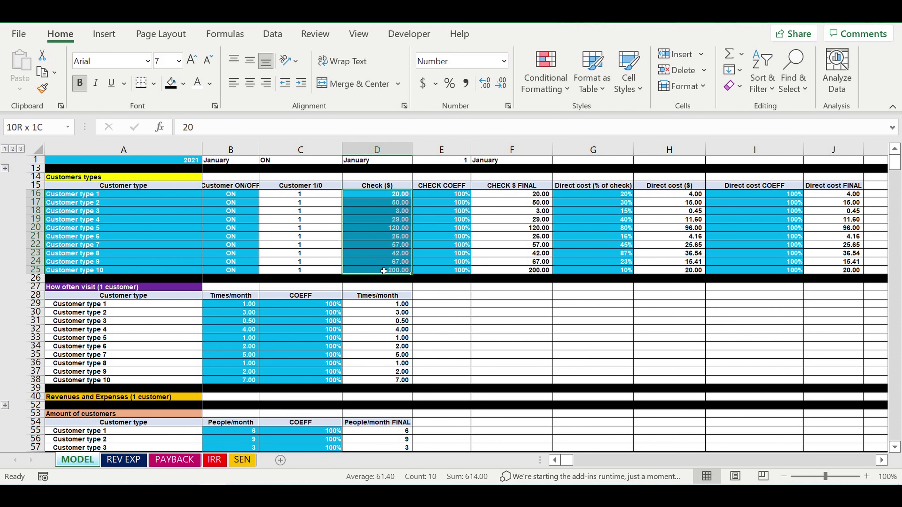
left_click_drag(390, 196, 394, 272)
left_click(234, 306)
left_click_drag(234, 308, 241, 386)
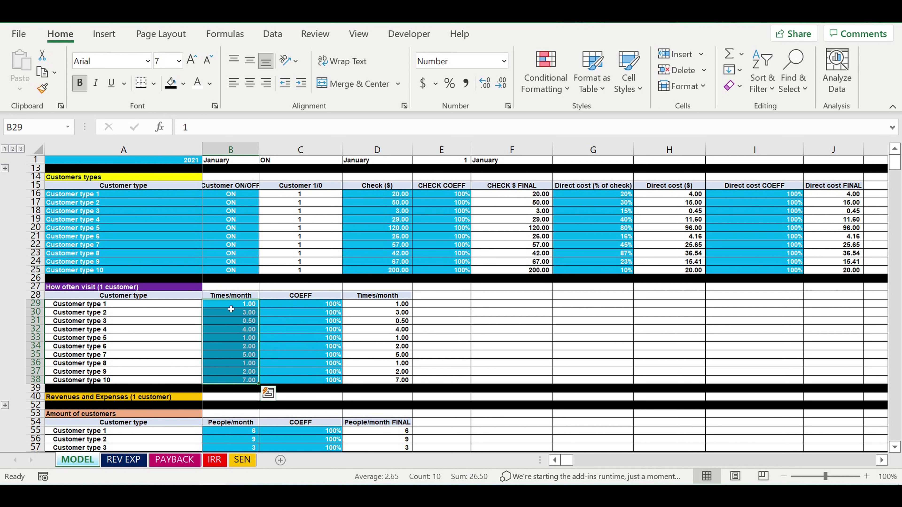
left_click_drag(231, 309, 235, 385)
- Review the ten customer types and their Customer ON/OFF switches
left_click(163, 220)
left_click_drag(85, 198, 79, 274)
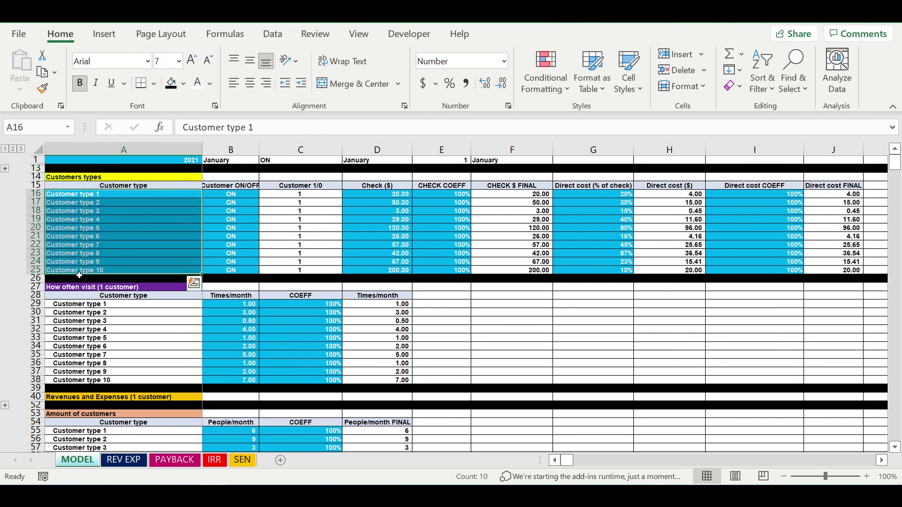
left_click_drag(224, 198, 230, 272)
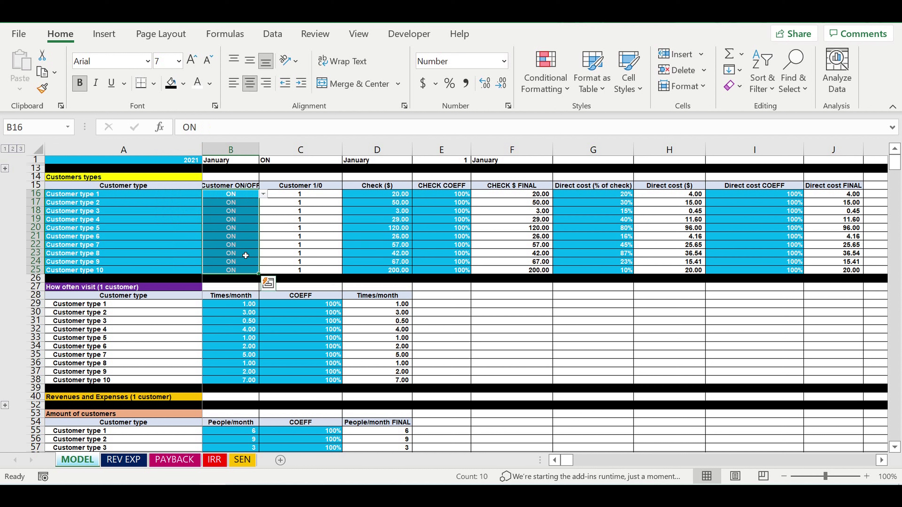
- Inspect the payback periods, Net Value, Net Present Value and total financing needed on the SEN sheet
left_click(244, 460)
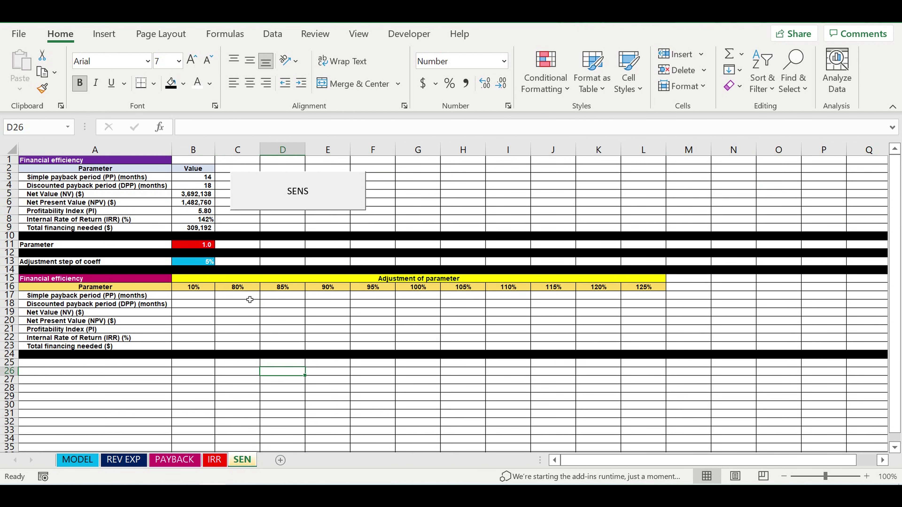
left_click(195, 176)
left_click(198, 186)
left_click_drag(195, 194, 198, 202)
left_click(194, 230)
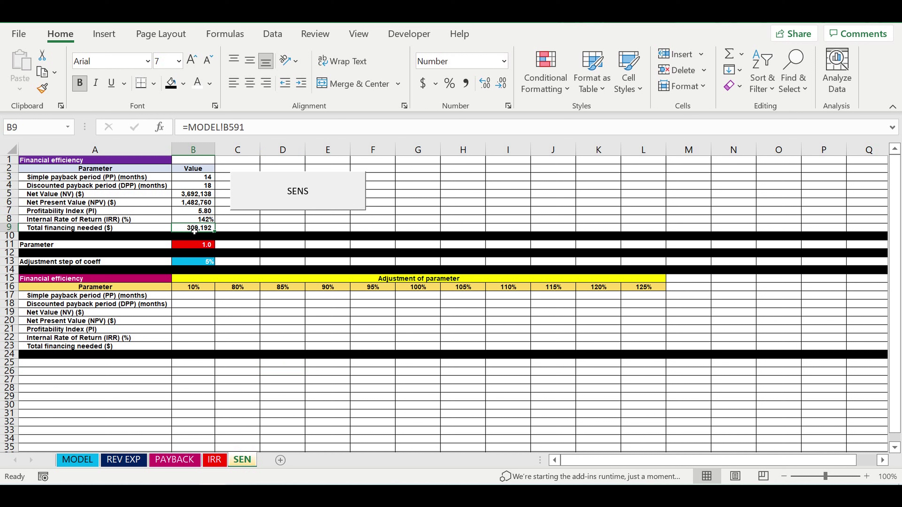
- Inspect the Check ($) inputs and the Customer type 10 formula on the MODEL sheet, and view the PAYBACK chart
left_click(88, 461)
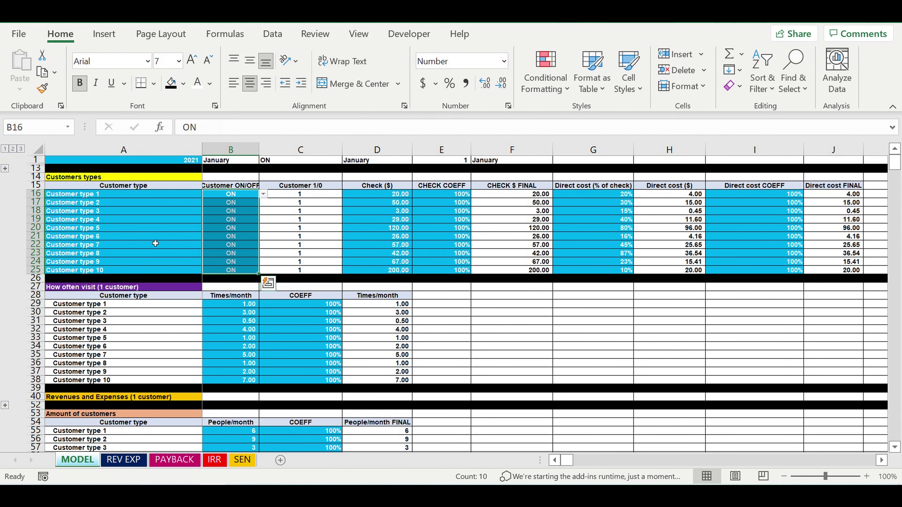
left_click(233, 246)
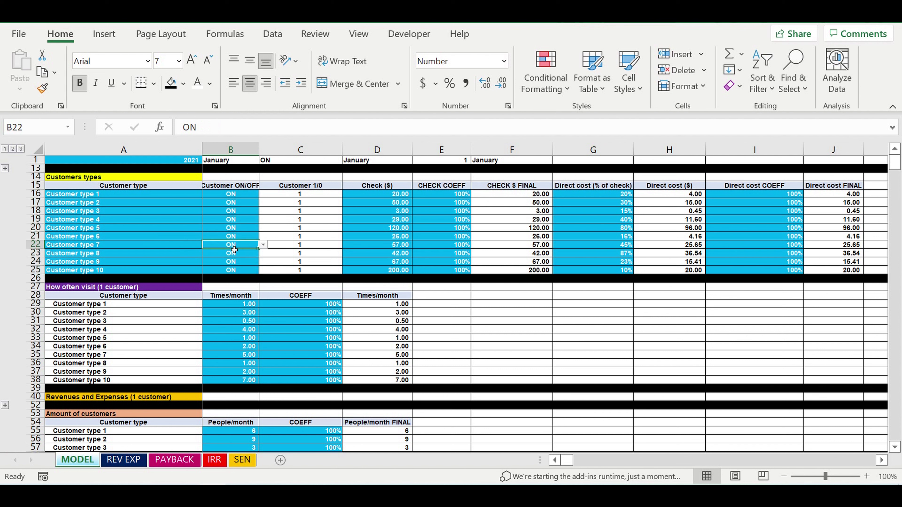
left_click_drag(389, 198, 386, 271)
left_click(384, 272)
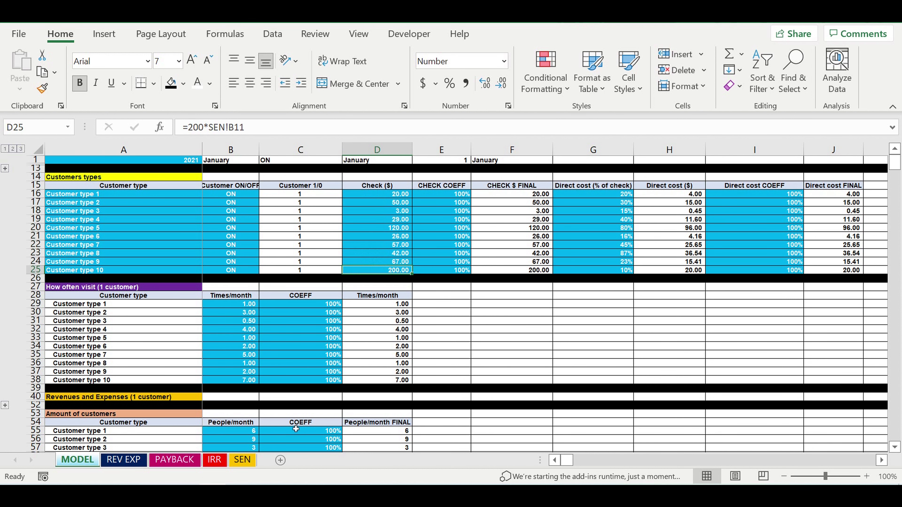
left_click(174, 459)
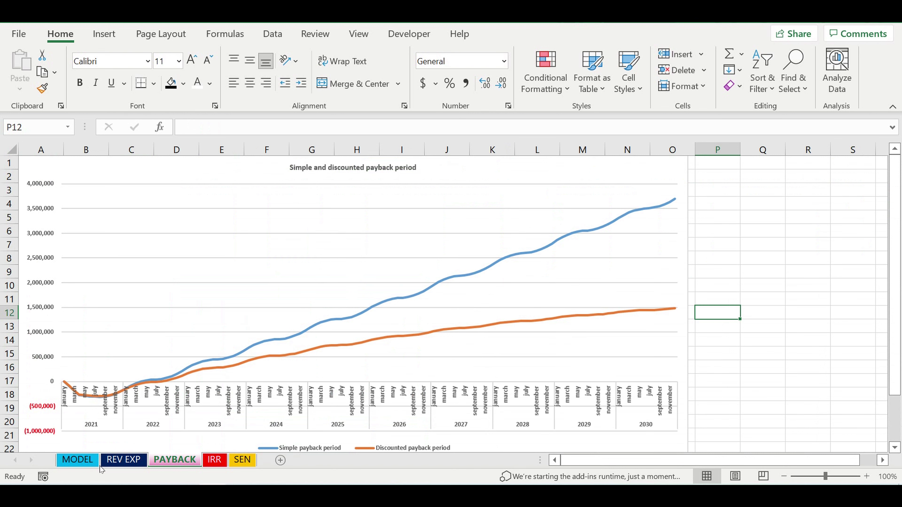
- Switch Customer type 10 to OFF on the MODEL sheet and view the chart on the PAYBACK sheet
left_click(80, 460)
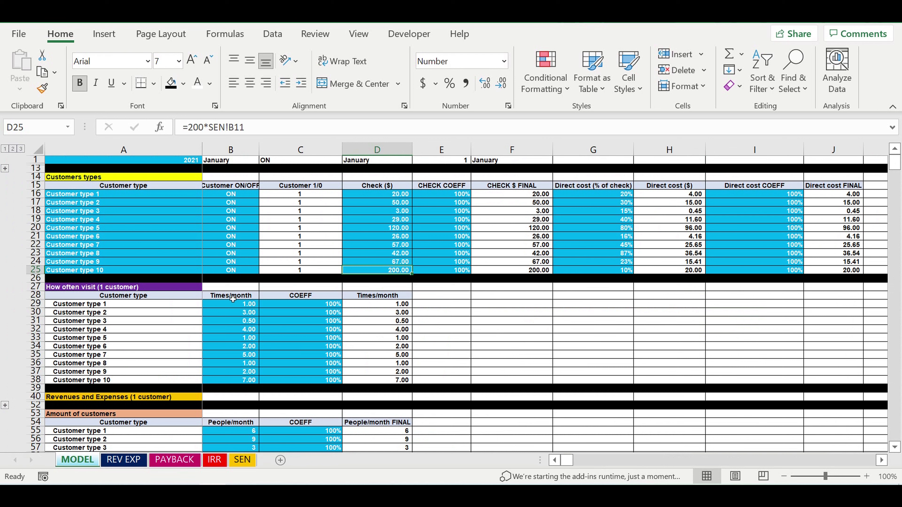
left_click(232, 271)
left_click(264, 271)
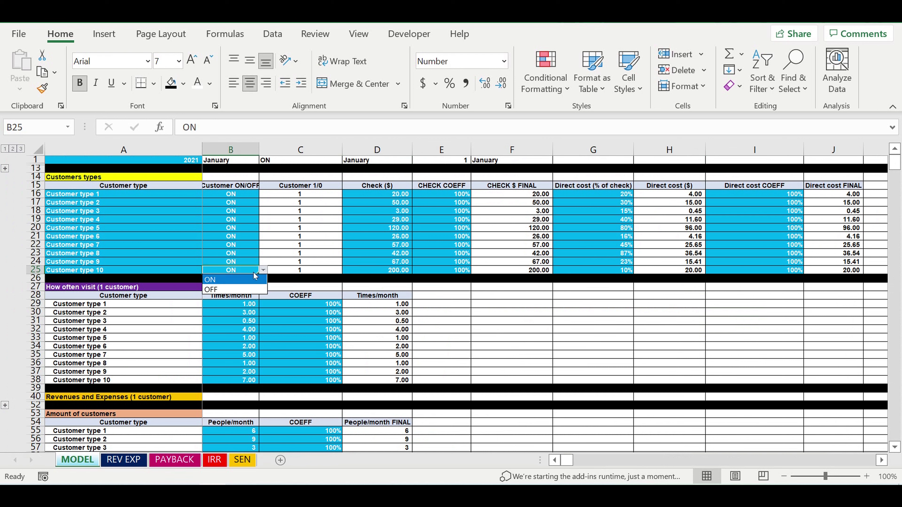
left_click(229, 285)
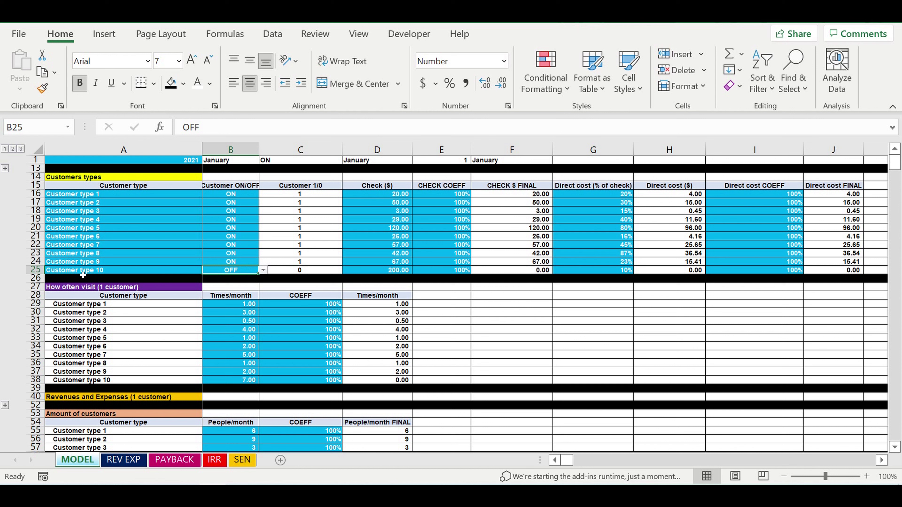
left_click(167, 462)
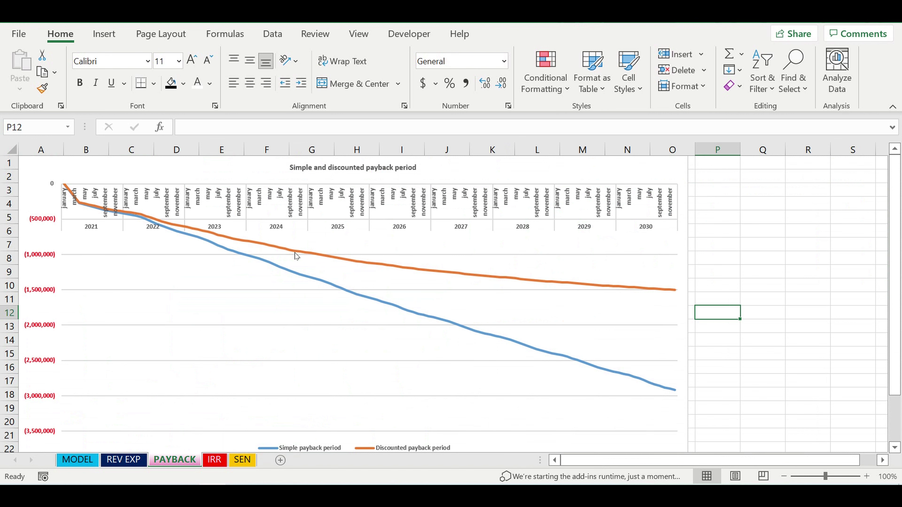
- Return to the MODEL sheet and switch Customer type 10 back to ON
left_click(85, 460)
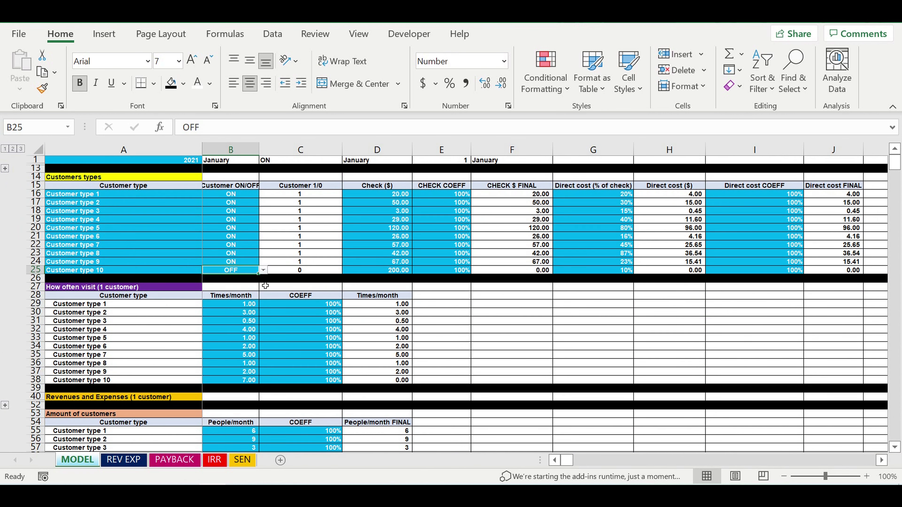
left_click(263, 270)
left_click(243, 279)
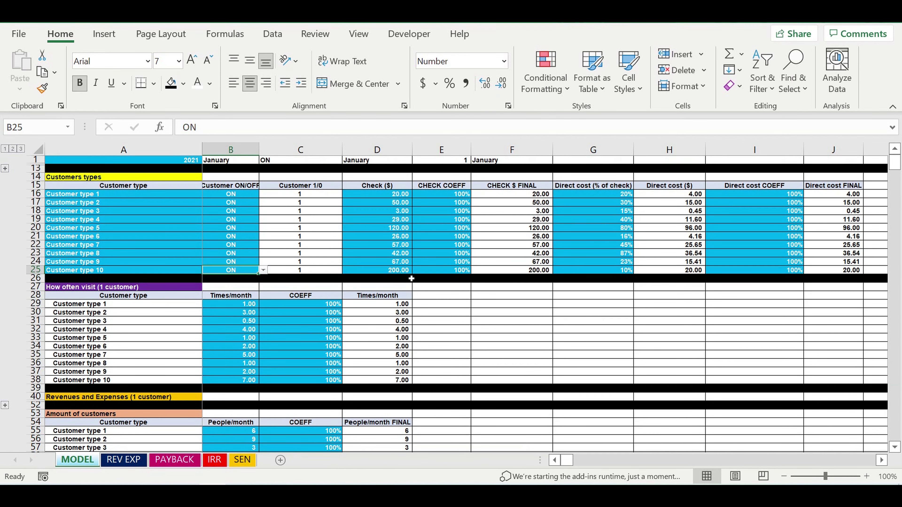
left_click(442, 298)
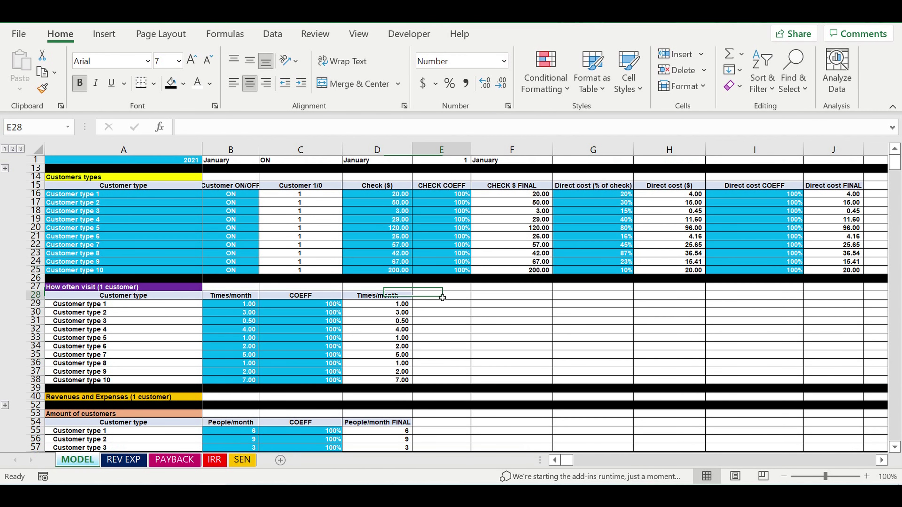
left_click(479, 321)
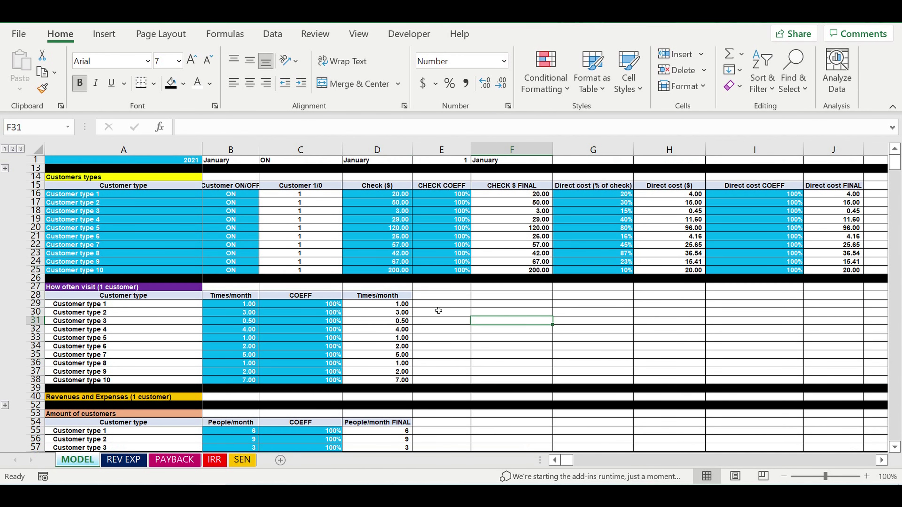
- Set the CHECK COEFF of Customer type 10 to 50%
left_click(225, 274)
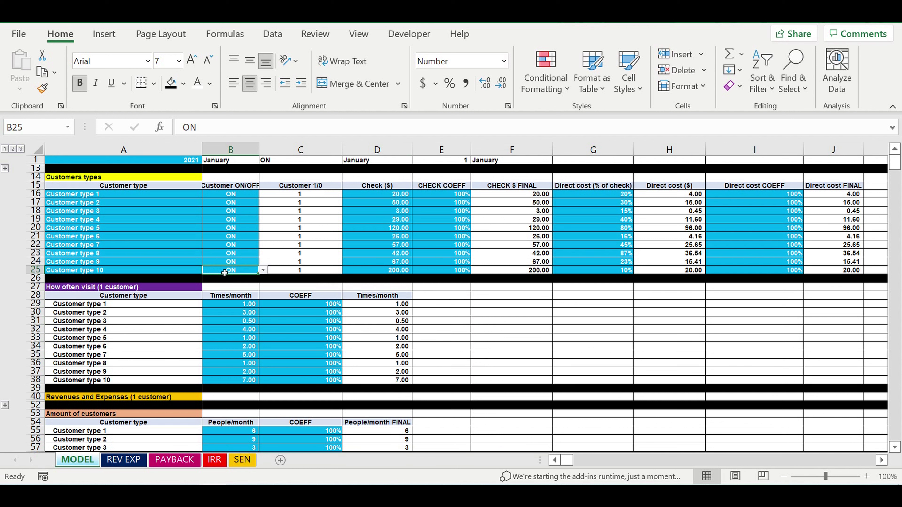
left_click(445, 272)
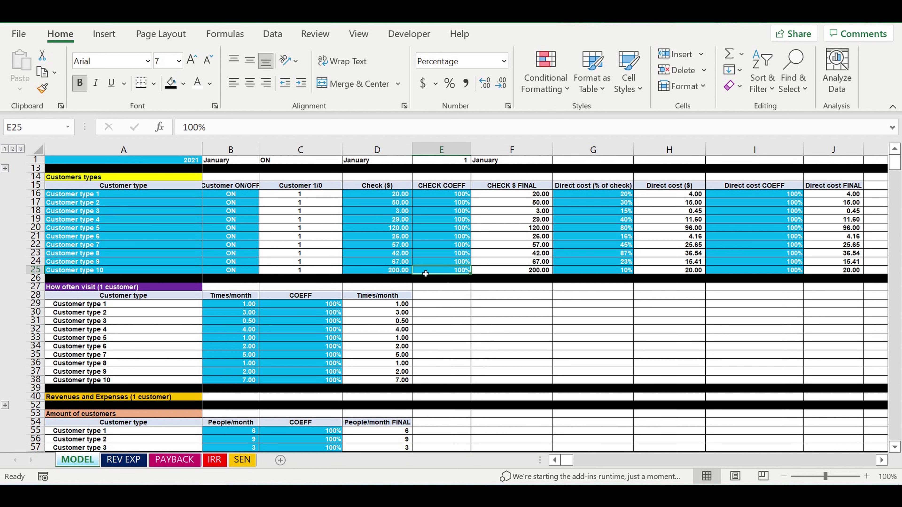
type("50")
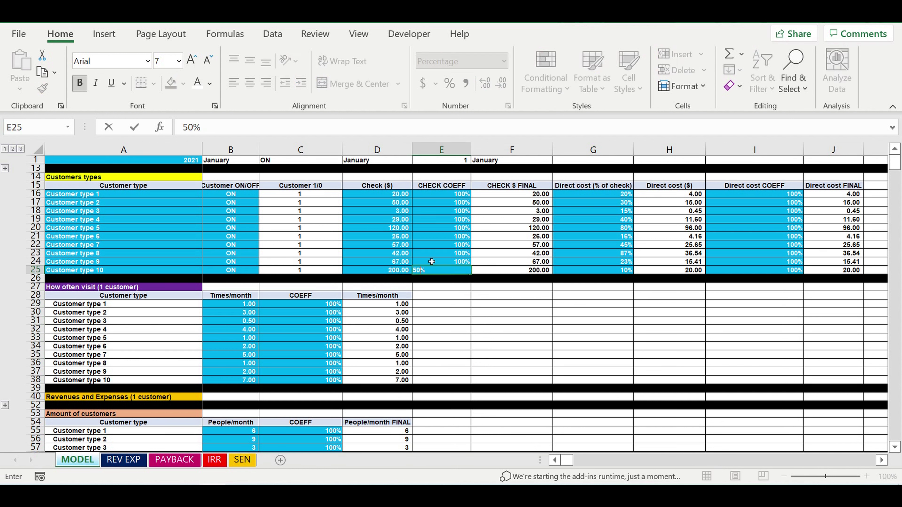
left_click(455, 329)
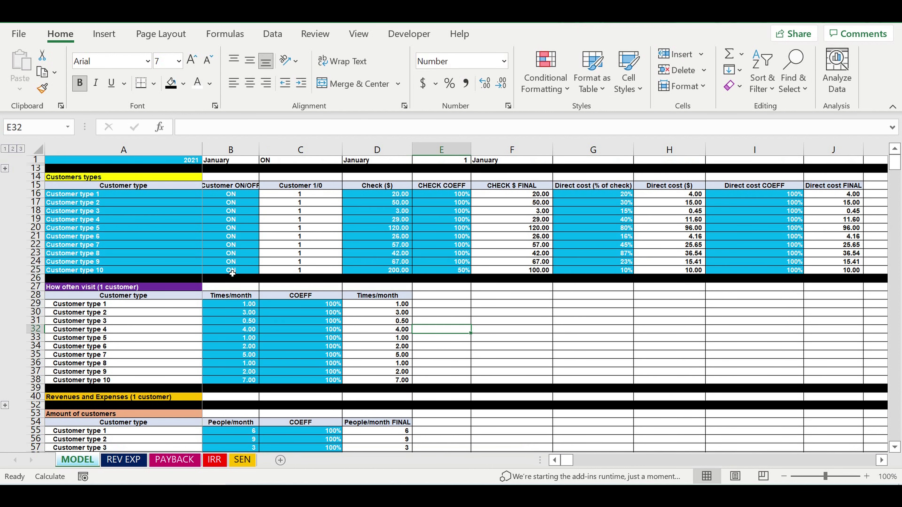
- View the PAYBACK chart, and set the CHECK COEFF of Customer type 10 on the MODEL sheet back to 100%
left_click(477, 297)
left_click(174, 461)
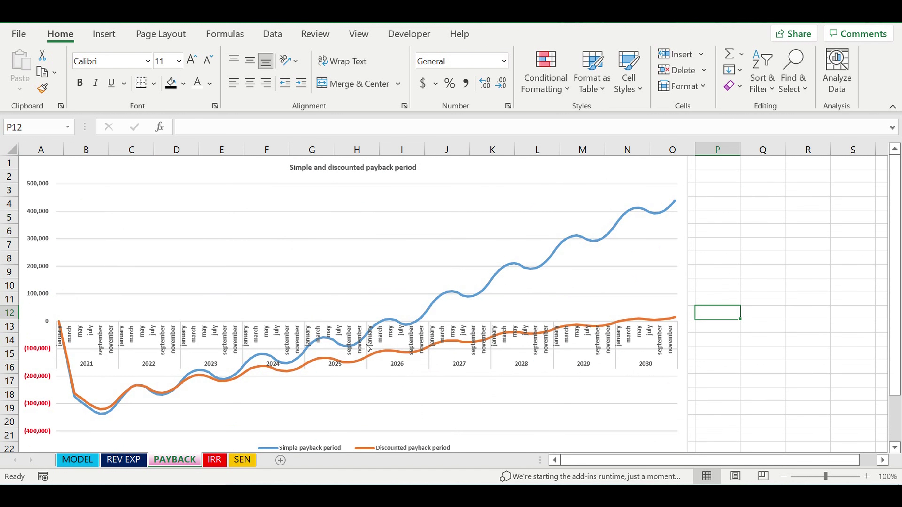
left_click(87, 461)
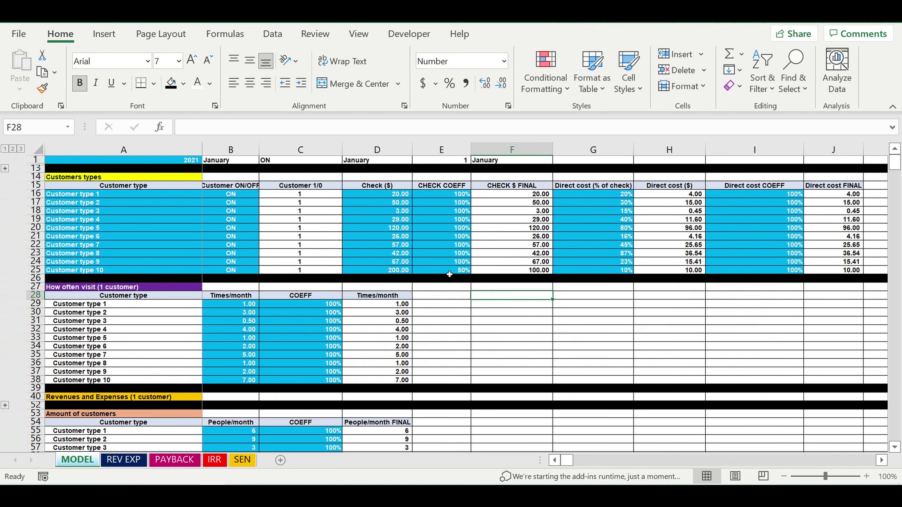
left_click(457, 271)
type("100")
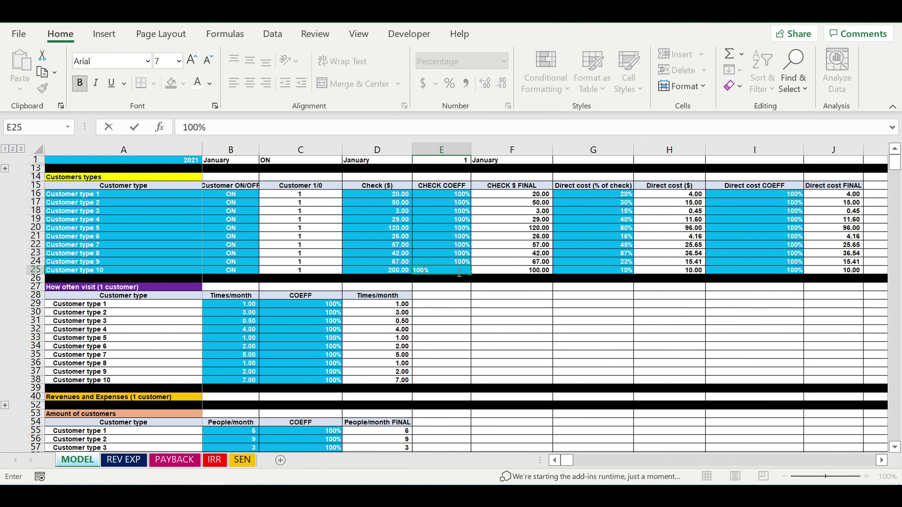
key("Return")
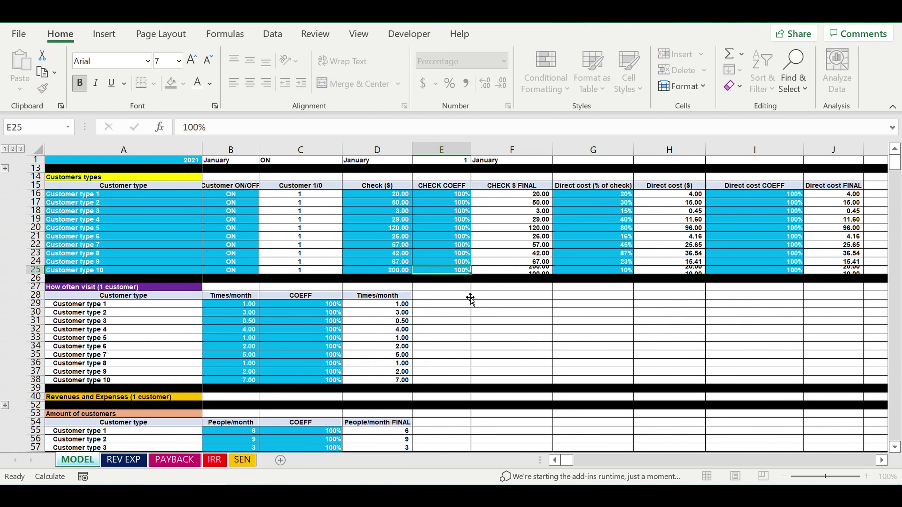
- Review the Direct cost (% of check) and Direct cost COEFF inputs for Customer types 1 to 10
left_click(613, 221)
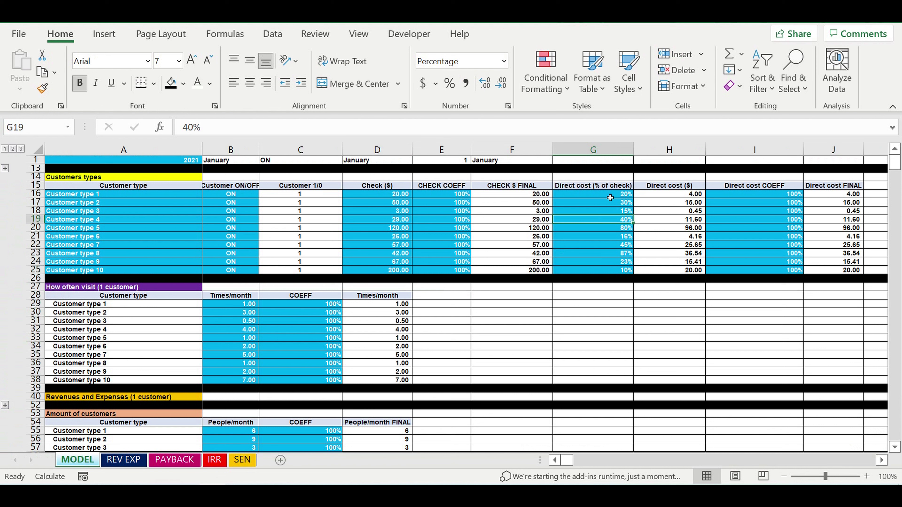
left_click_drag(610, 197, 627, 270)
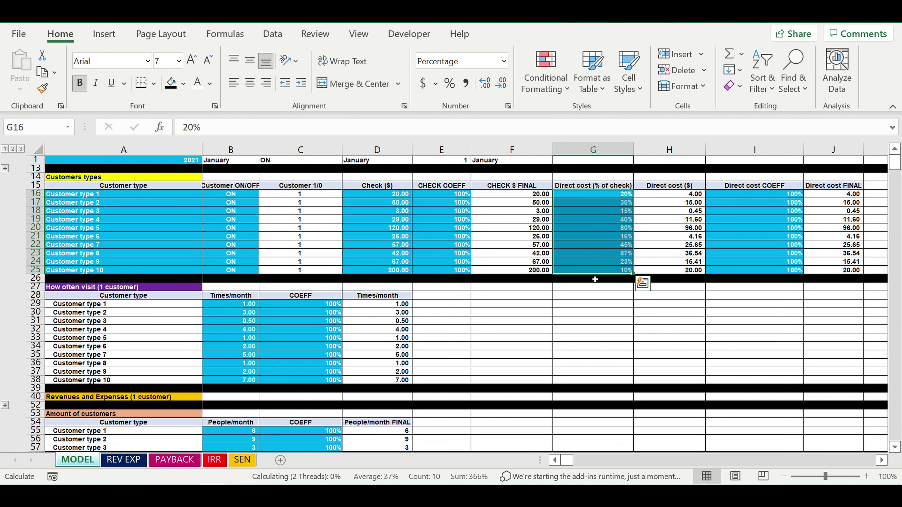
left_click(767, 202)
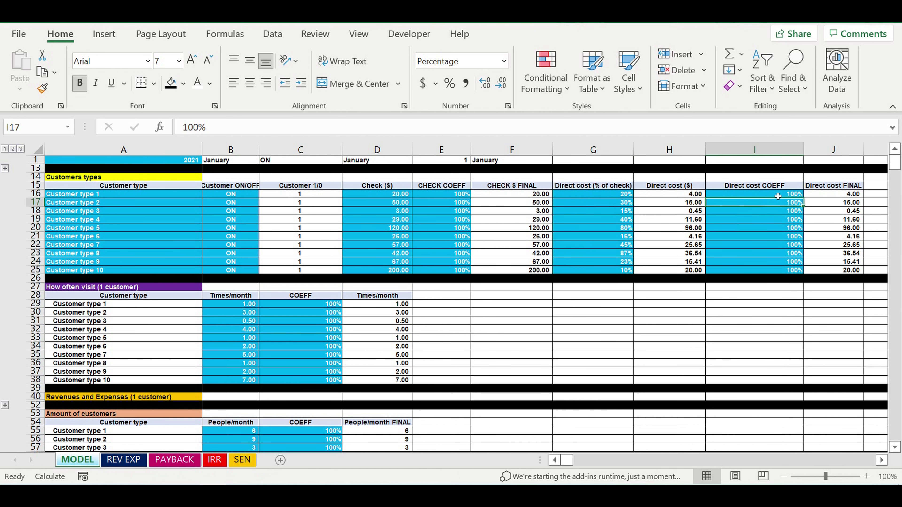
left_click_drag(782, 196, 779, 271)
left_click(768, 320)
- Set the Direct cost COEFF to 200% for all ten customer types and view the chart on the PAYBACK sheet
left_click(775, 197)
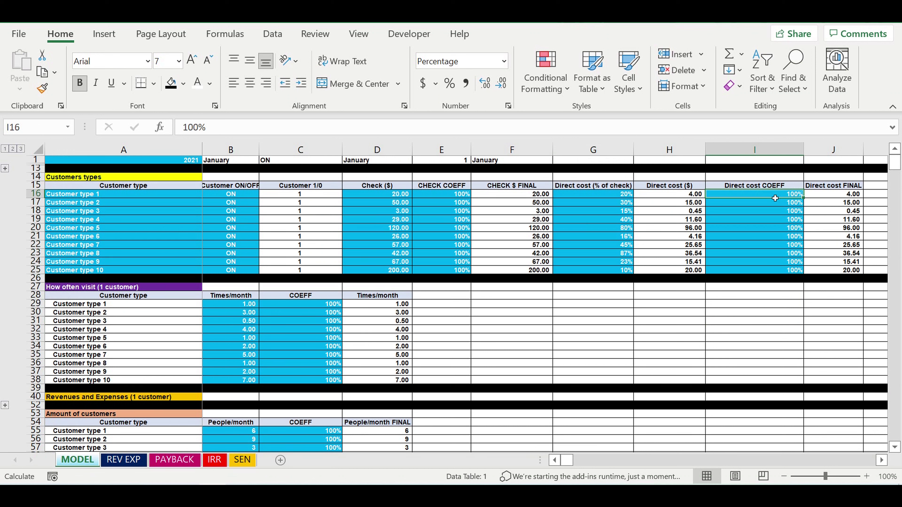
type("200")
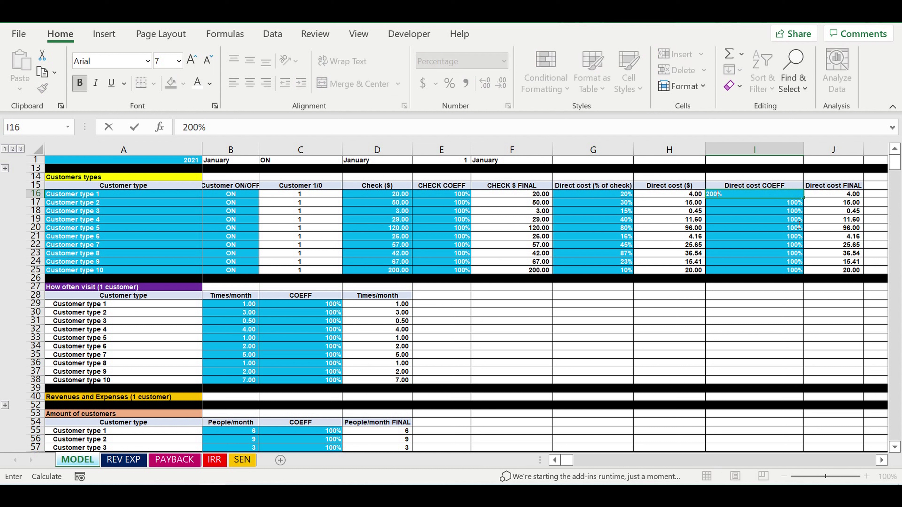
key("ctrl+Return")
mouse_move(803, 198)
left_mouse_down()
mouse_move(806, 221)
mouse_move(763, 278)
left_mouse_up()
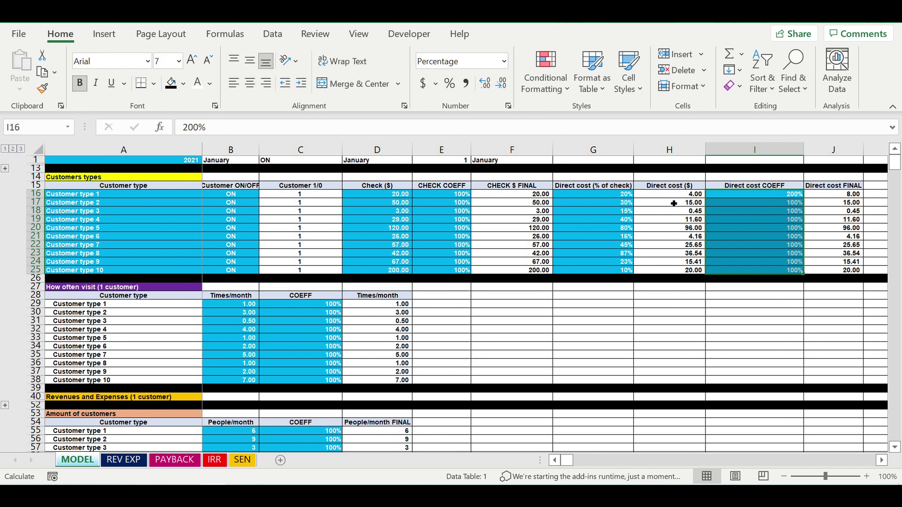
left_click(745, 314)
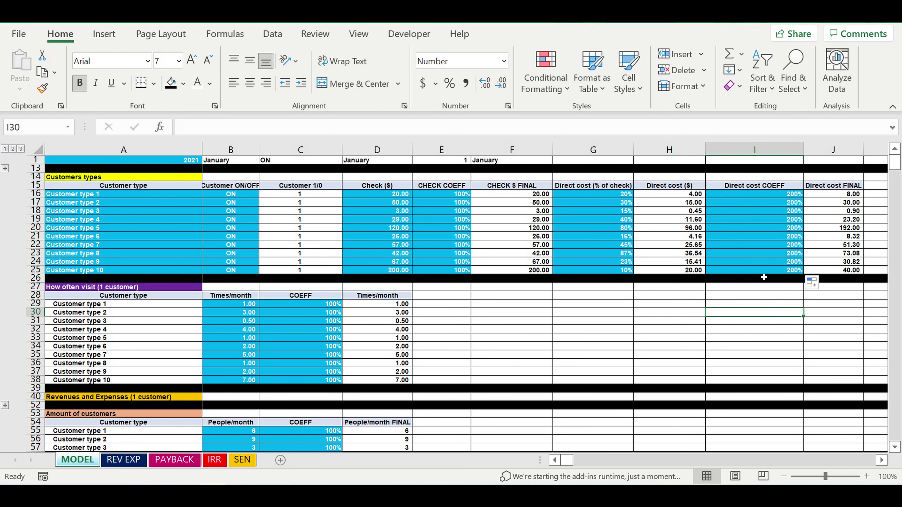
left_click(170, 462)
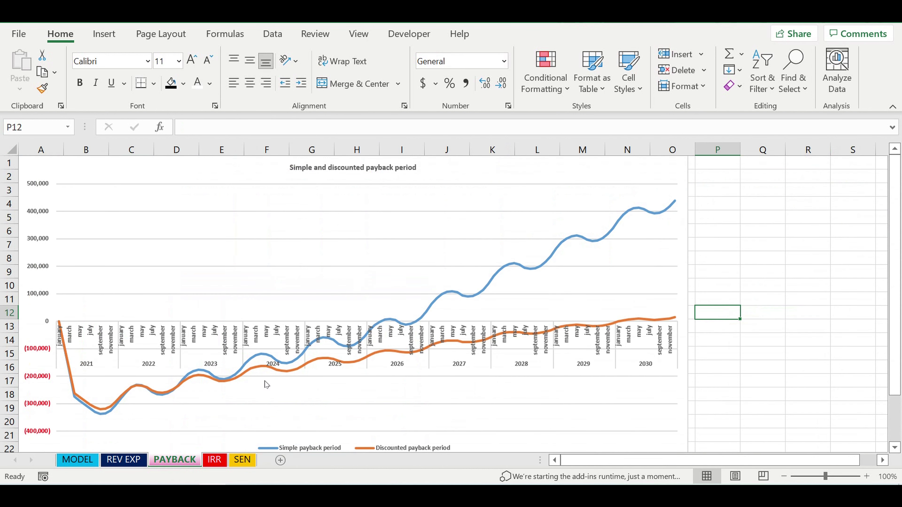
- Return to the MODEL sheet and set the Direct cost COEFF of all ten customer types back to 100%
left_click(78, 461)
left_click(768, 196)
type("100")
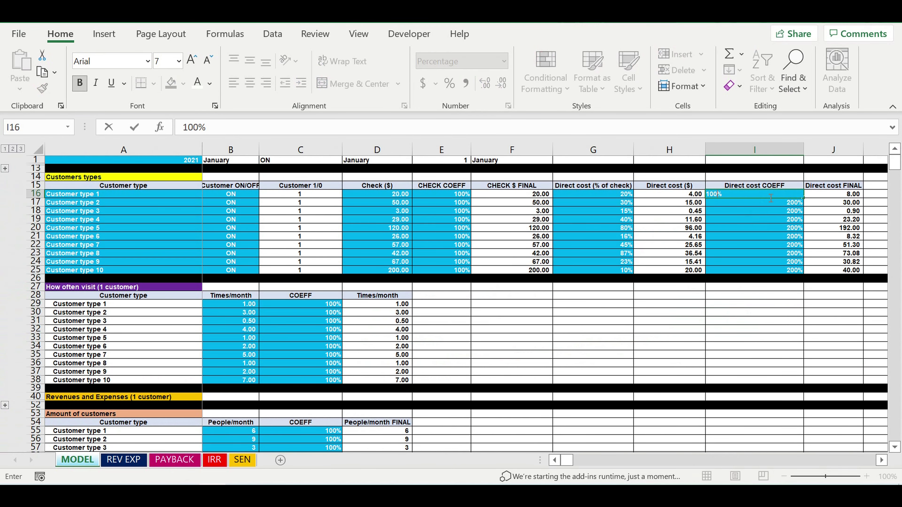
key("ctrl+Return")
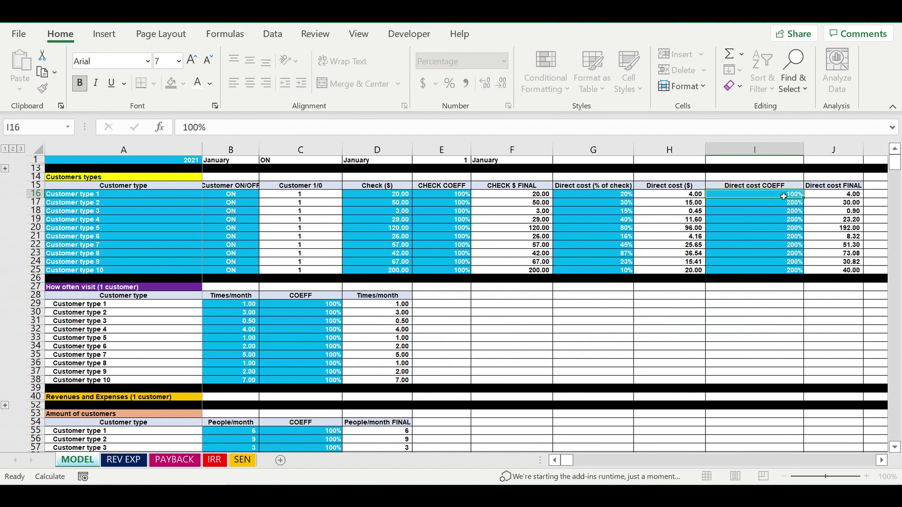
mouse_move(804, 198)
left_mouse_down()
mouse_move(806, 274)
mouse_move(797, 287)
left_mouse_up()
left_click(770, 304)
left_click(642, 332)
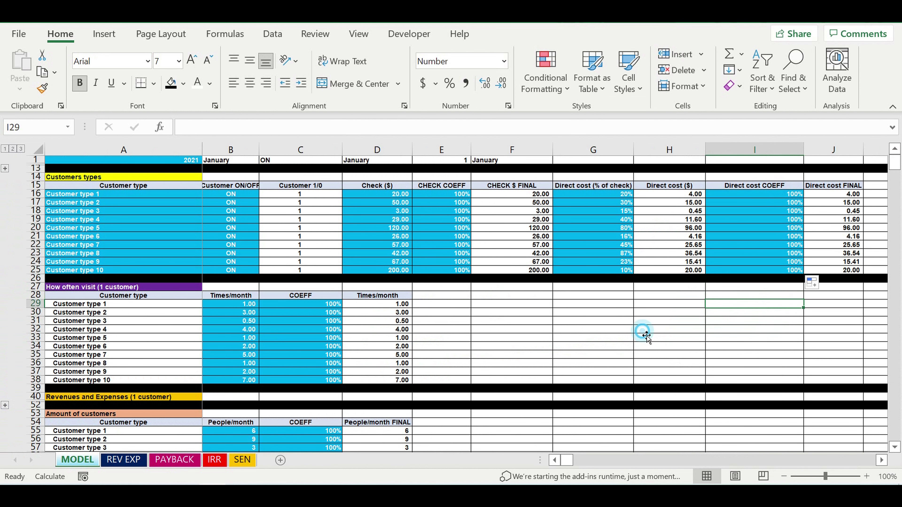
left_click(587, 340)
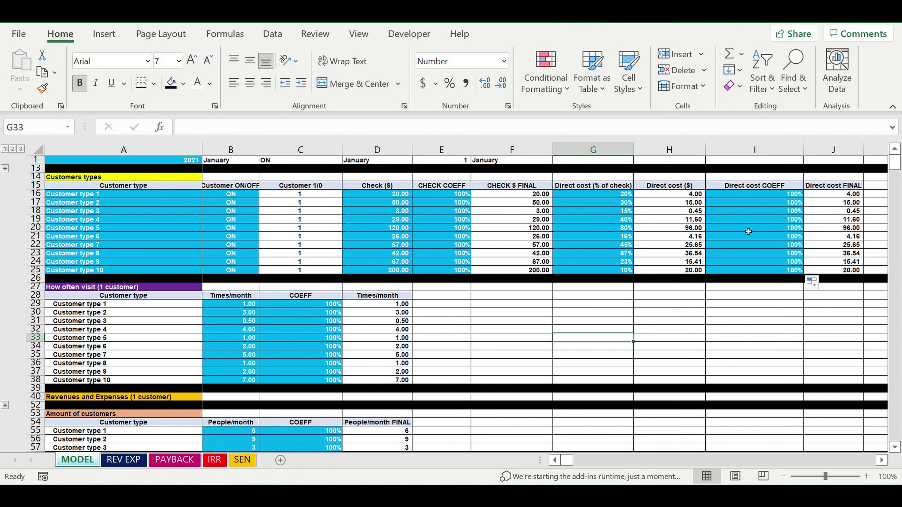
- Examine the Times/month and COEFF inputs for all customer types in the How often visit (1 customer) section
scroll(462, 298, "down", 2)
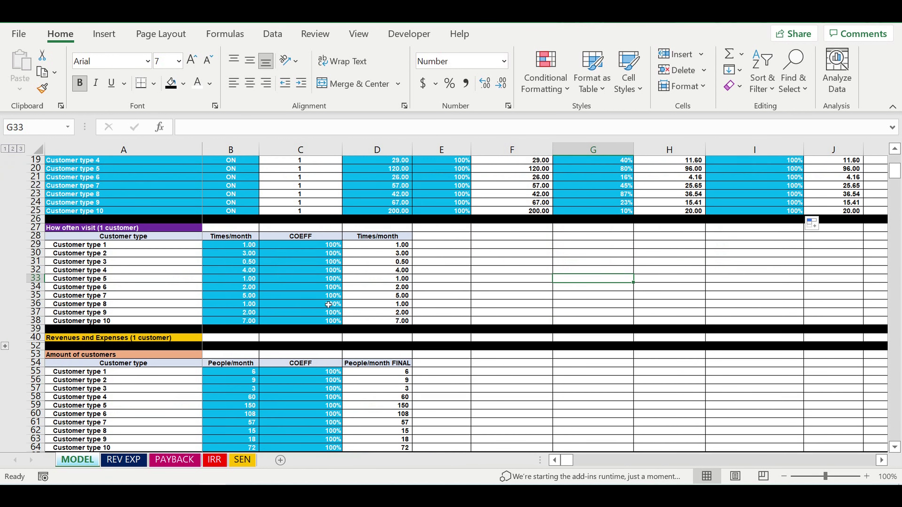
left_click(251, 272)
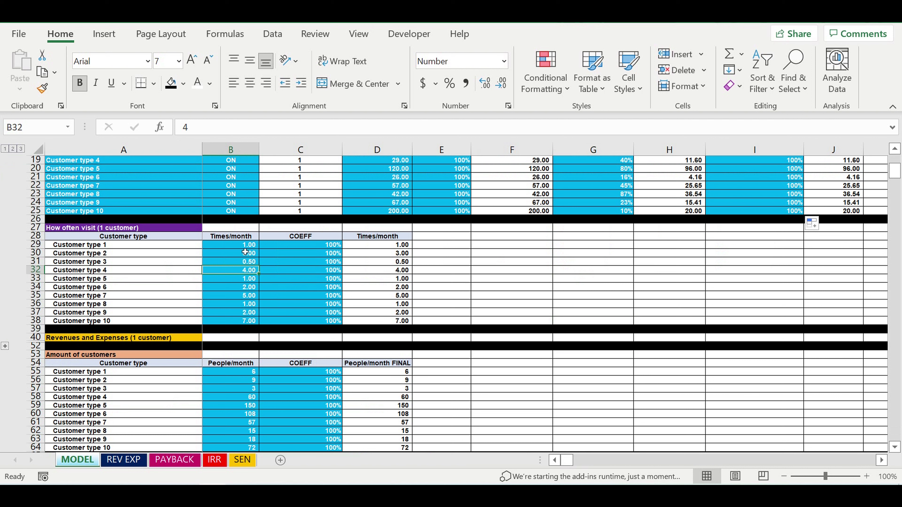
left_click_drag(237, 248, 233, 322)
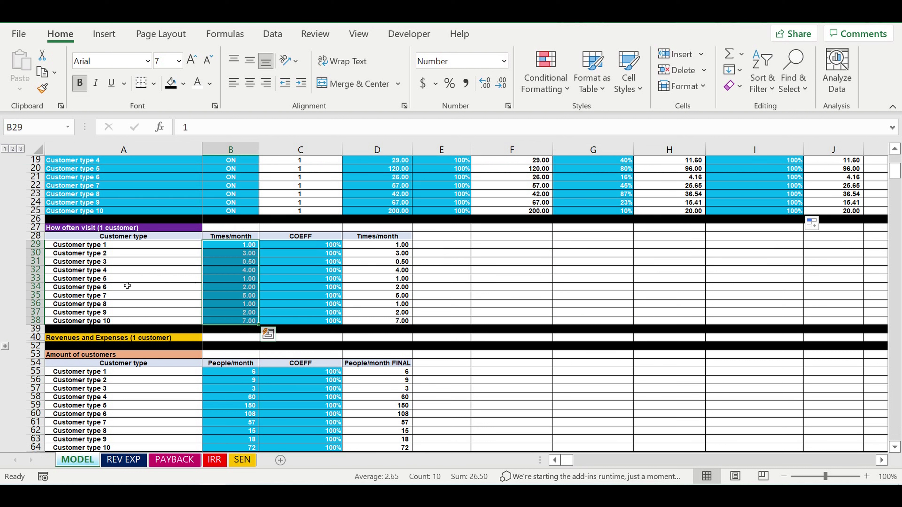
left_click_drag(302, 245, 312, 312)
left_click_drag(242, 249, 249, 320)
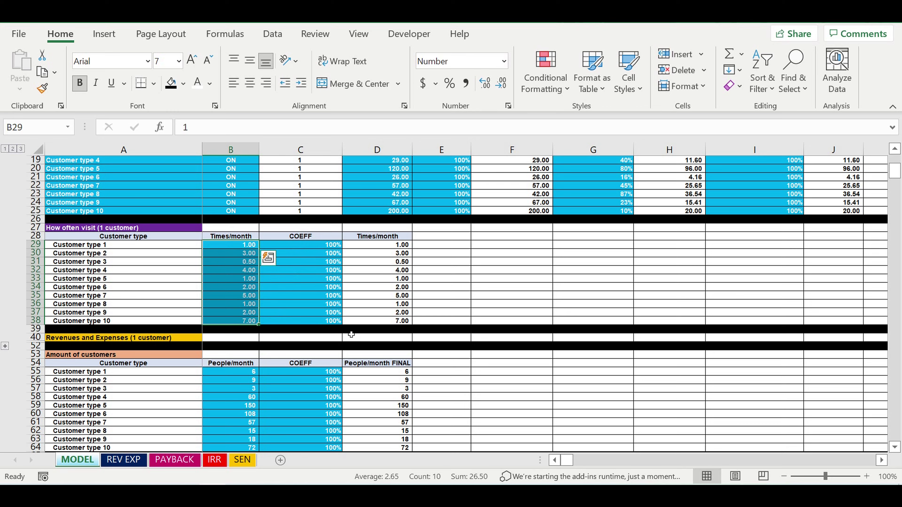
- Examine the customer types and their People/month inputs in the Amount of customers section
scroll(358, 330, "down", 3)
scroll(358, 331, "down", 2)
left_click(271, 288)
left_click(239, 247)
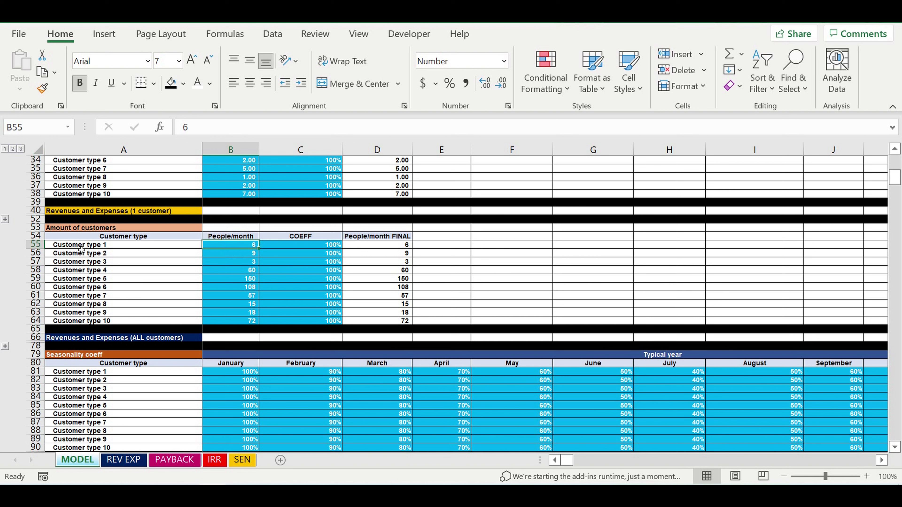
left_click_drag(80, 249, 76, 322)
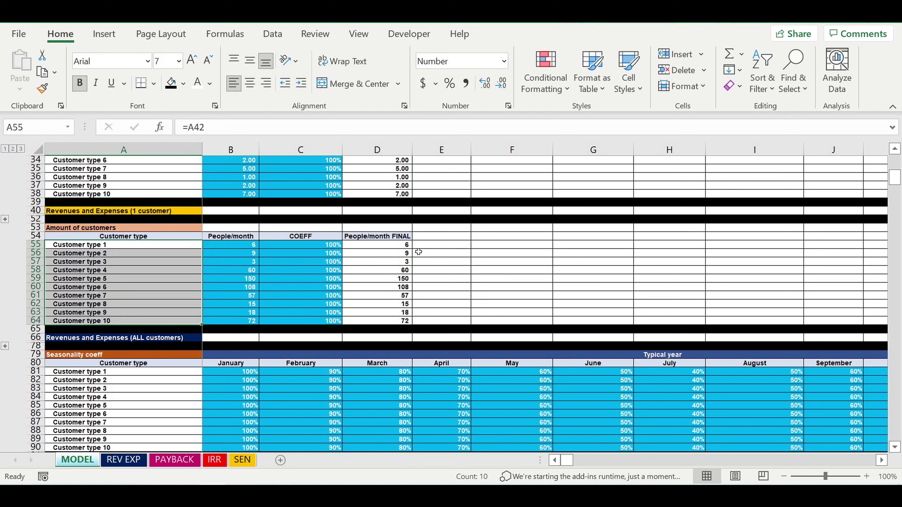
left_click(302, 267)
left_click(244, 245)
left_click_drag(243, 292, 252, 317)
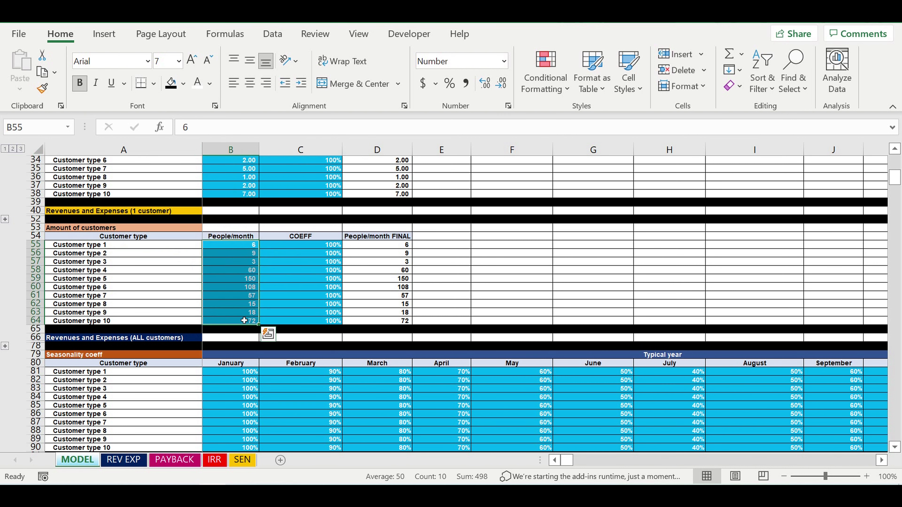
- Review the Times/month inputs of Customer types 1 and 10 alongside the Check ($) formula of Customer type 10
scroll(279, 302, "up", 5)
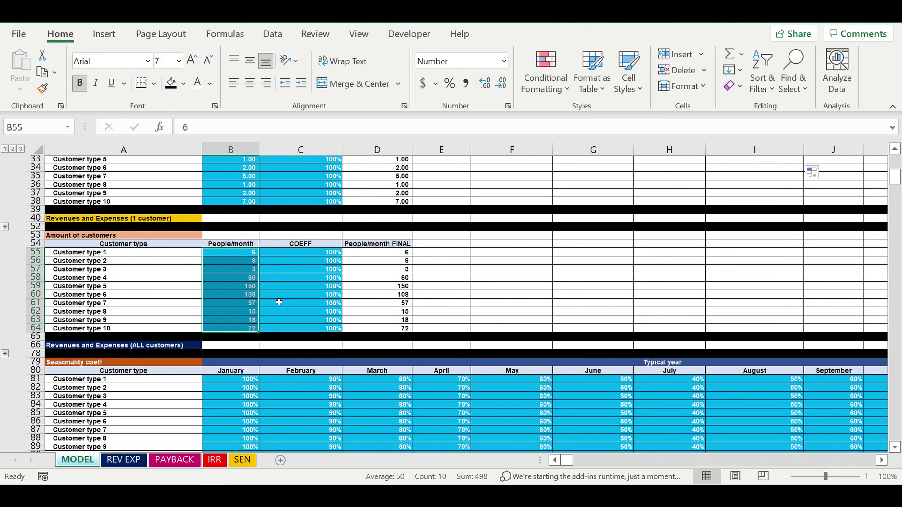
scroll(279, 302, "up", 2)
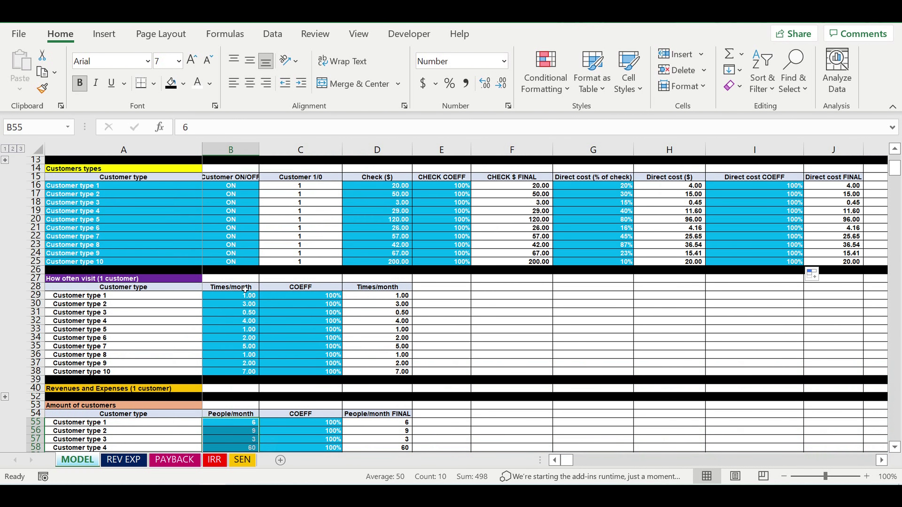
left_click(250, 297)
left_click(233, 372)
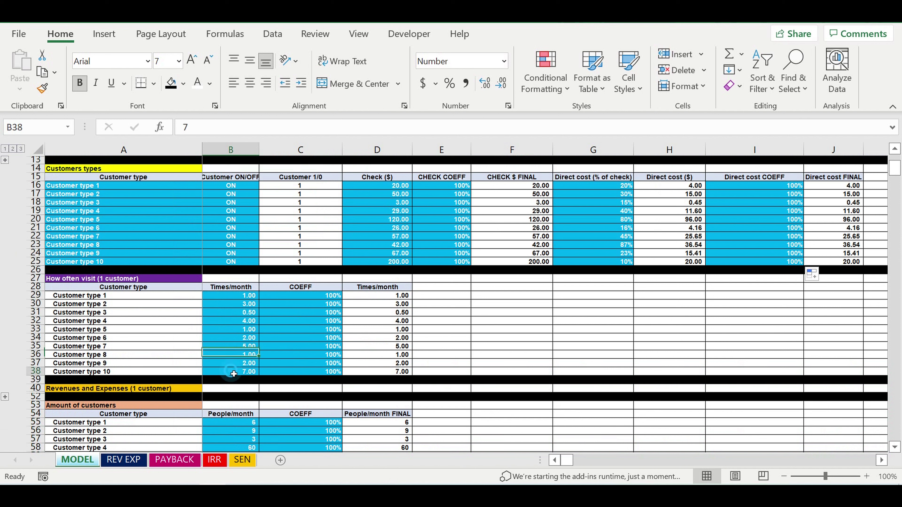
left_click(67, 267)
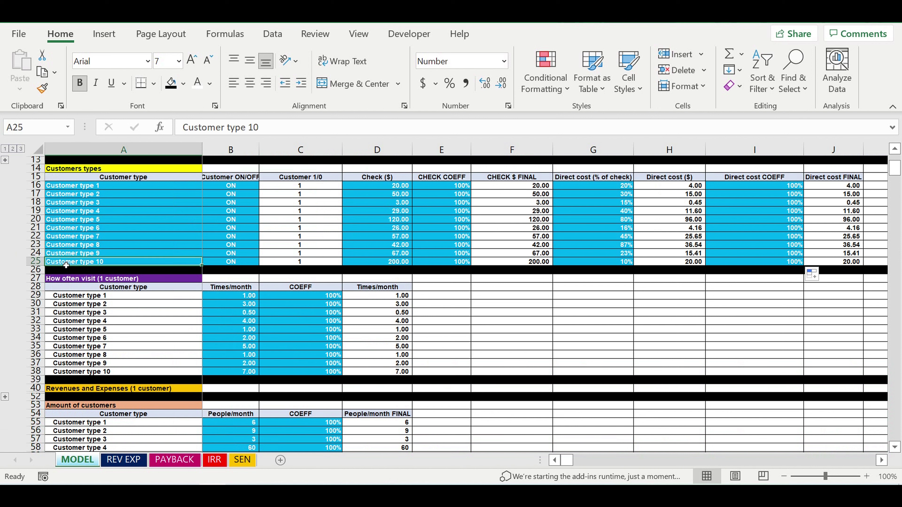
left_click(383, 263)
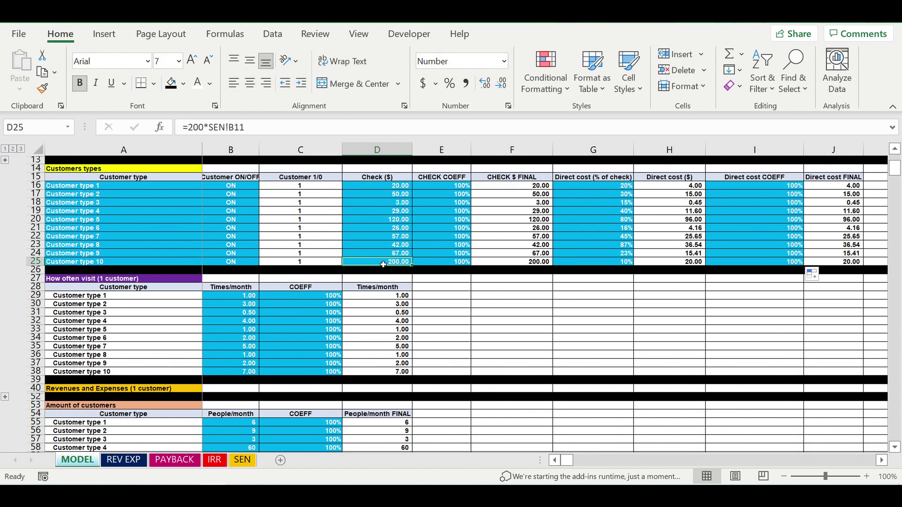
left_click(244, 297)
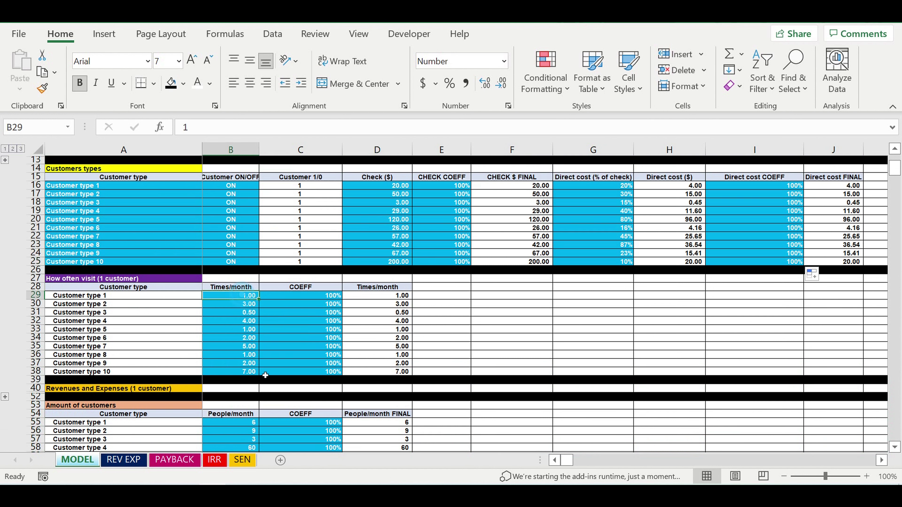
left_click(227, 373)
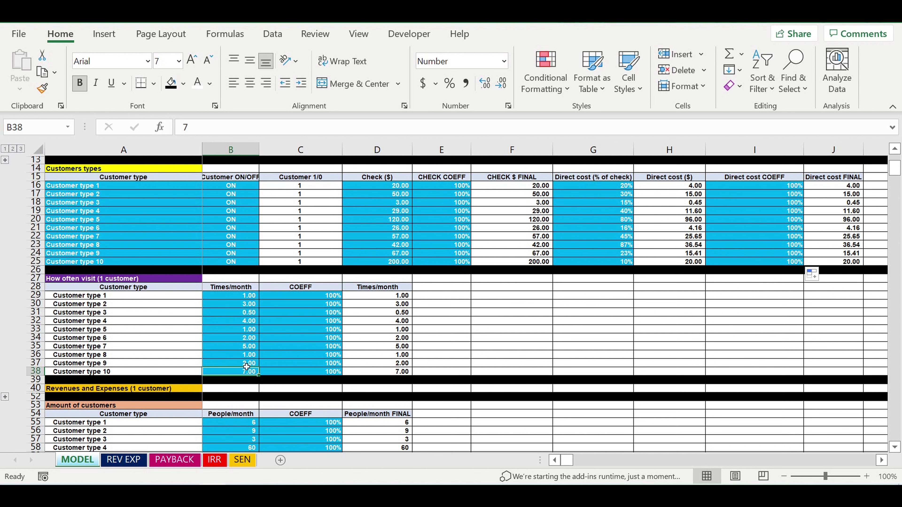
- Compare the People/month input of Customer type 10 with its Times/month visits and Check ($) value
scroll(251, 365, "down", 3)
left_click(241, 425)
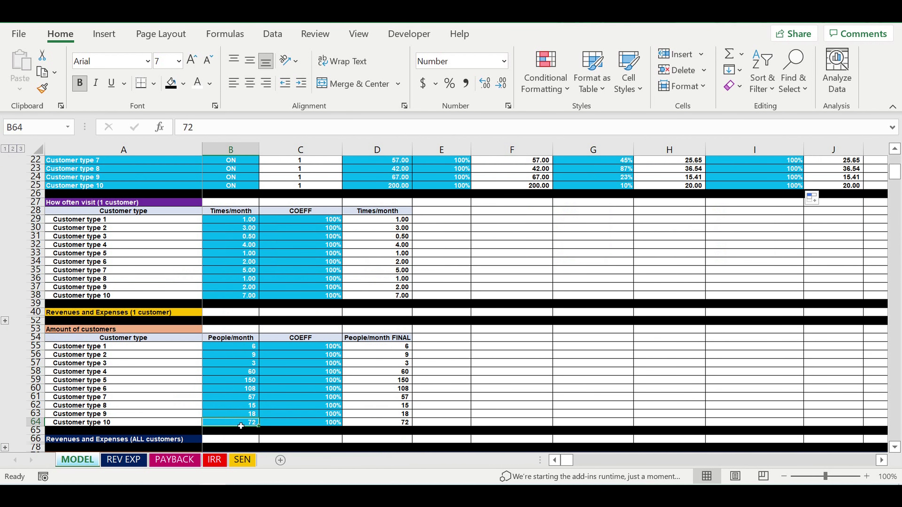
left_click(116, 425)
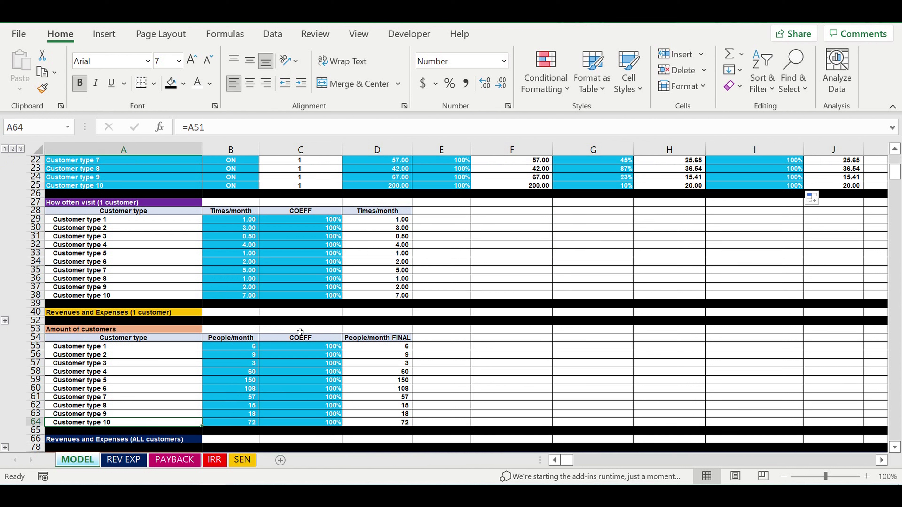
left_click(241, 297)
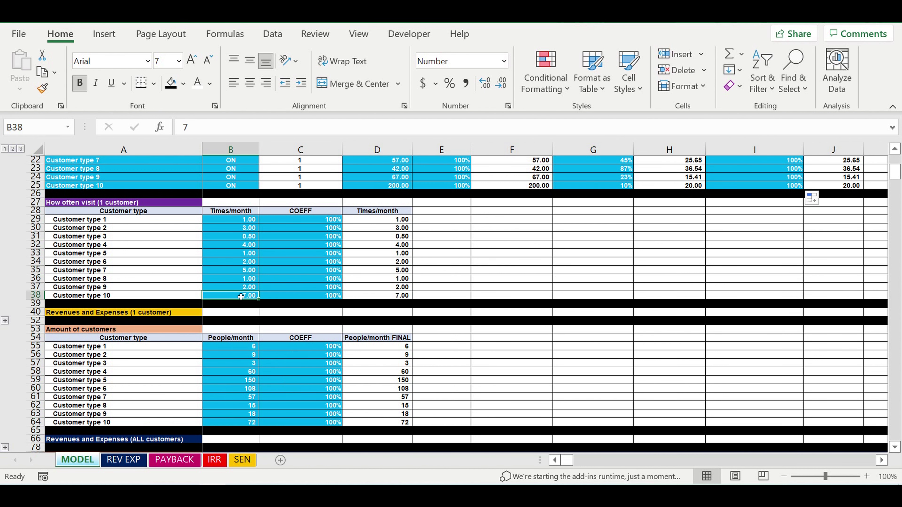
scroll(245, 296, "up", 1)
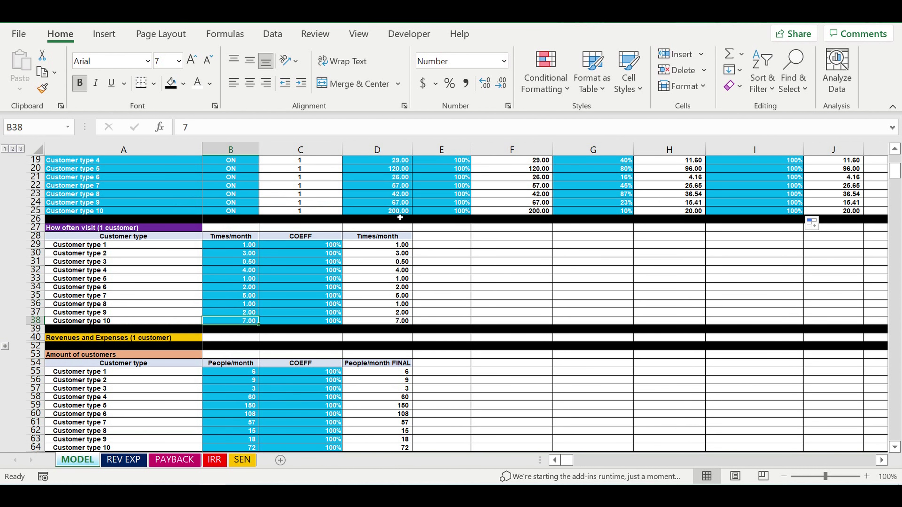
scroll(344, 358, "down", 2)
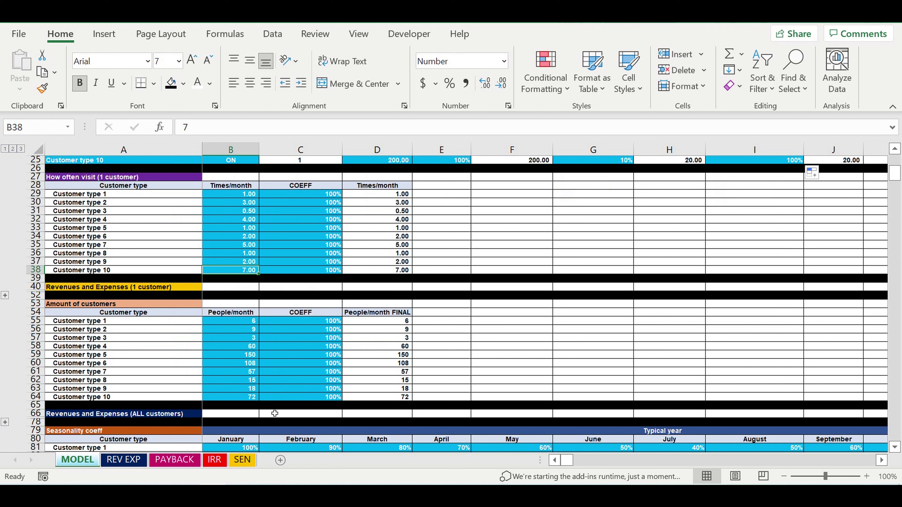
- Review the Seasonality coeff inputs of all customer types across the typical year, from January to December
left_click(225, 400)
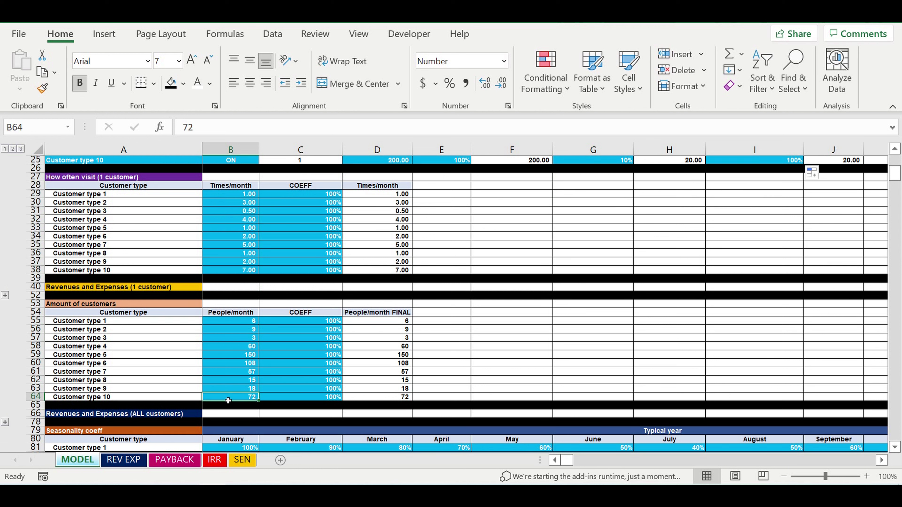
scroll(253, 375, "down", 5)
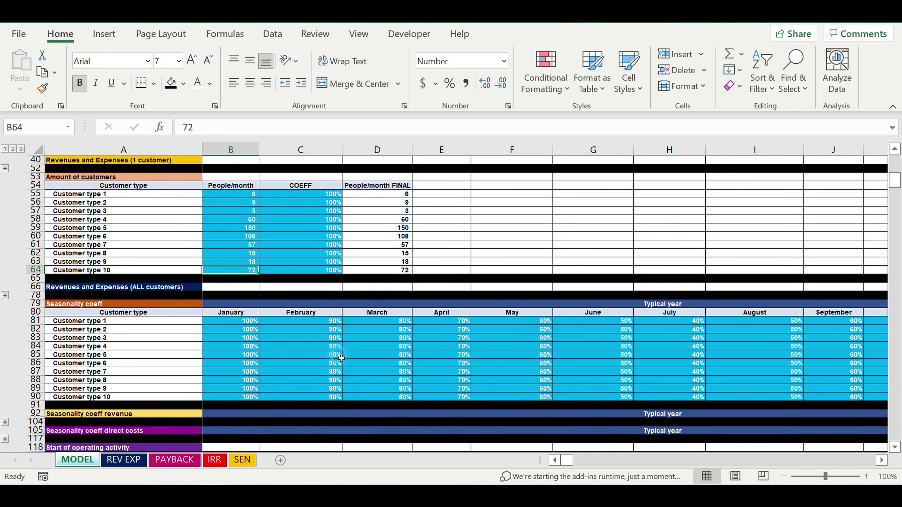
left_click(337, 355)
left_click(242, 322)
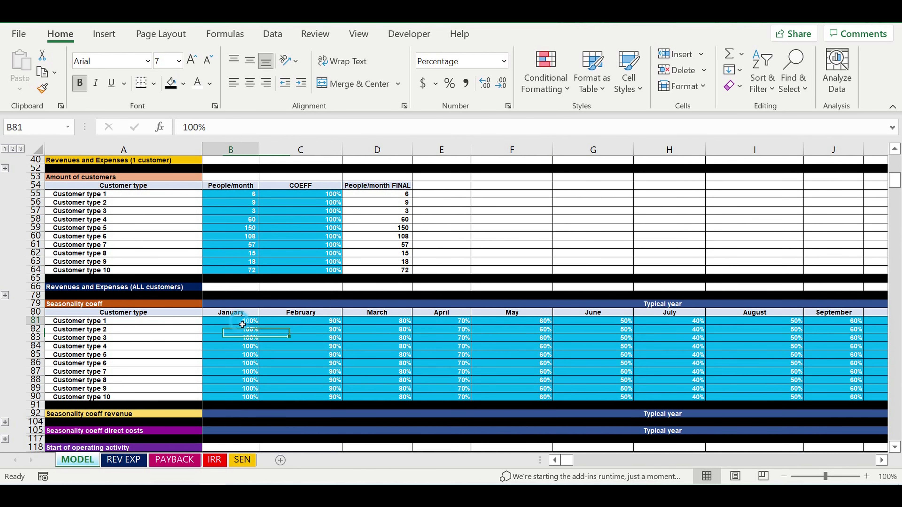
left_click_drag(392, 334, 804, 397)
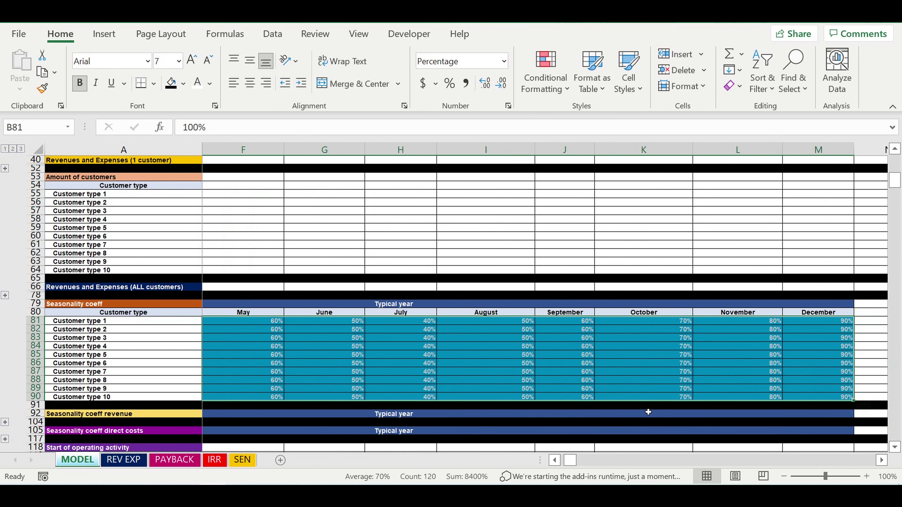
left_click_drag(569, 460, 550, 461)
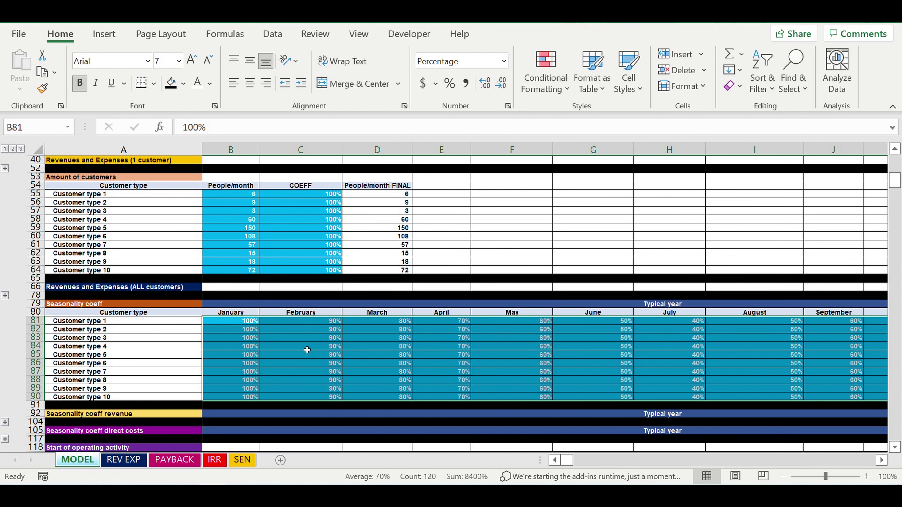
- Compare the January seasonality coefficients with the remaining months for each customer type in the Seasonality coeff section
left_click(283, 338)
left_click_drag(234, 320, 241, 397)
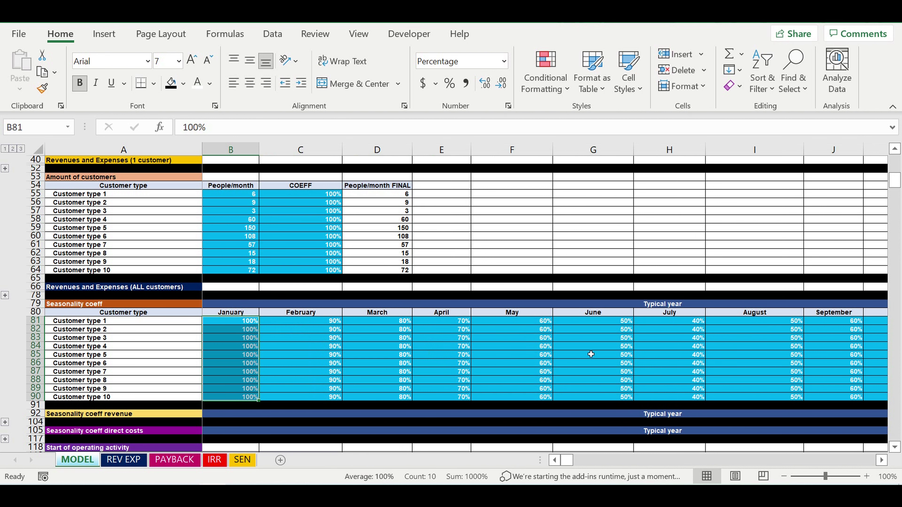
left_click_drag(229, 322, 752, 393)
left_click_drag(751, 396, 751, 397)
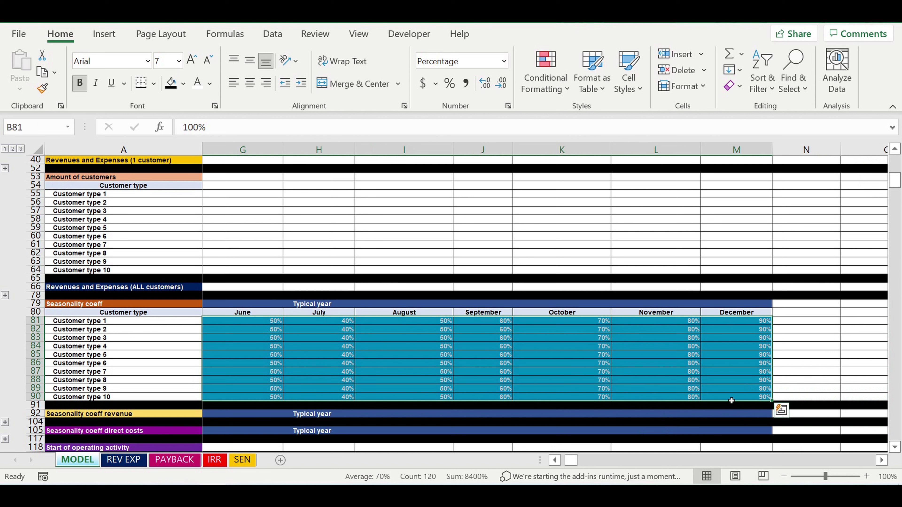
left_click_drag(65, 321, 73, 400)
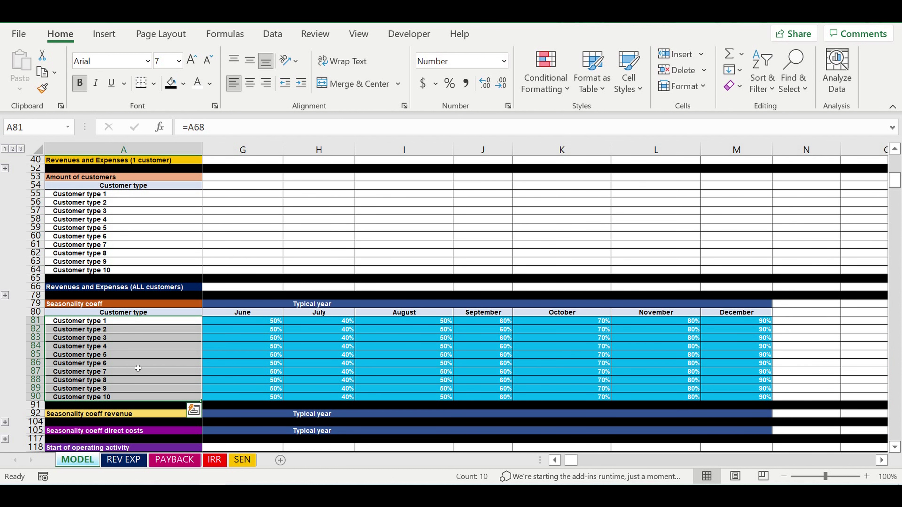
left_click(568, 462)
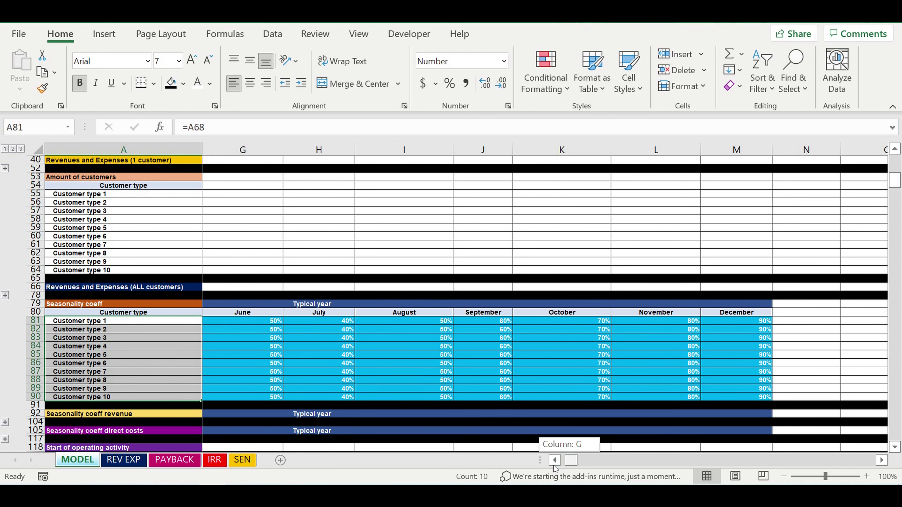
left_click_drag(556, 469, 553, 469)
- Examine the Month and Year inputs in the Start of operating activity section
scroll(367, 350, "down", 3)
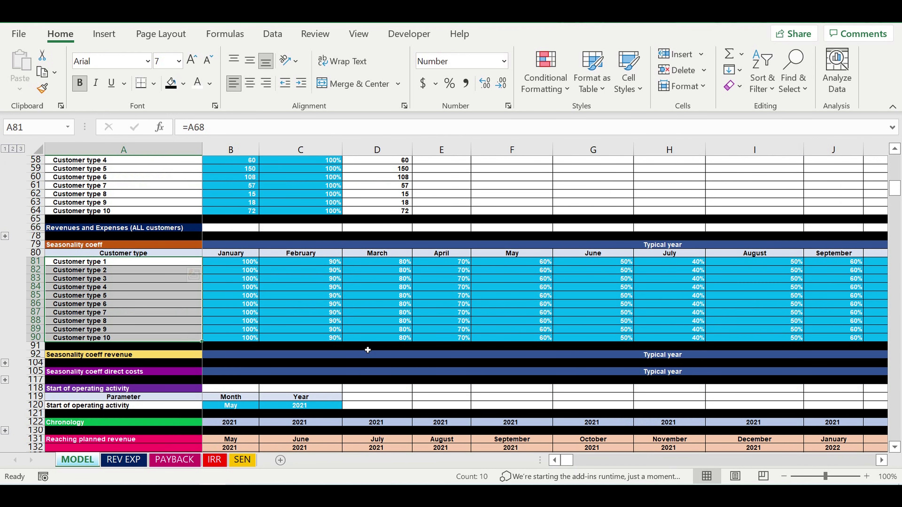
scroll(367, 350, "down", 3)
left_click(283, 372)
left_click(227, 330)
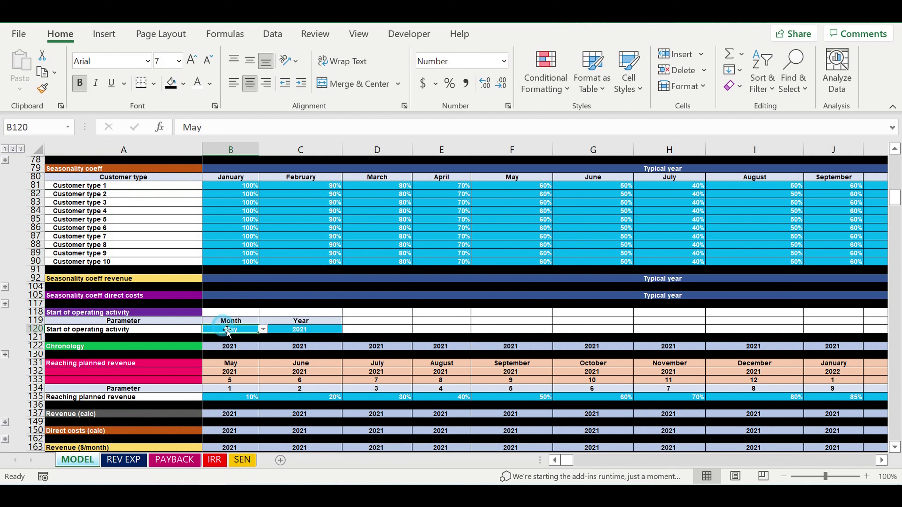
left_click(296, 333)
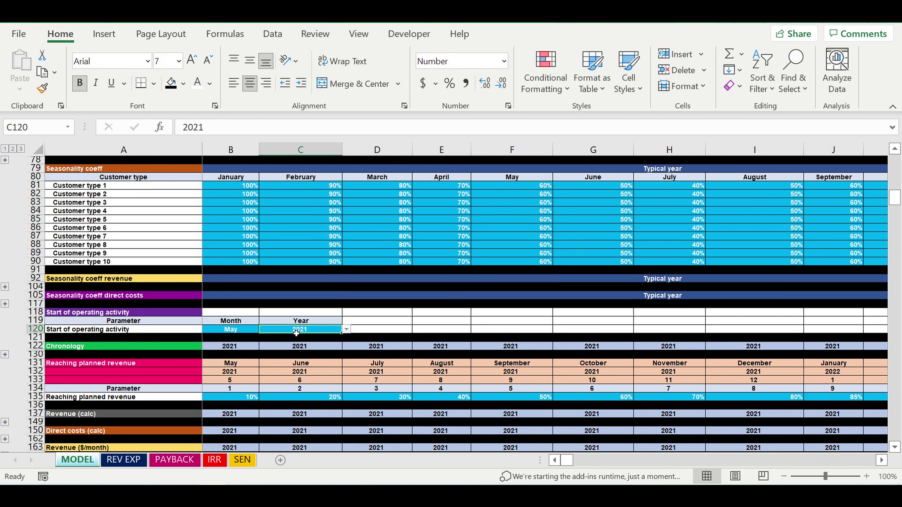
left_click(249, 331)
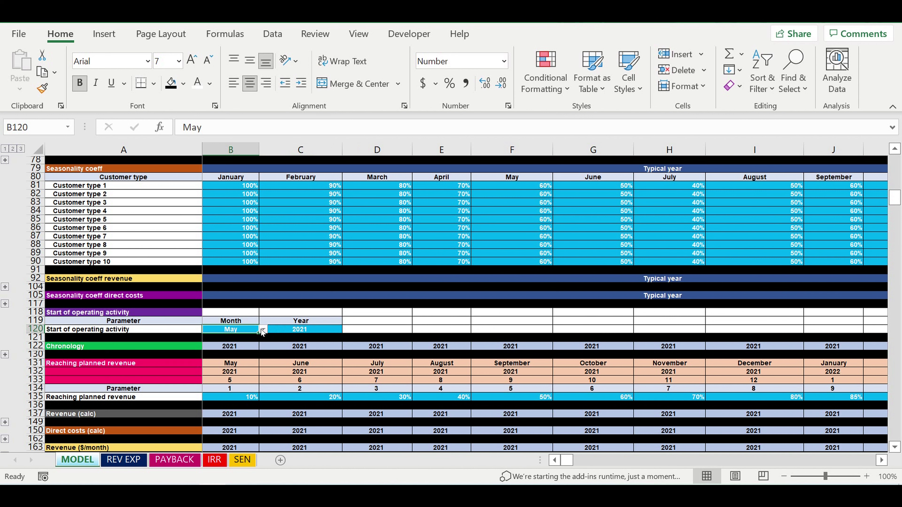
left_click(263, 331)
left_click(313, 332)
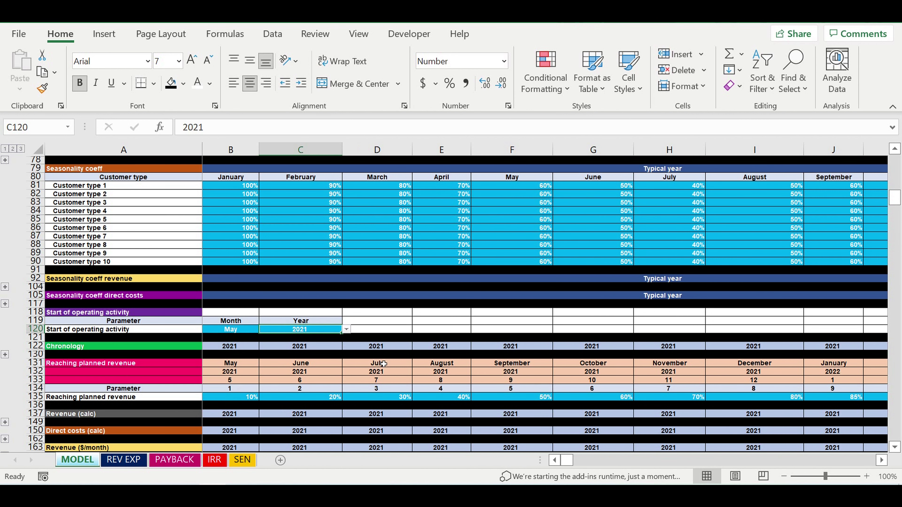
- Examine the monthly timeline and the percentages in the Reaching planned revenue section
left_click(518, 372)
scroll(476, 410, "down", 1)
scroll(476, 411, "down", 4)
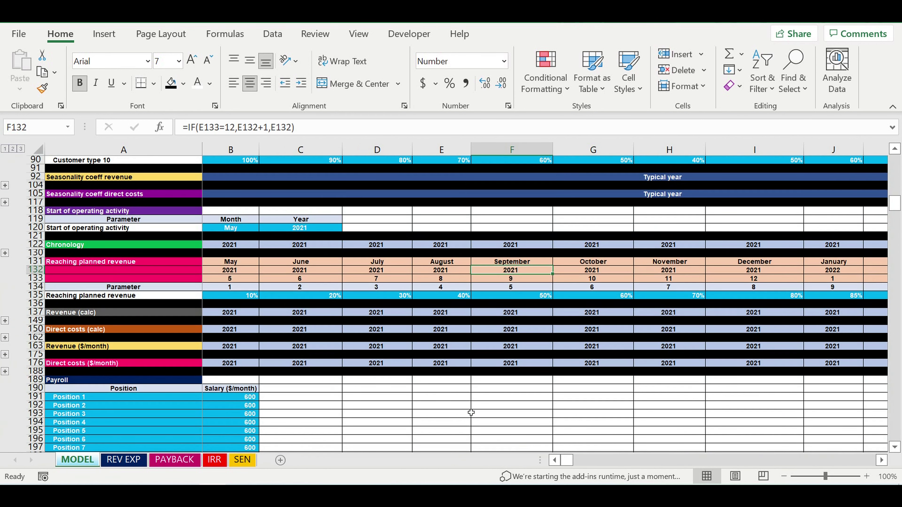
left_click(275, 337)
left_click_drag(244, 297, 817, 302)
left_click_drag(569, 460, 557, 460)
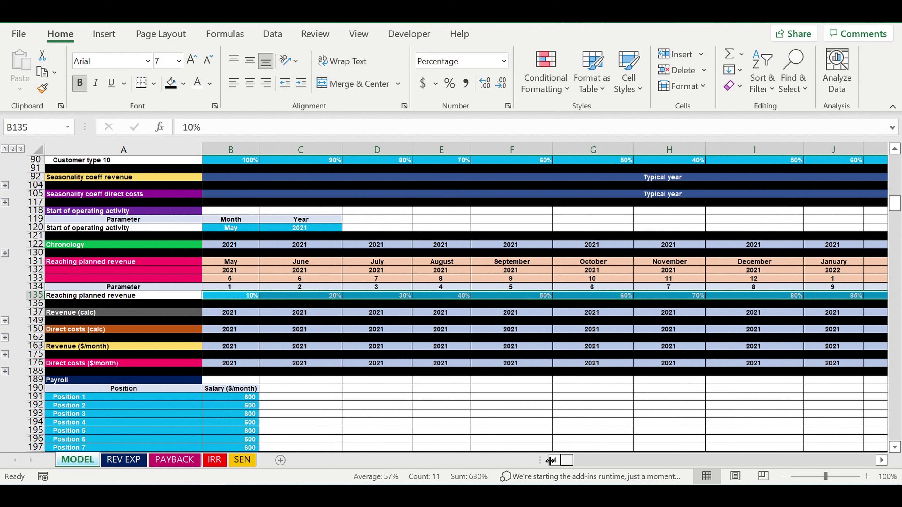
left_click(405, 383)
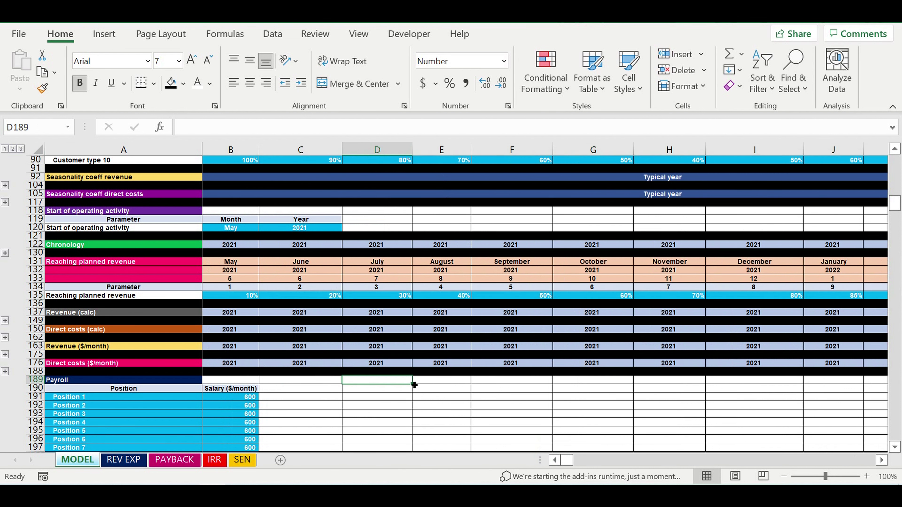
- Review the Reaching planned revenue percentages for May, June and July individually, along with the ramp-up over the following months
left_click(235, 298)
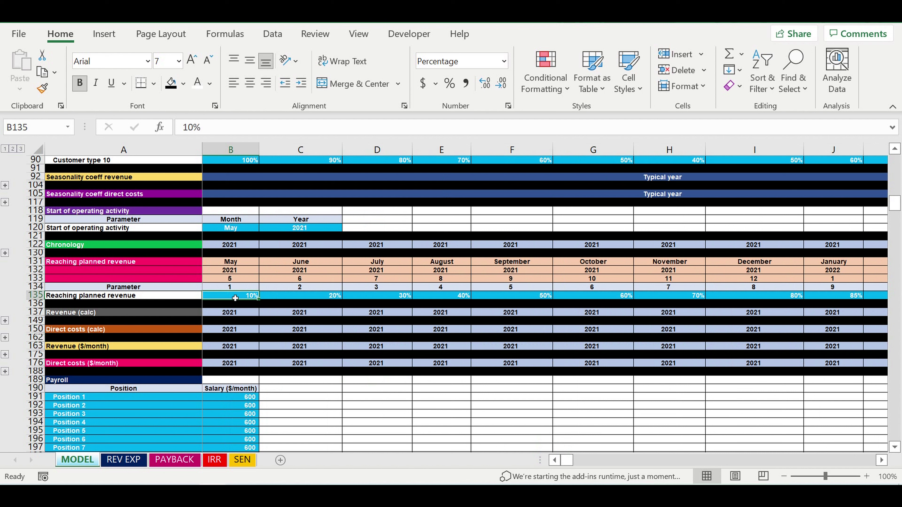
left_click(303, 301)
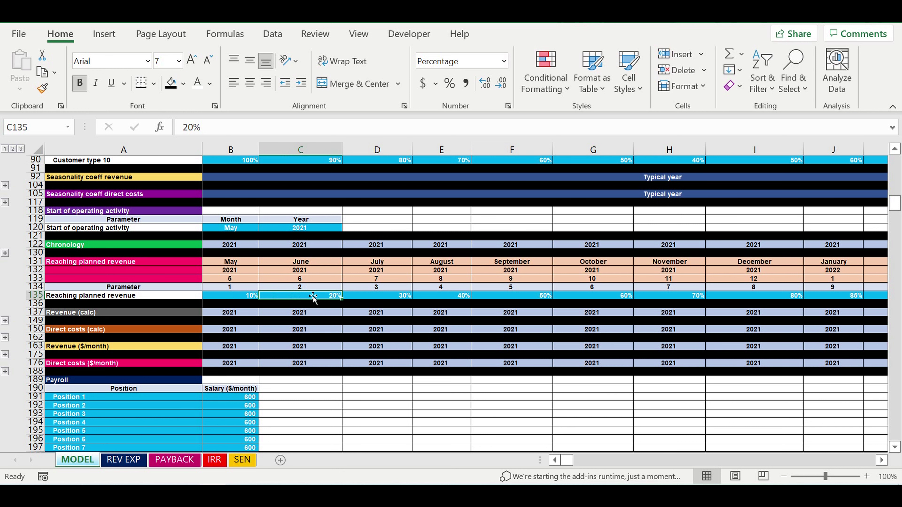
left_click(375, 298)
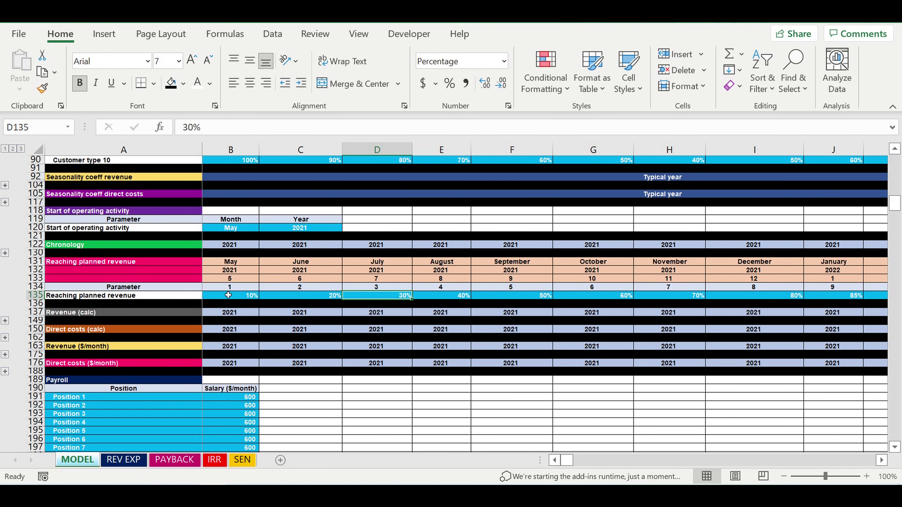
left_click_drag(230, 299, 823, 301)
left_click_drag(571, 460, 545, 465)
left_click(305, 347)
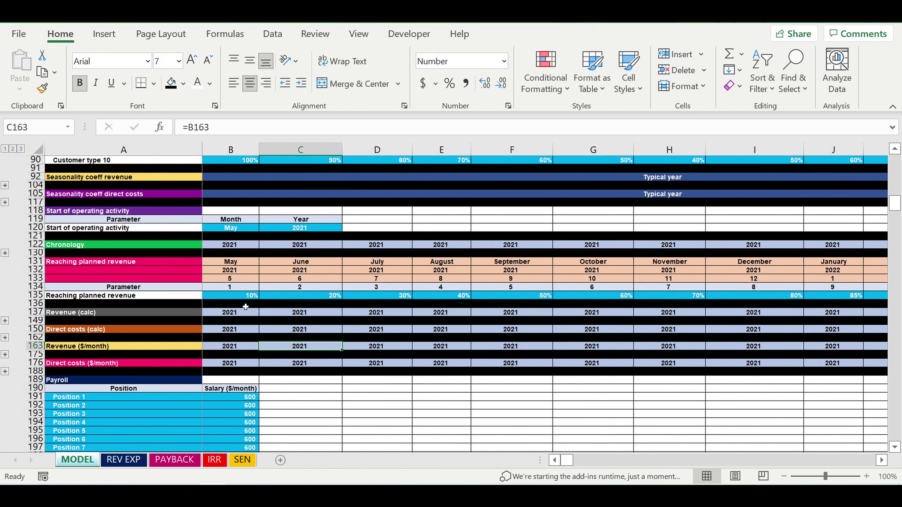
left_click_drag(234, 295, 659, 311)
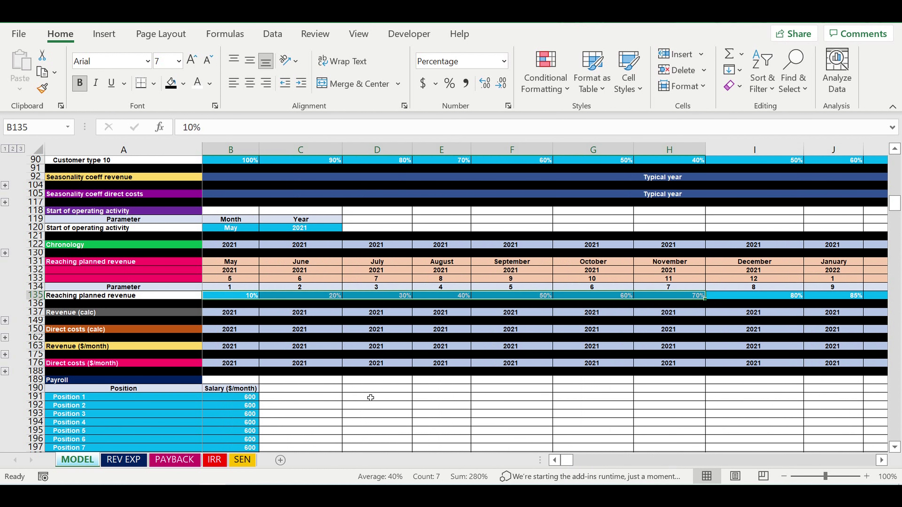
- Examine the Result from operating activity for May to August in the Cash flow statement
scroll(370, 398, "down", 11)
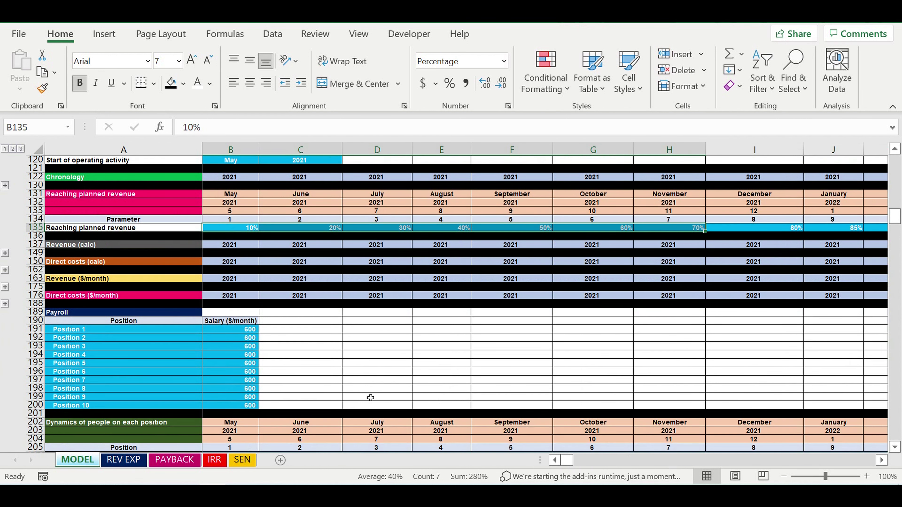
scroll(370, 397, "down", 11)
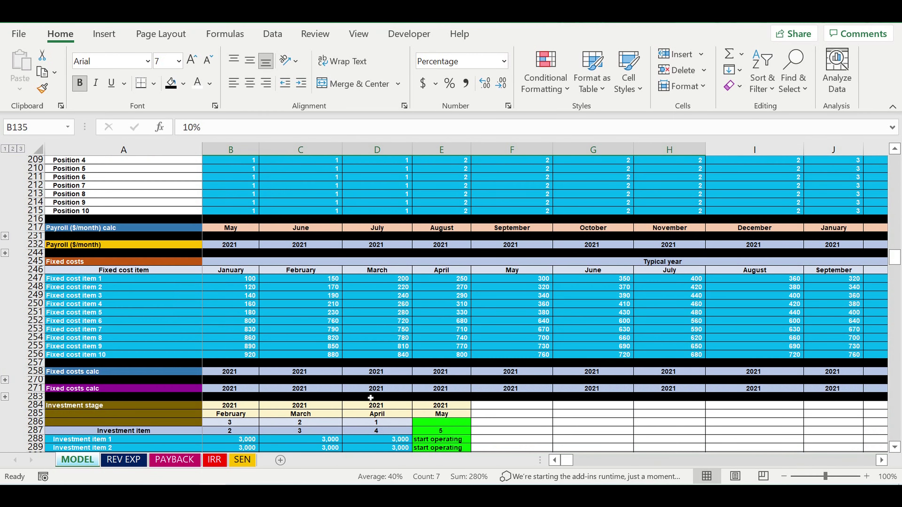
scroll(370, 398, "down", 15)
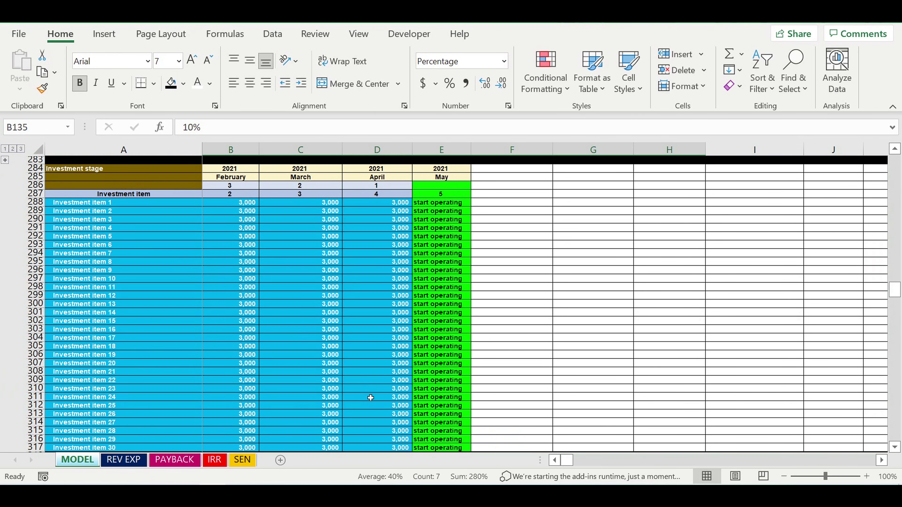
scroll(370, 398, "down", 2)
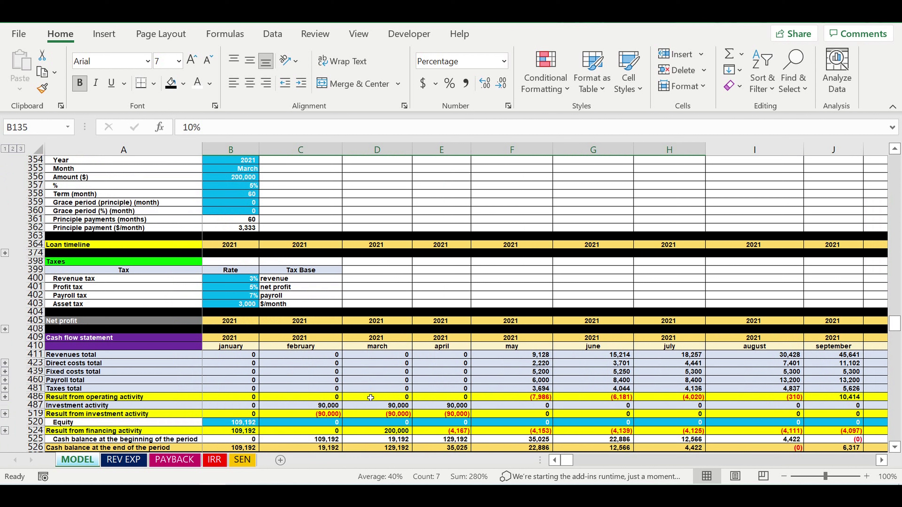
scroll(329, 371, "down", 3)
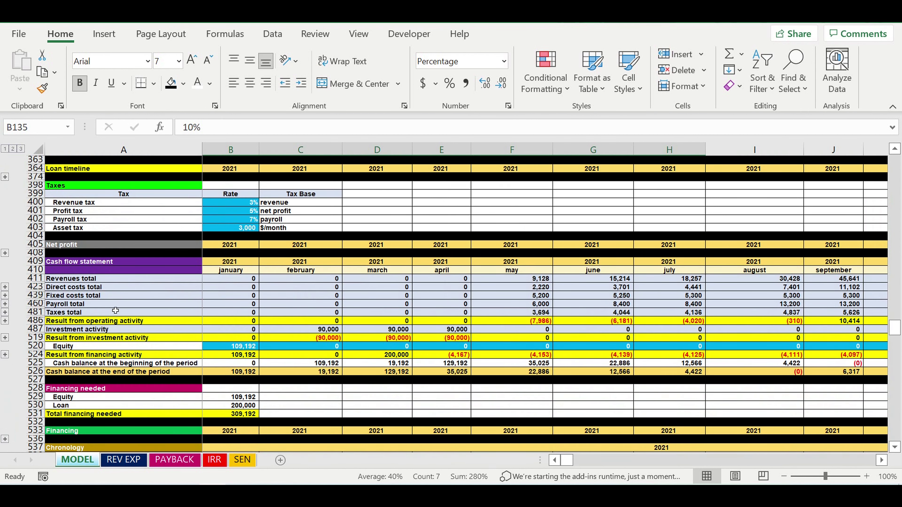
left_click_drag(538, 324, 792, 324)
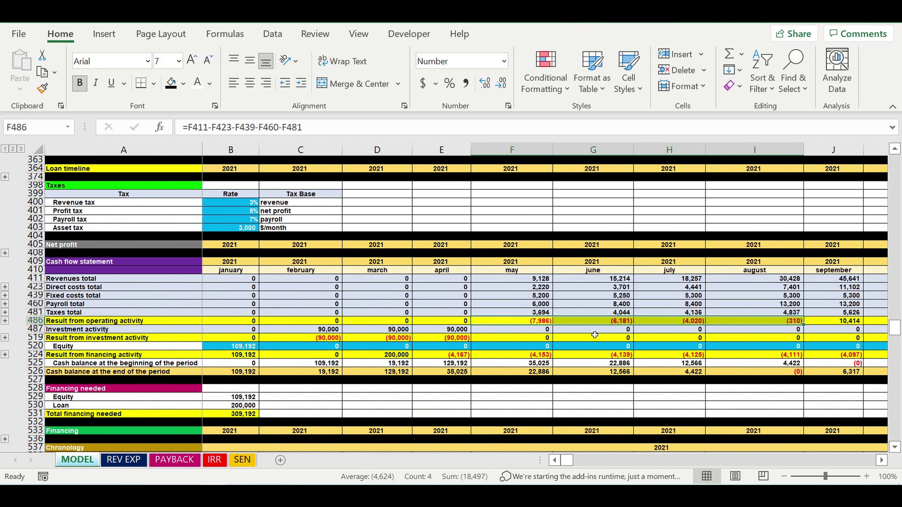
left_click_drag(536, 324, 777, 321)
left_click(614, 330)
left_click_drag(537, 326, 759, 326)
left_click(695, 363)
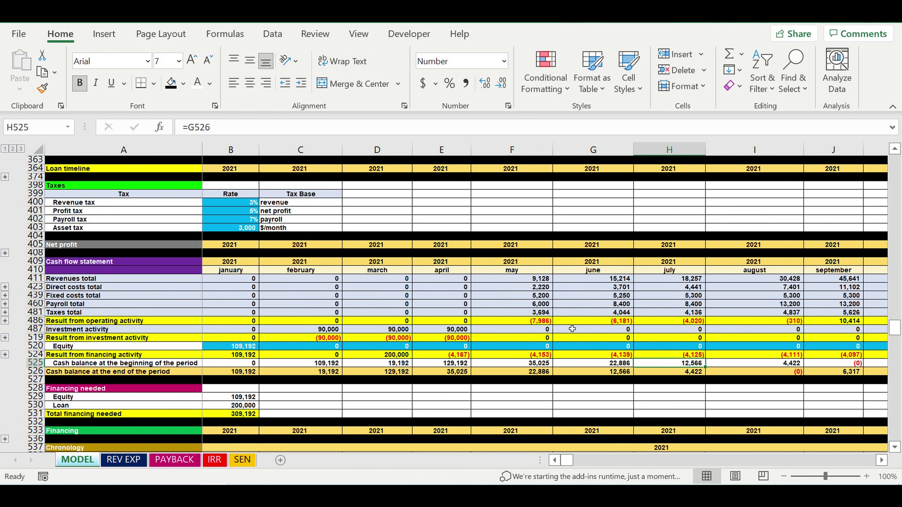
left_click(524, 321)
left_click_drag(593, 325, 741, 328)
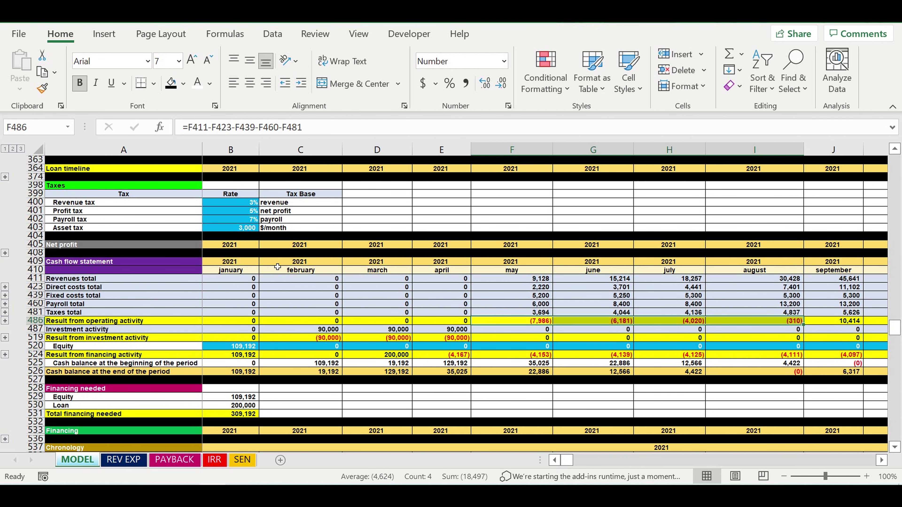
- Set the May percentage in the Reaching planned revenue row to 100%
scroll(260, 244, "up", 20)
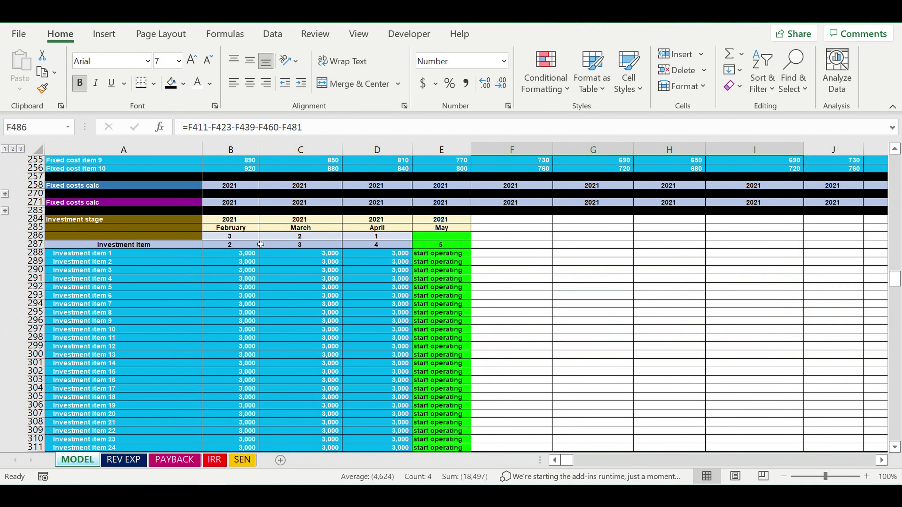
scroll(273, 263, "up", 20)
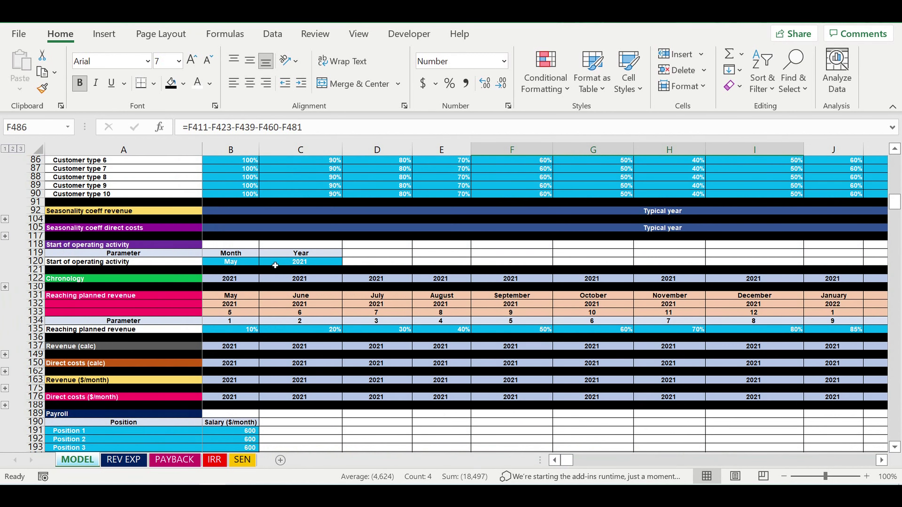
scroll(284, 281, "down", 5)
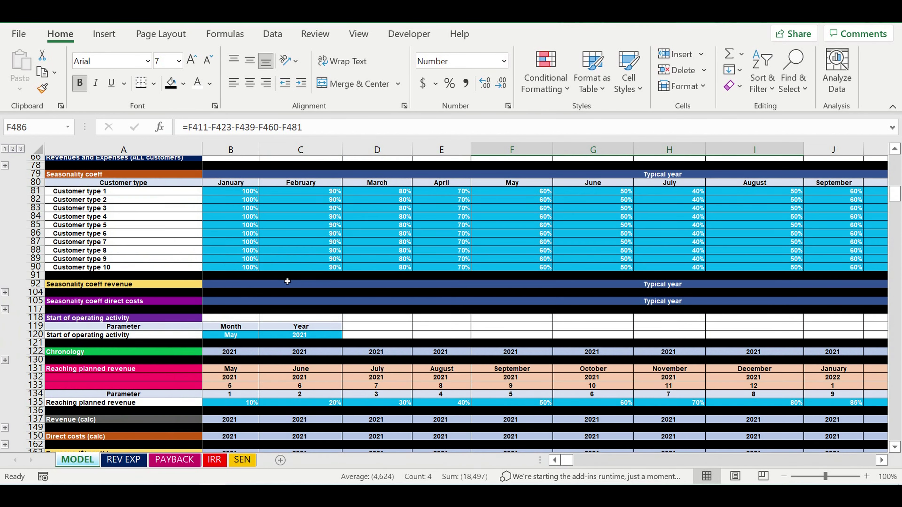
left_click(236, 348)
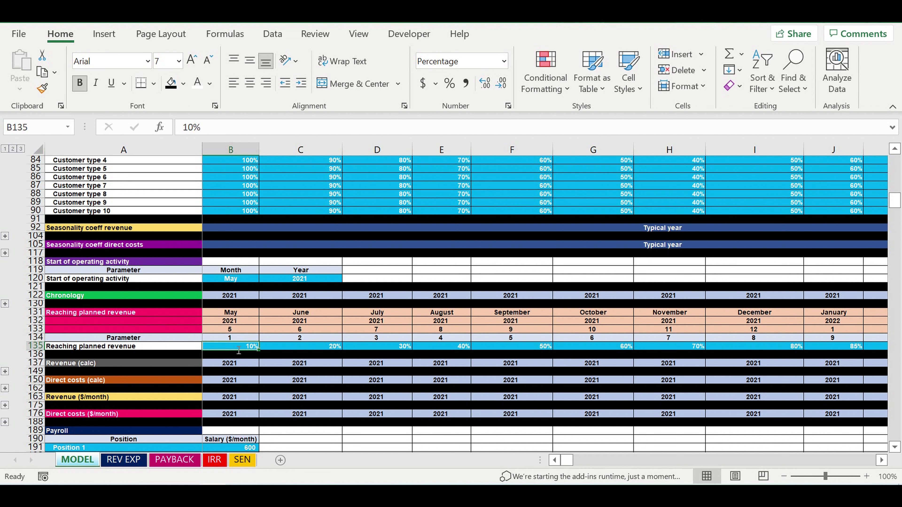
type("100")
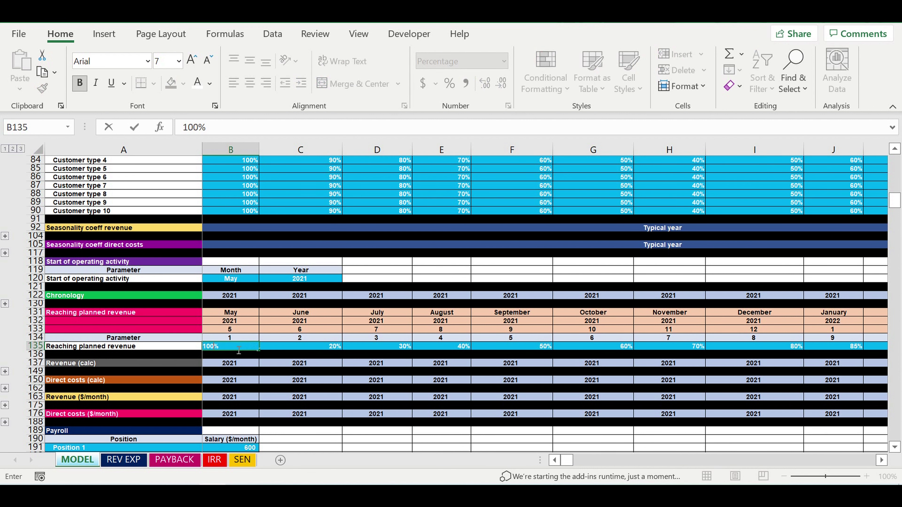
key("ctrl+Return")
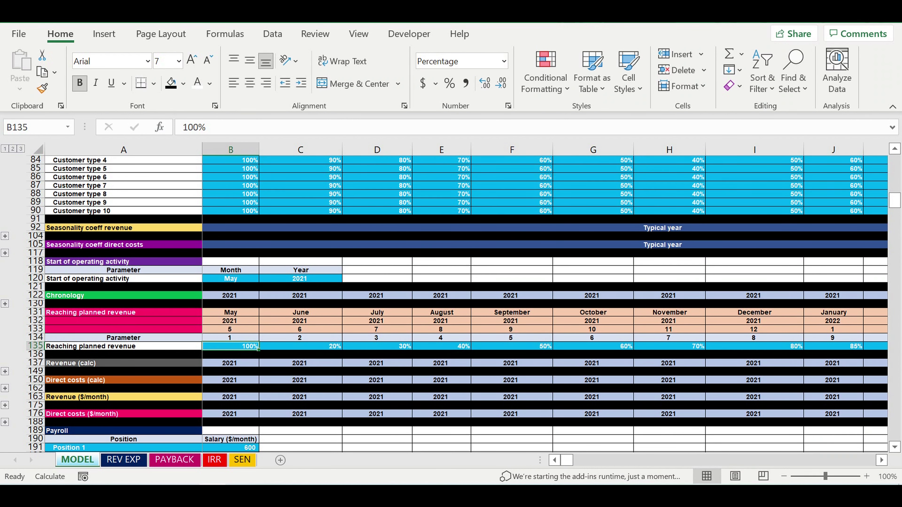
- Fill the 100% value across the Reaching planned revenue row from May through the final "then" column
left_click_drag(259, 349, 744, 361)
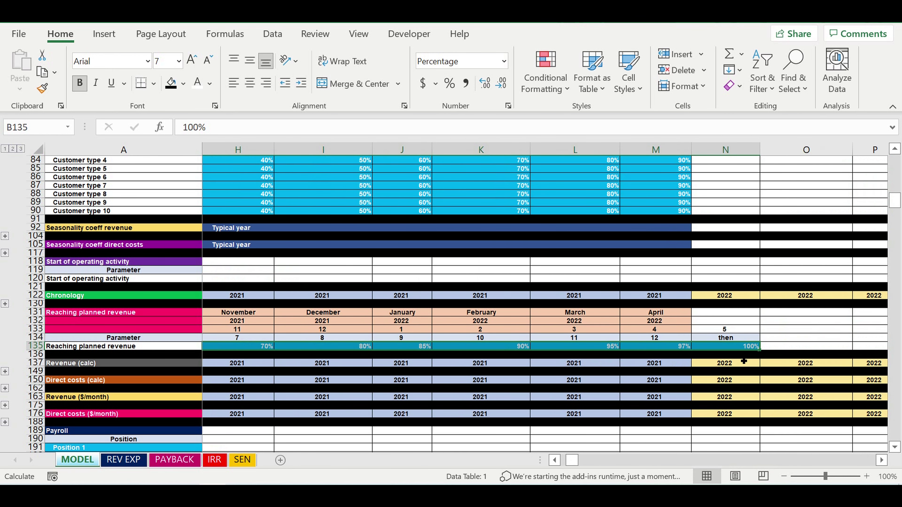
left_click(558, 340)
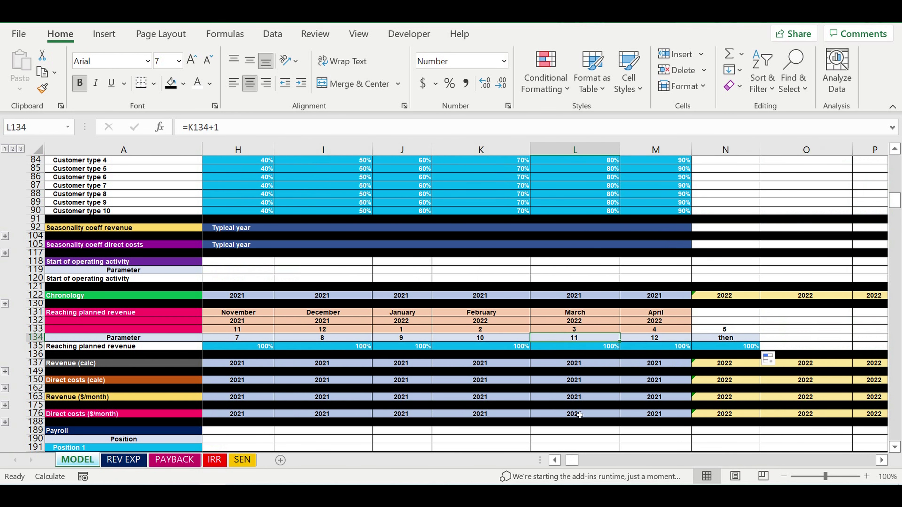
left_click(554, 460)
left_click_drag(516, 463, 504, 458)
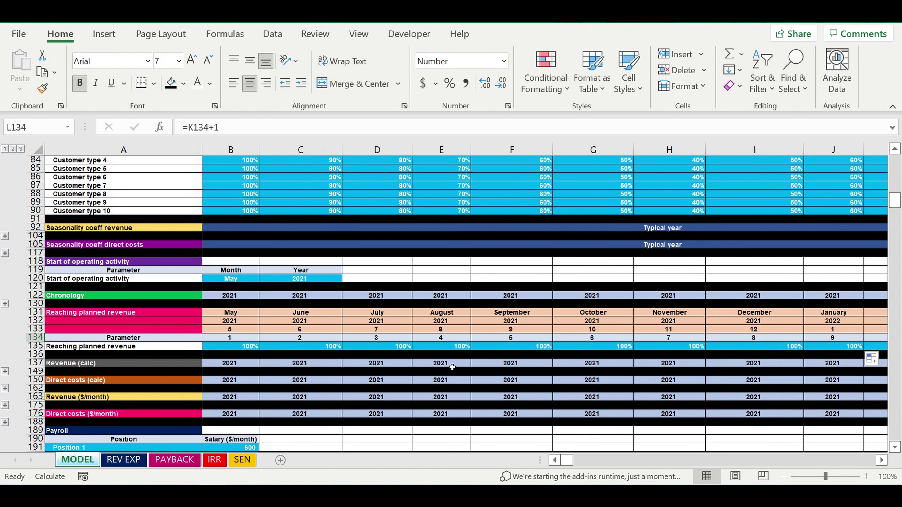
- Examine the Result from operating activity for May to September in the Cash flow statement
scroll(451, 367, "down", 6)
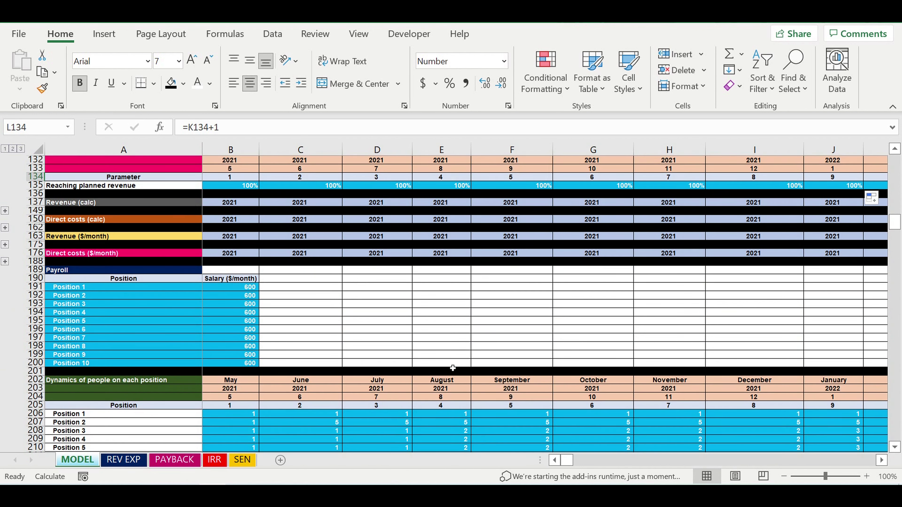
scroll(452, 368, "down", 7)
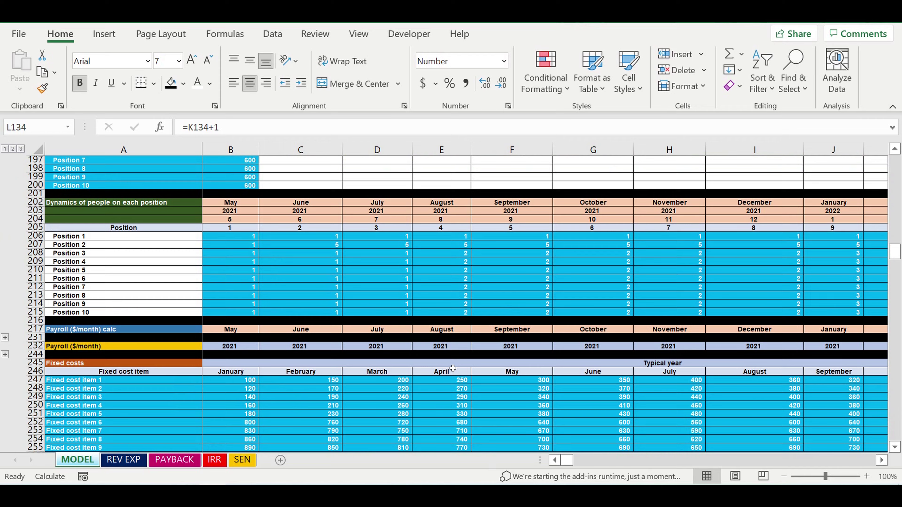
scroll(453, 368, "down", 20)
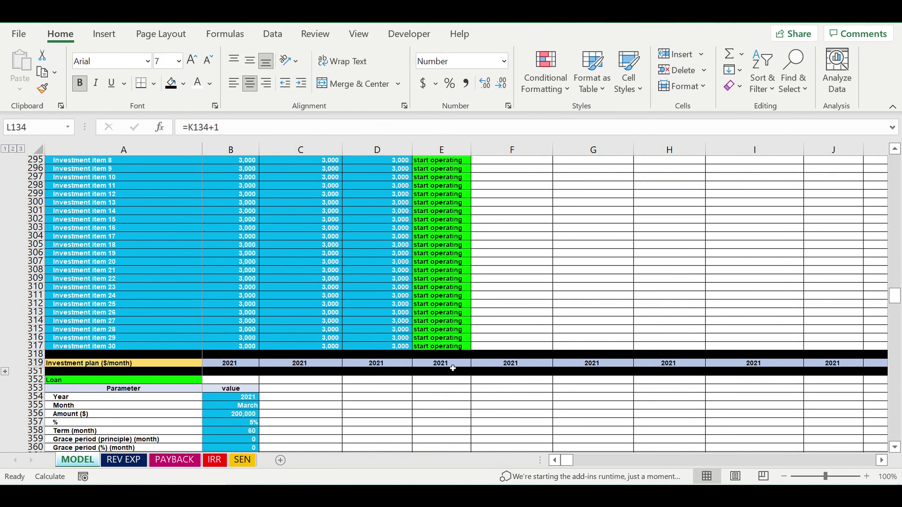
scroll(452, 368, "down", 1)
scroll(453, 368, "down", 16)
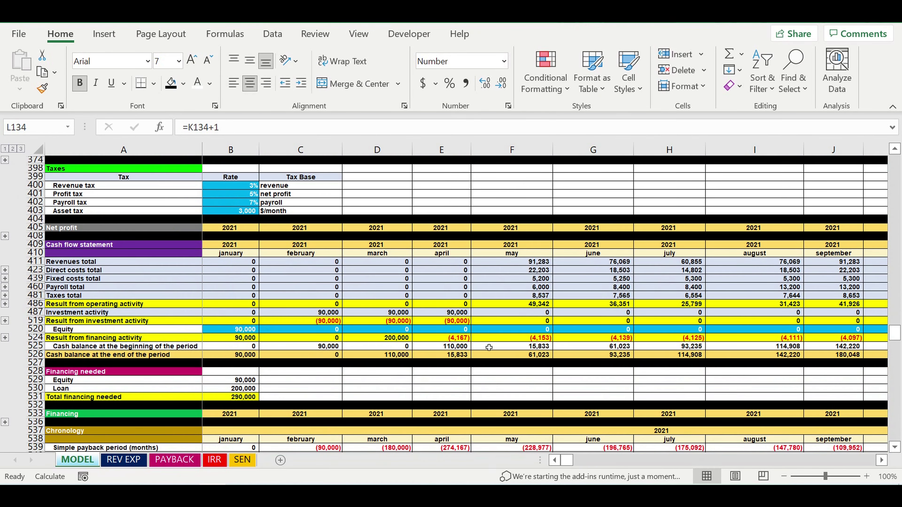
left_click_drag(522, 304, 836, 308)
scroll(276, 365, "down", 1)
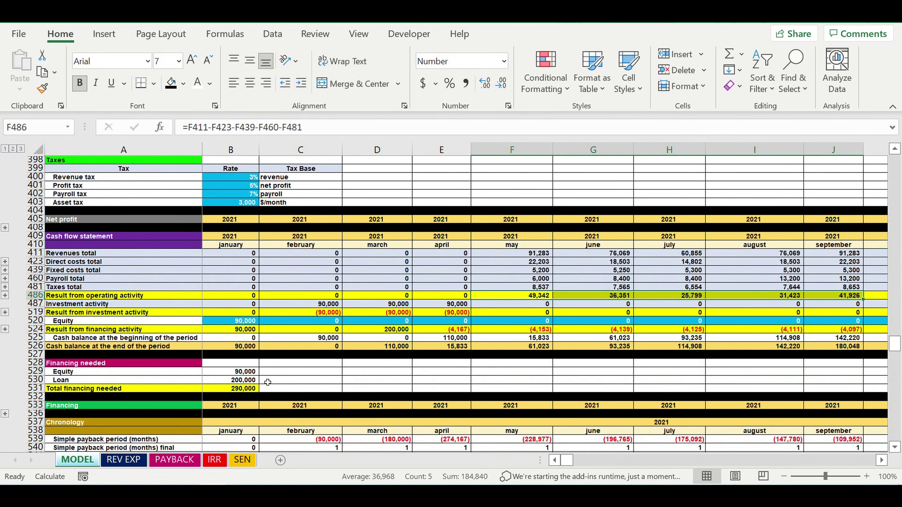
- Compare the Equity and Total financing needed figures with the May to September operating results
left_click(229, 372)
left_click_drag(232, 396, 231, 391)
left_click_drag(533, 298, 837, 297)
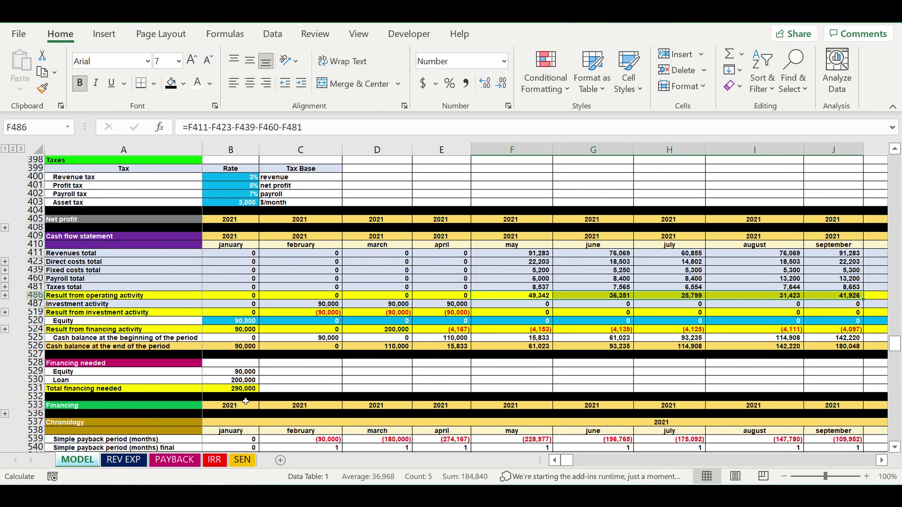
left_click(223, 390)
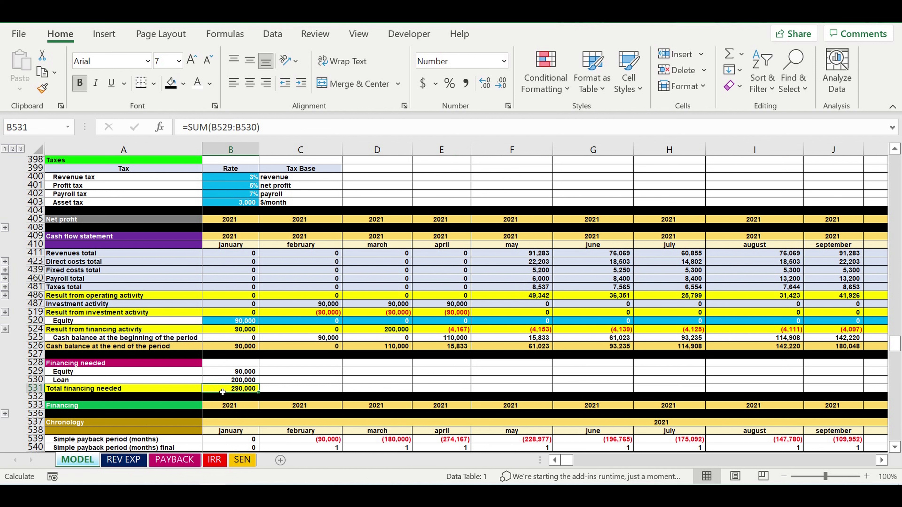
- Undo the fill and the May change in the Reaching planned revenue row, and check the May and June percentages
scroll(220, 366, "up", 20)
scroll(218, 342, "up", 20)
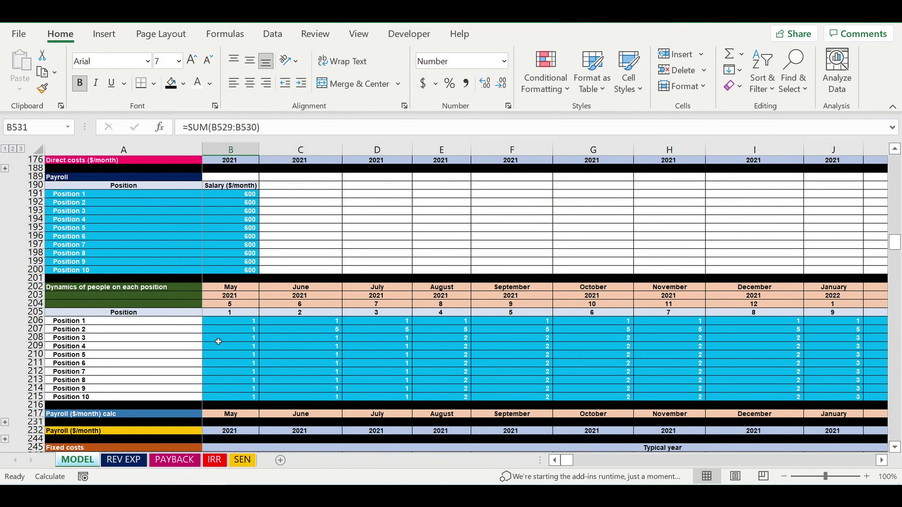
scroll(217, 341, "up", 2)
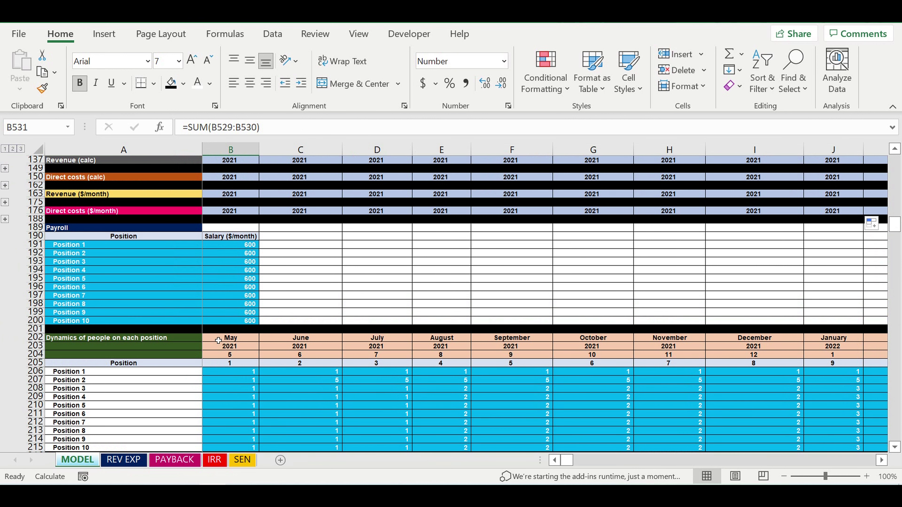
scroll(218, 341, "up", 8)
left_click(102, 16)
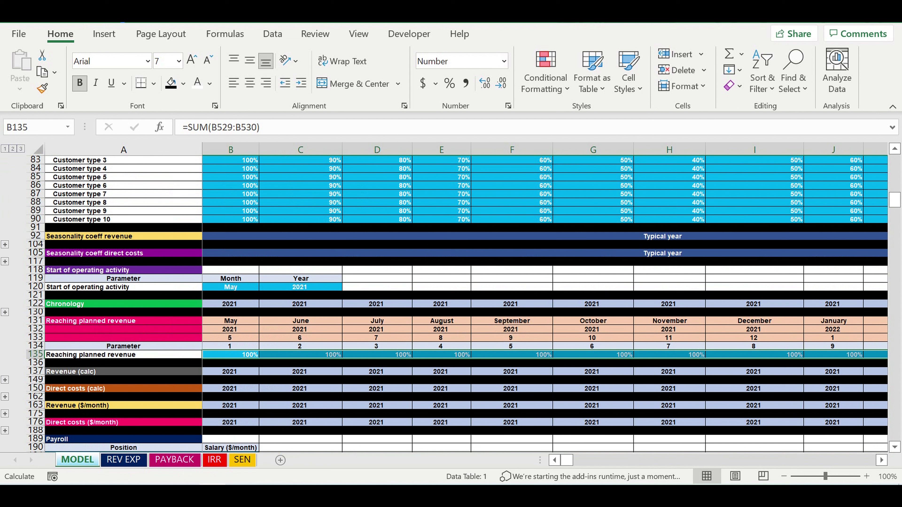
key("ctrl+z")
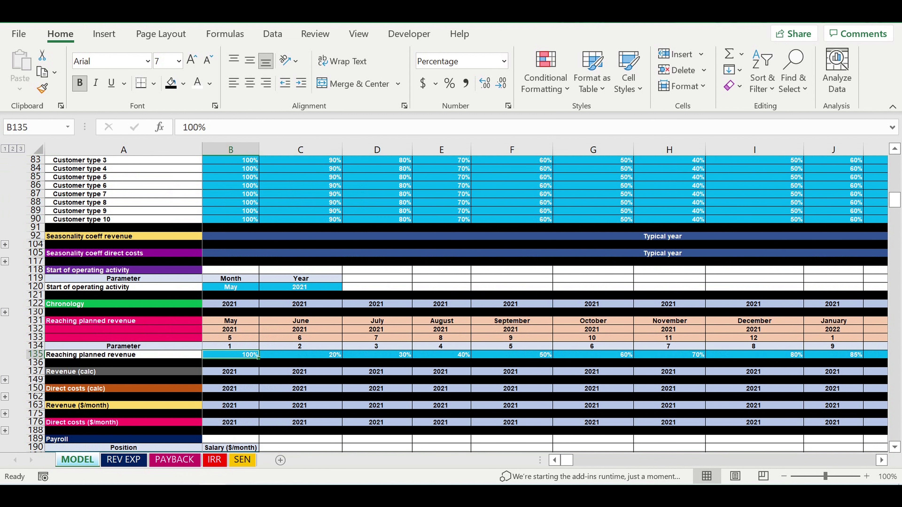
left_click(284, 371)
key("ctrl+z")
left_click(306, 357)
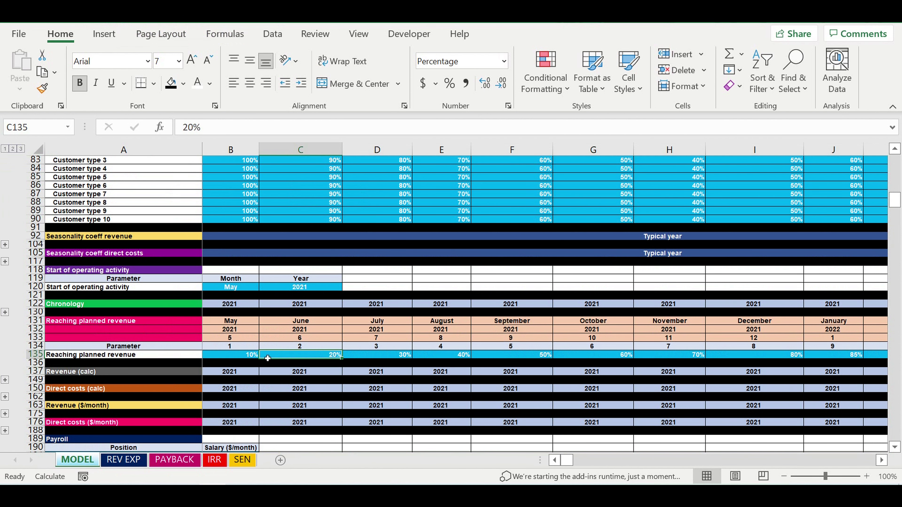
left_click(232, 357)
- Check the Total financing needed figure with the gradual revenue ramp-up in place
scroll(281, 350, "down", 14)
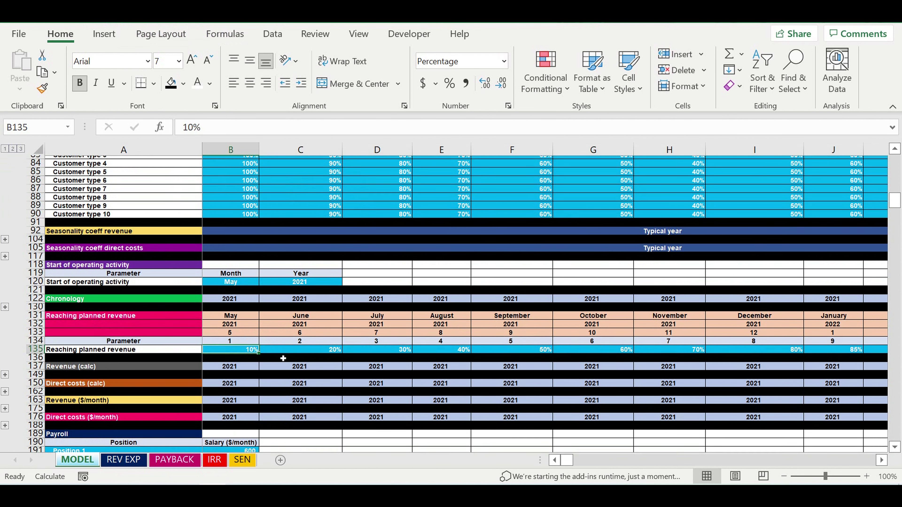
scroll(282, 350, "down", 15)
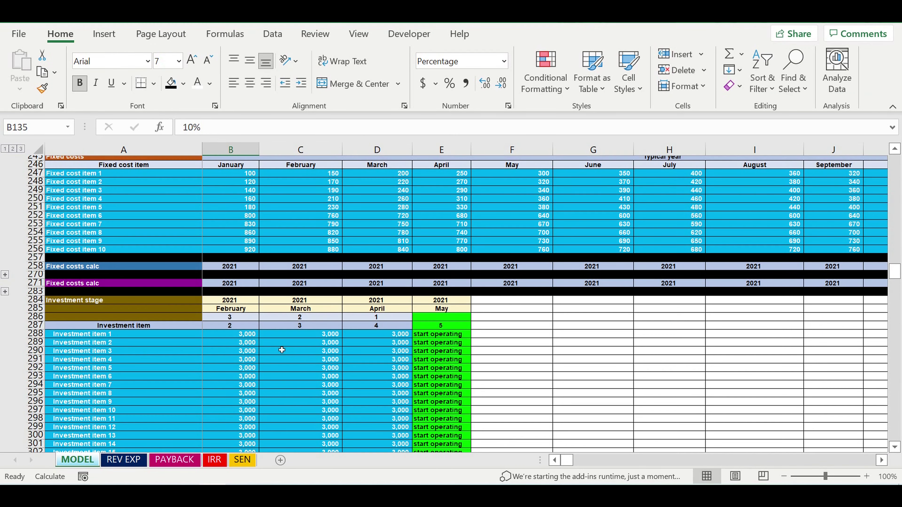
scroll(282, 349, "down", 3)
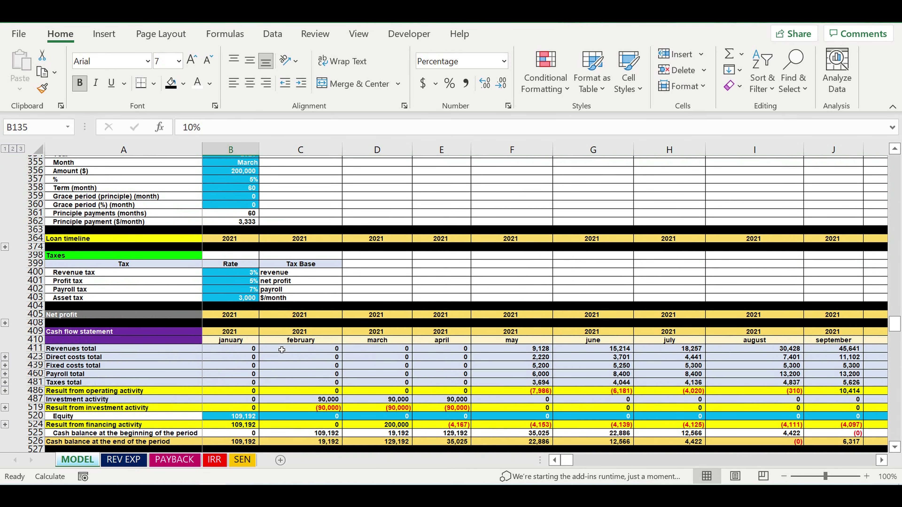
scroll(281, 350, "down", 1)
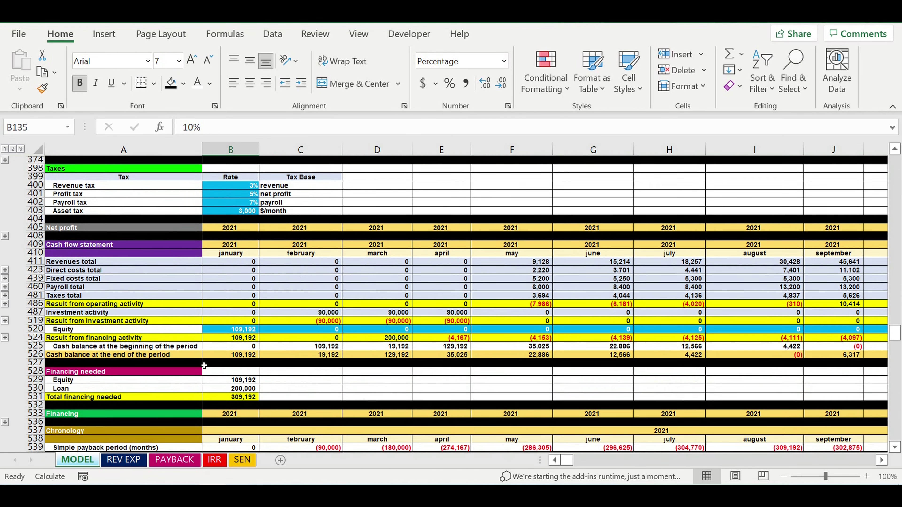
left_click(229, 397)
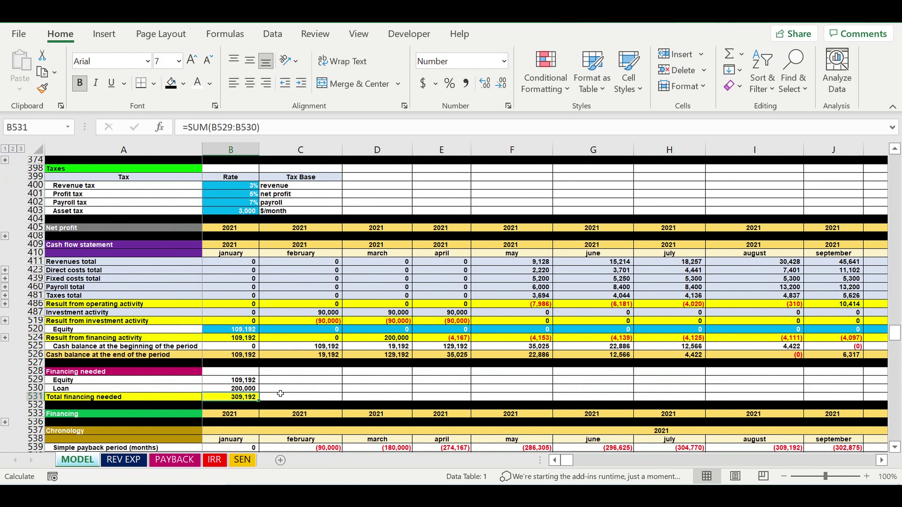
- Examine the May to August Result from operating activity and the January Equity amount in the Cash flow statement
left_click(525, 304)
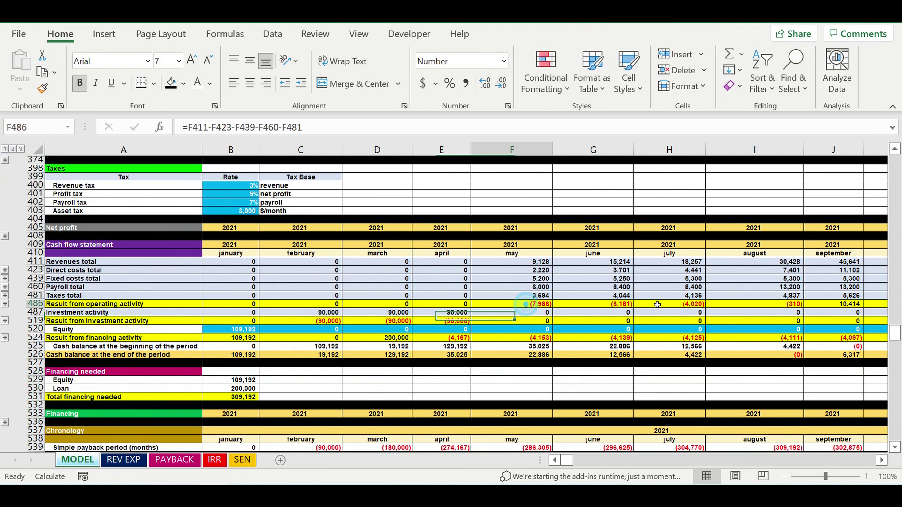
left_click_drag(657, 305, 774, 307)
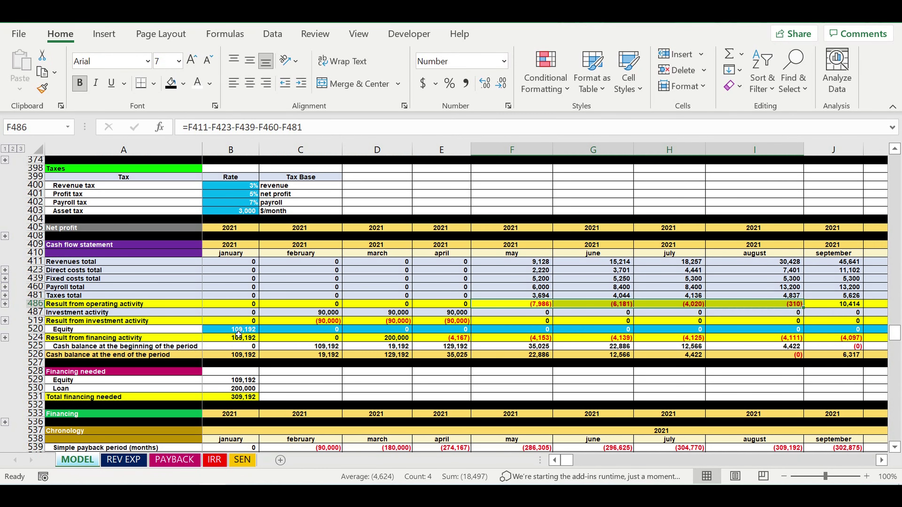
left_click(239, 331)
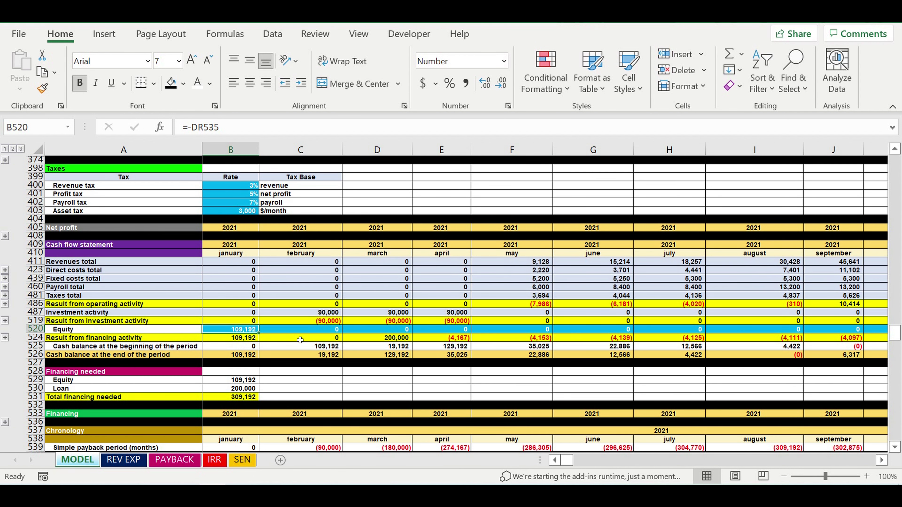
- Return to the Reaching planned revenue section and review its percentages from May to December
scroll(300, 340, "up", 20)
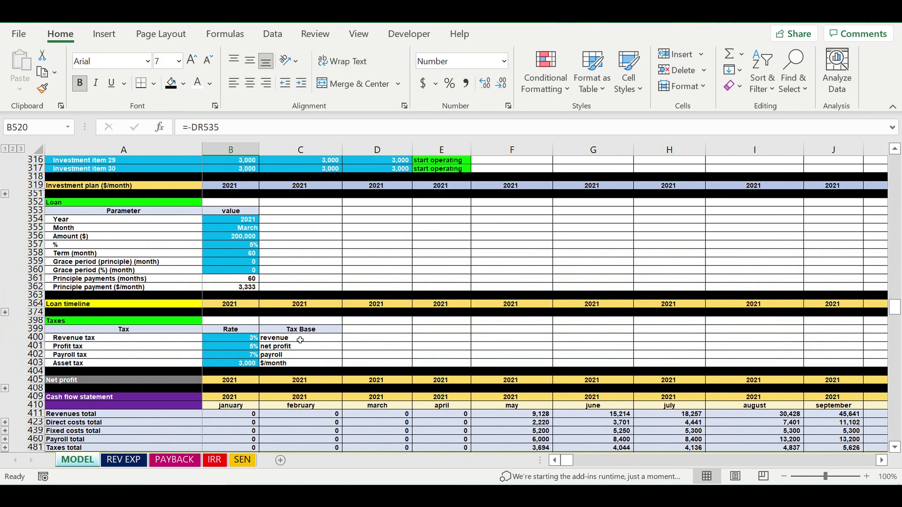
scroll(300, 340, "up", 7)
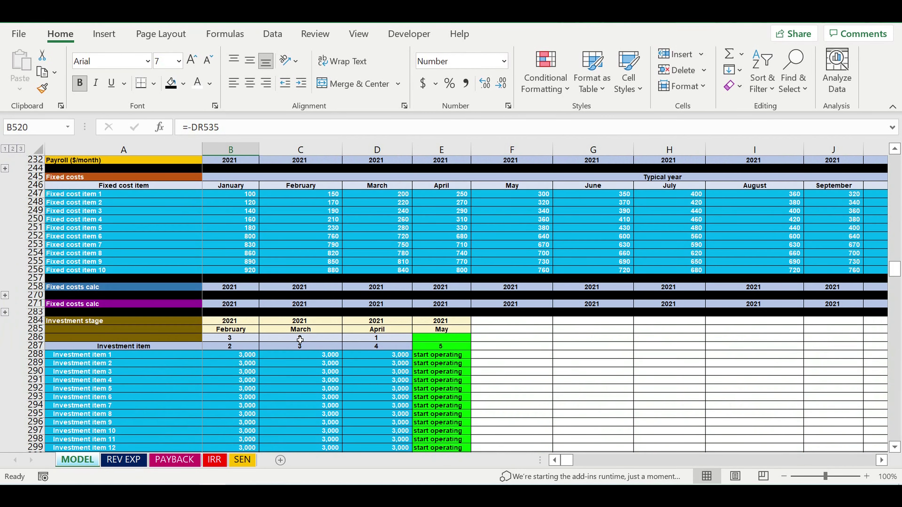
scroll(300, 340, "up", 7)
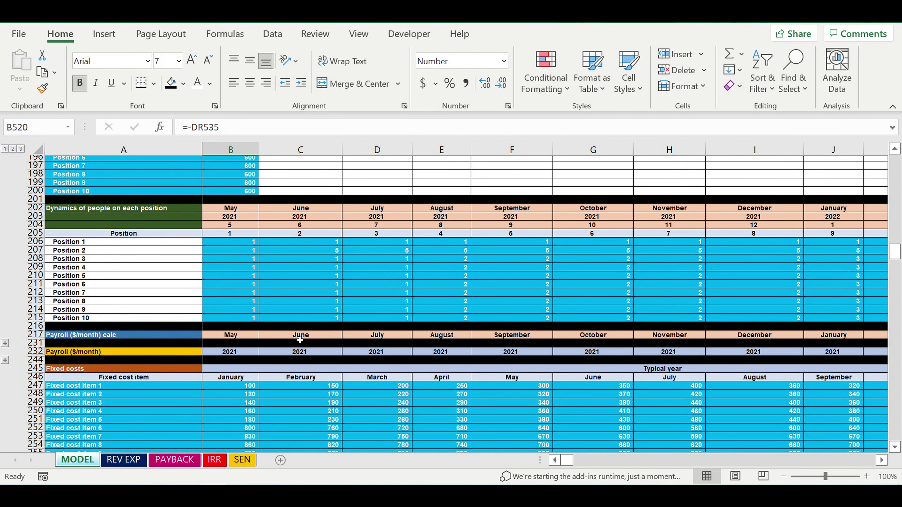
scroll(300, 340, "up", 8)
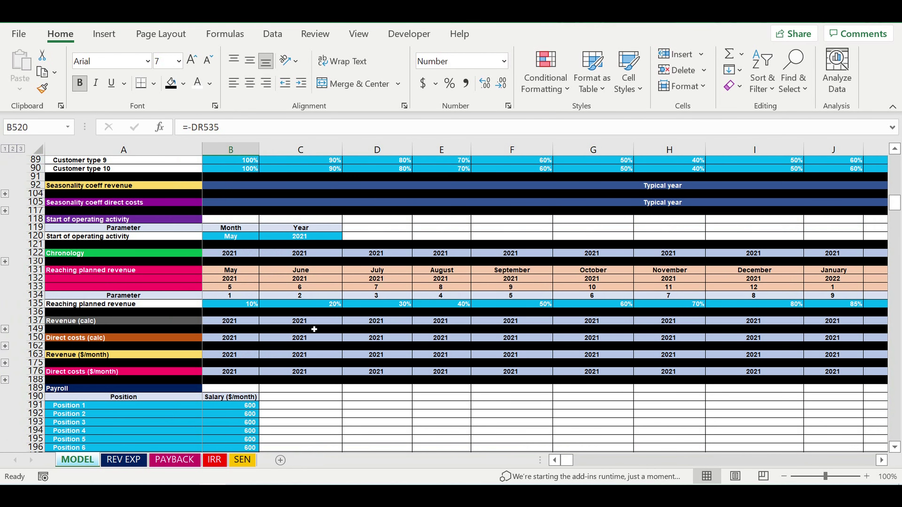
left_click(313, 321)
left_click_drag(241, 304, 798, 304)
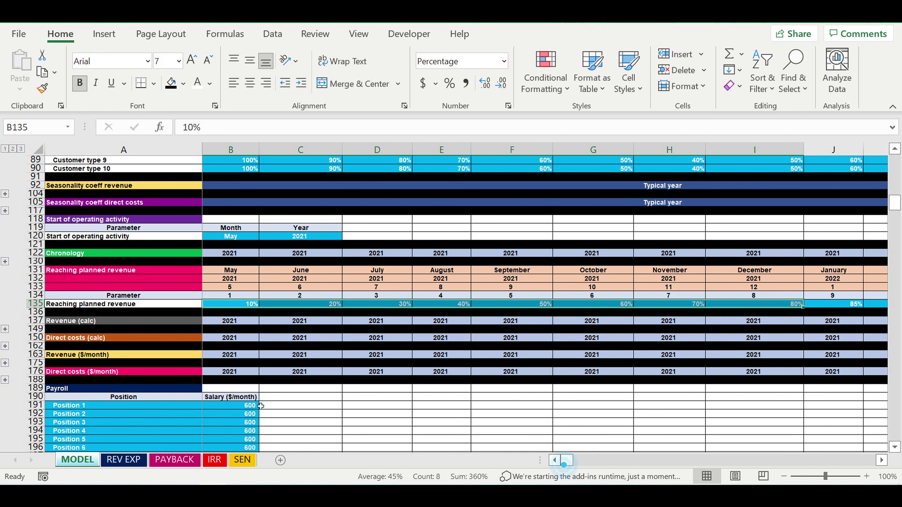
- Review the Payroll section, covering Position 1 to Position 10 and their monthly salaries
scroll(266, 400, "down", 1)
scroll(267, 401, "down", 2)
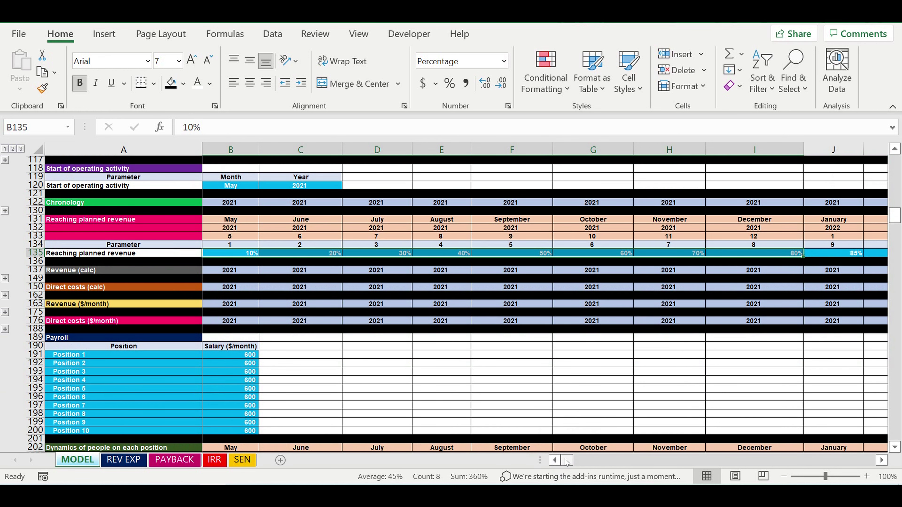
left_click(289, 383)
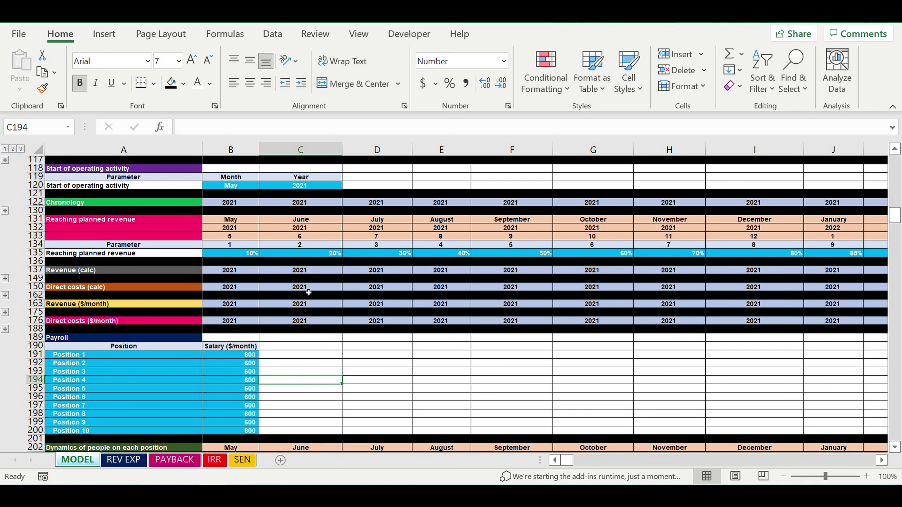
left_click(191, 383)
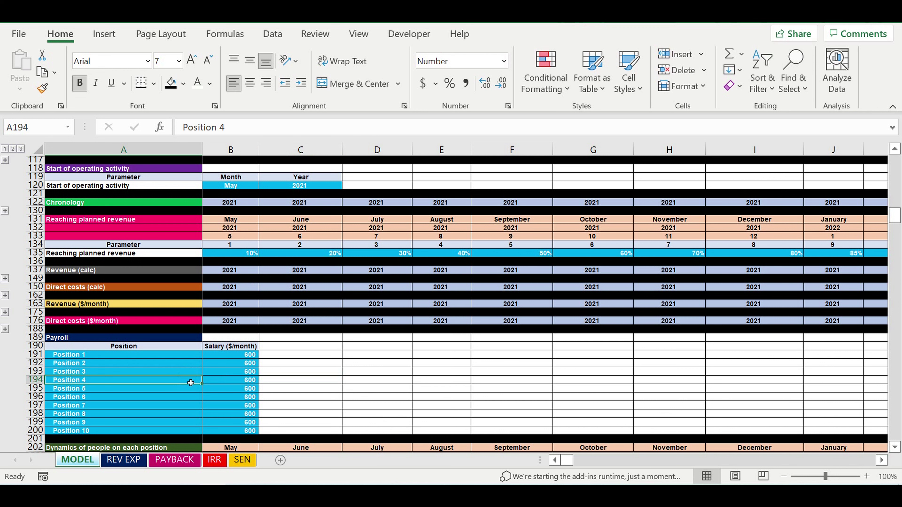
left_click(146, 398)
scroll(146, 399, "down", 2)
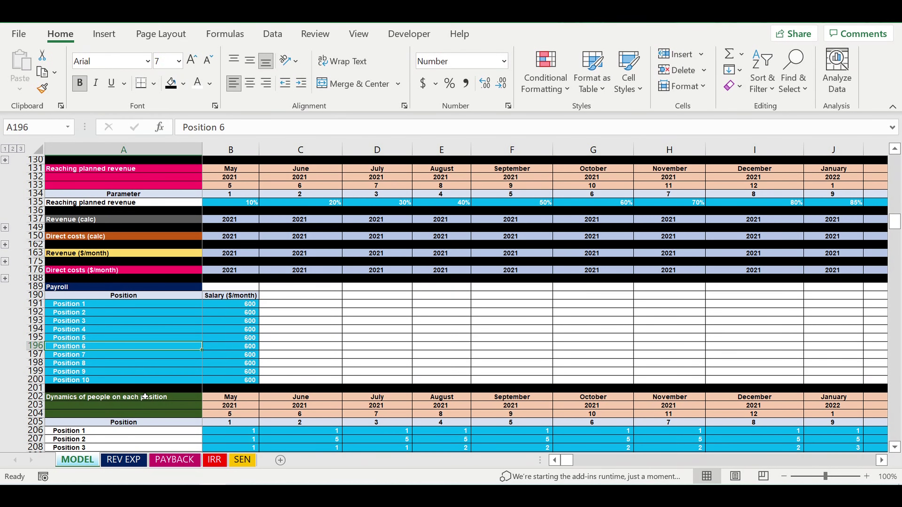
left_click(244, 362)
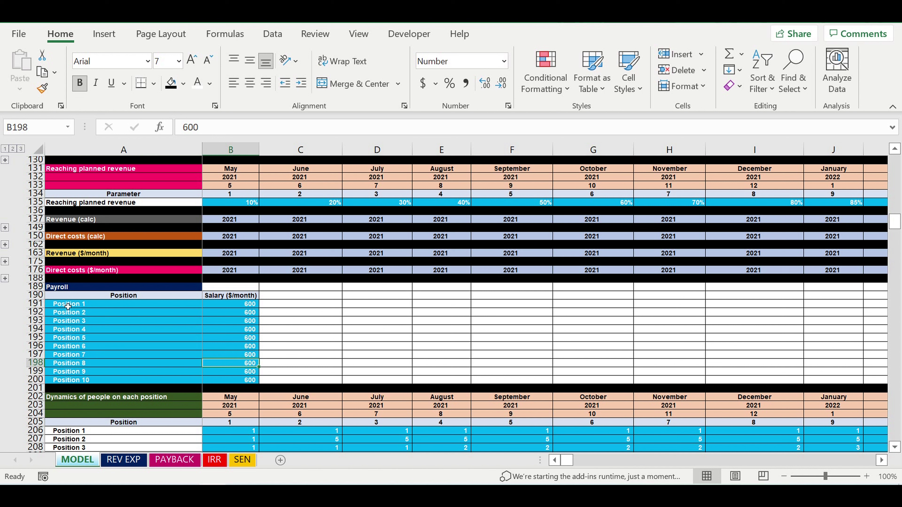
left_click_drag(68, 306, 69, 380)
left_click_drag(236, 305, 252, 379)
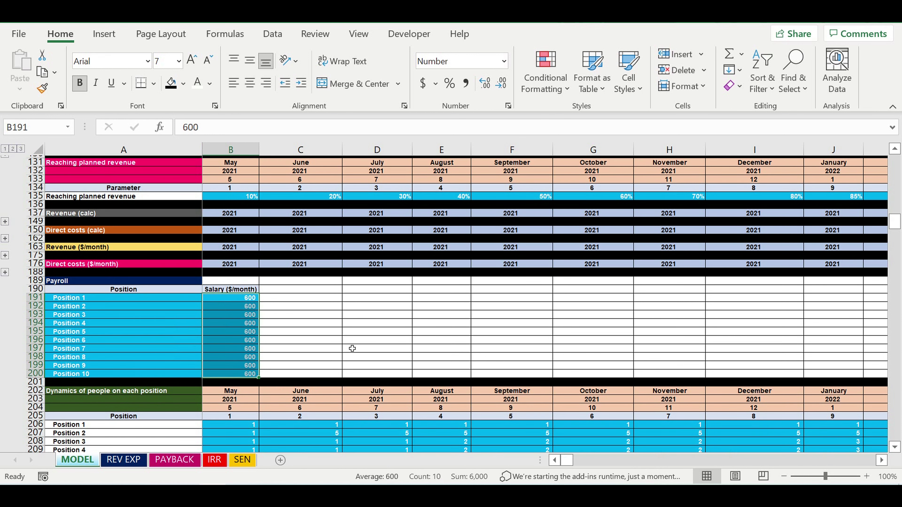
- Review the monthly headcounts for all ten positions in the Dynamics of people on each position section
scroll(353, 346, "down", 4)
left_click_drag(225, 334, 841, 407)
left_click_drag(573, 461, 524, 463)
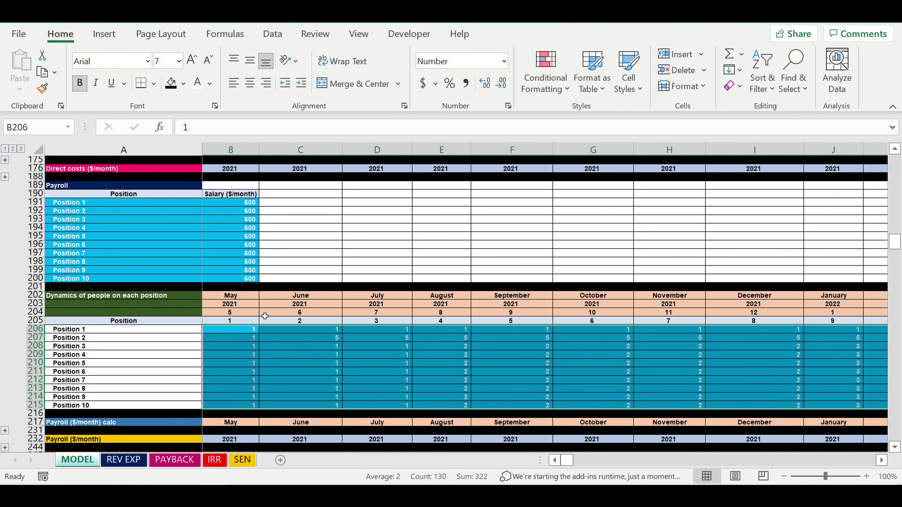
left_click_drag(242, 330, 852, 389)
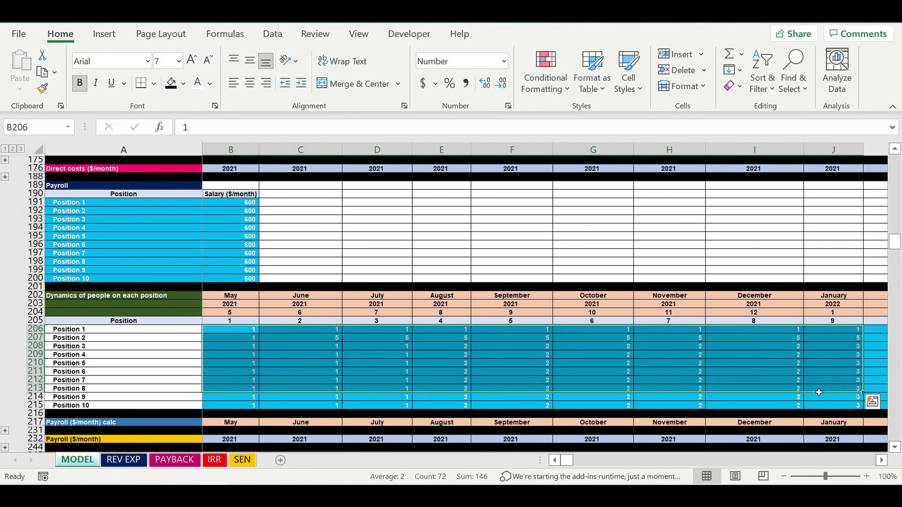
- Examine the Fixed costs section, covering Fixed cost items 1 to 10 and their monthly amounts for a typical year
scroll(344, 402, "down", 3)
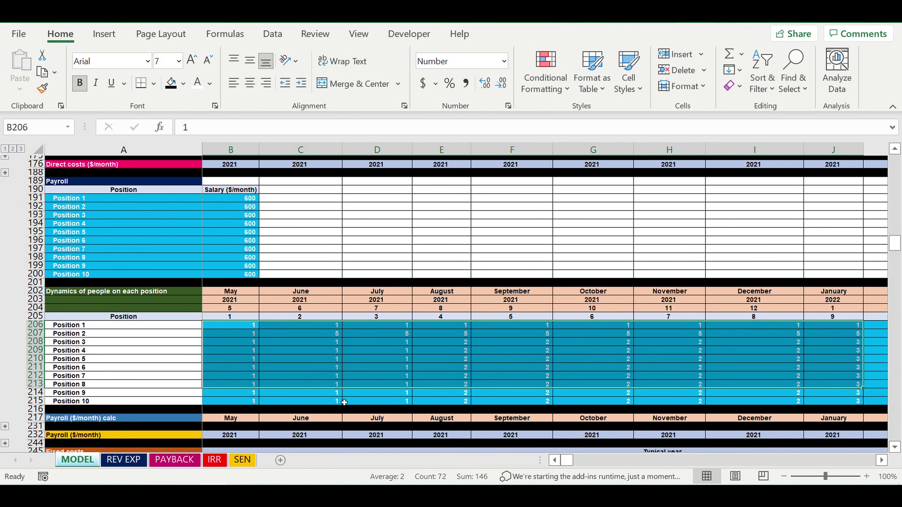
scroll(344, 402, "down", 6)
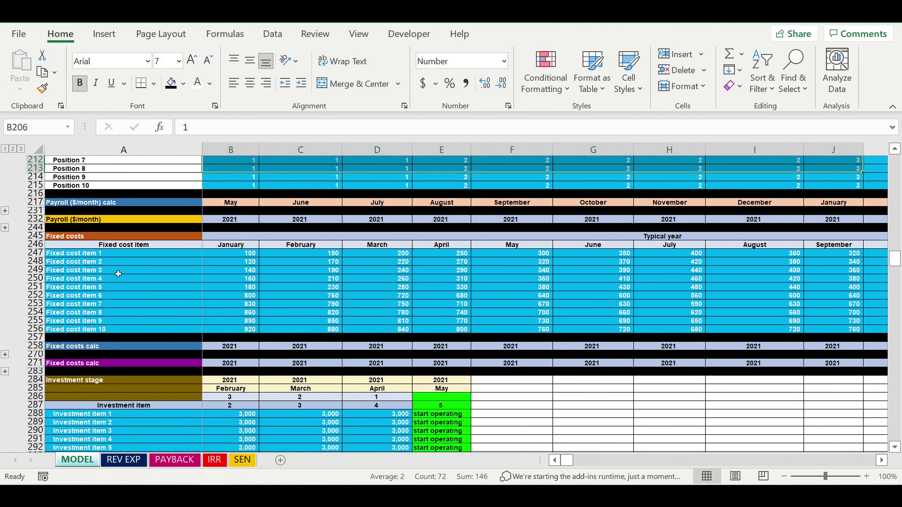
left_click_drag(97, 253, 93, 330)
left_click(219, 280)
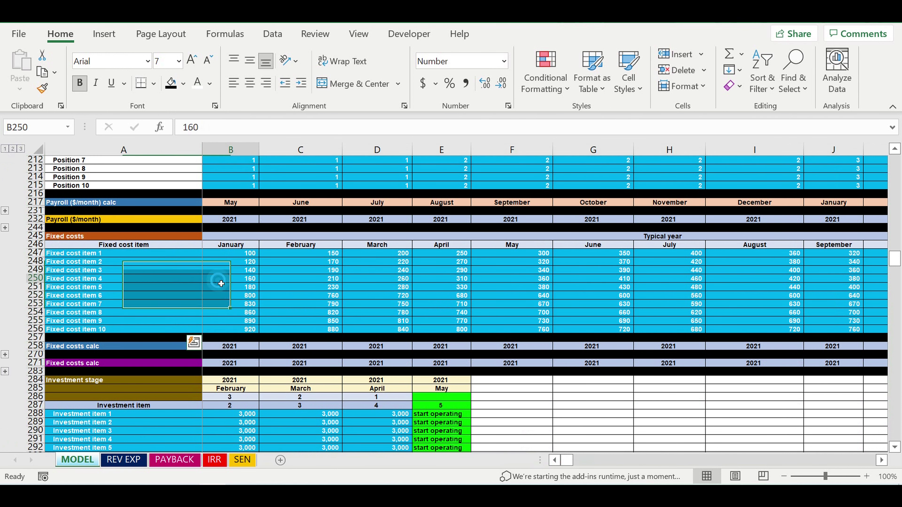
left_click(244, 254)
left_click_drag(244, 254, 610, 329)
left_click_drag(568, 461, 555, 460)
- Look over the Investment stage table, including its investment items and the May start operating column
scroll(355, 343, "down", 6)
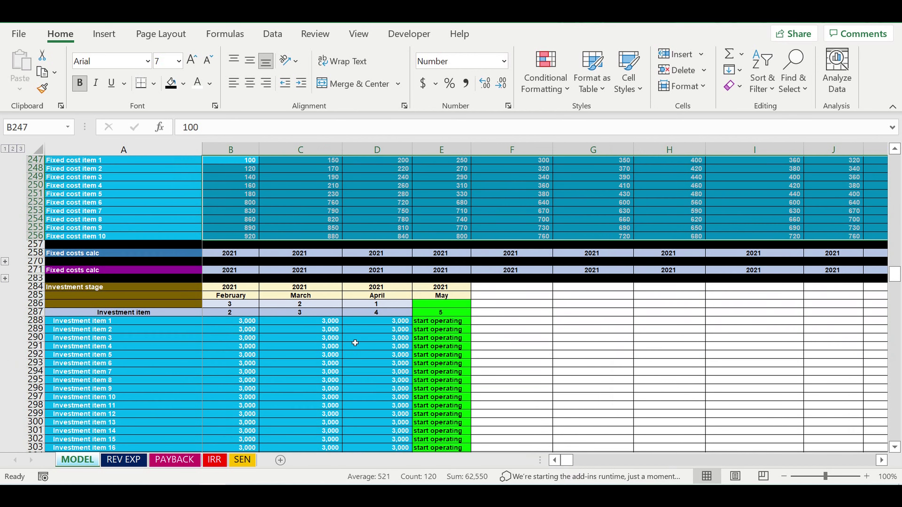
left_click(315, 317)
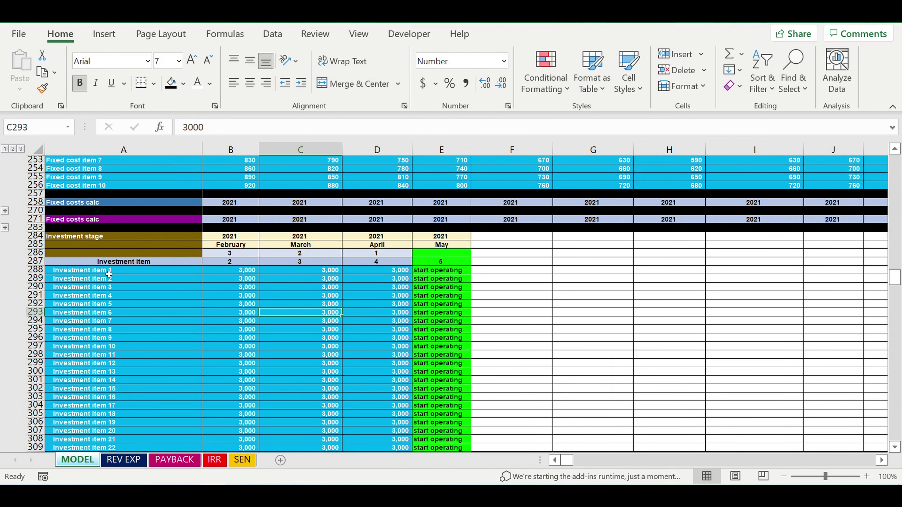
left_click_drag(109, 274, 390, 430)
left_click(114, 346)
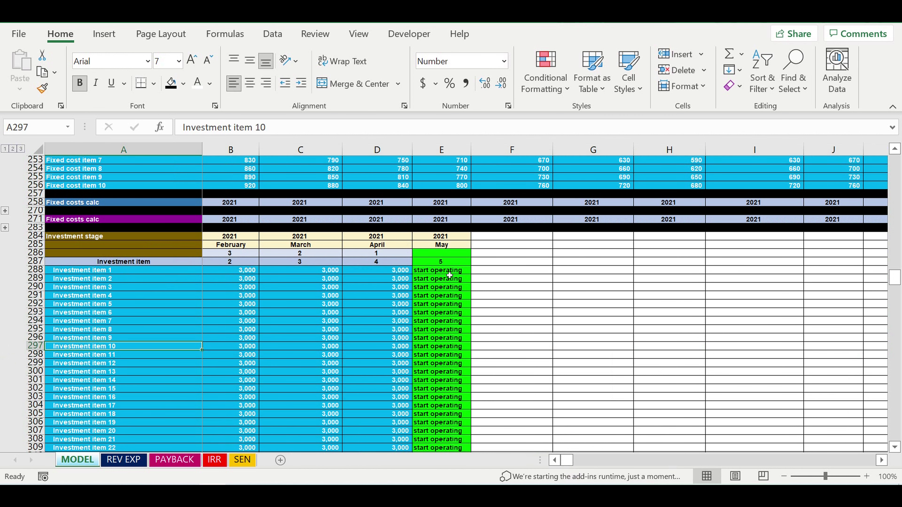
left_click_drag(451, 240, 450, 414)
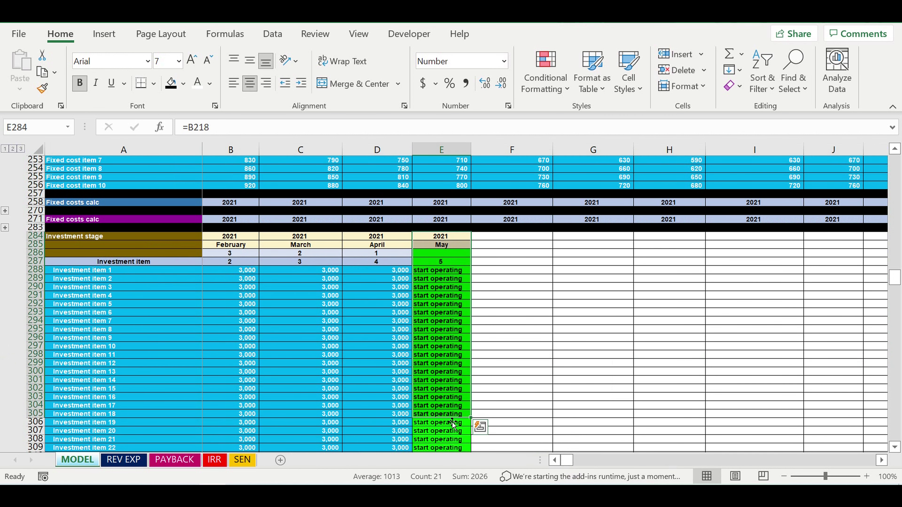
- Examine the February to April investment months and the amounts entered for each investment item
left_click_drag(396, 274, 248, 405)
left_click_drag(68, 274, 94, 407)
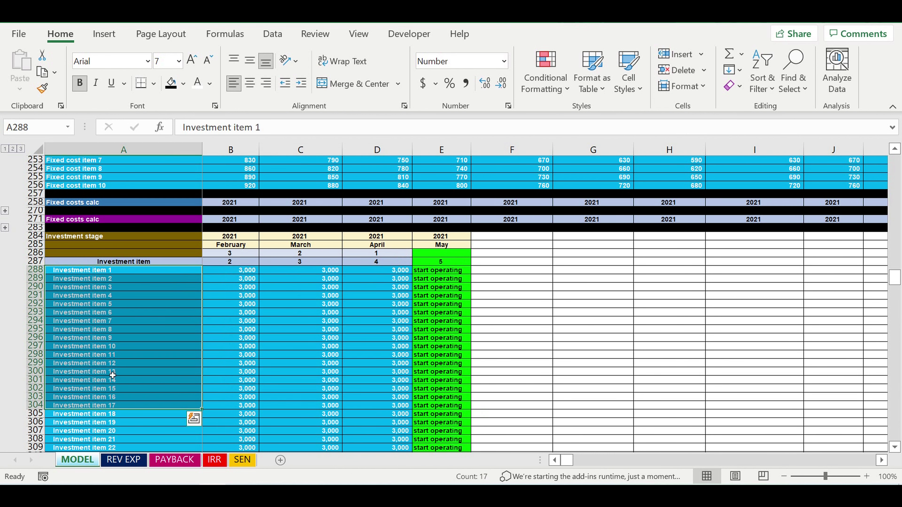
left_click_drag(245, 273, 370, 431)
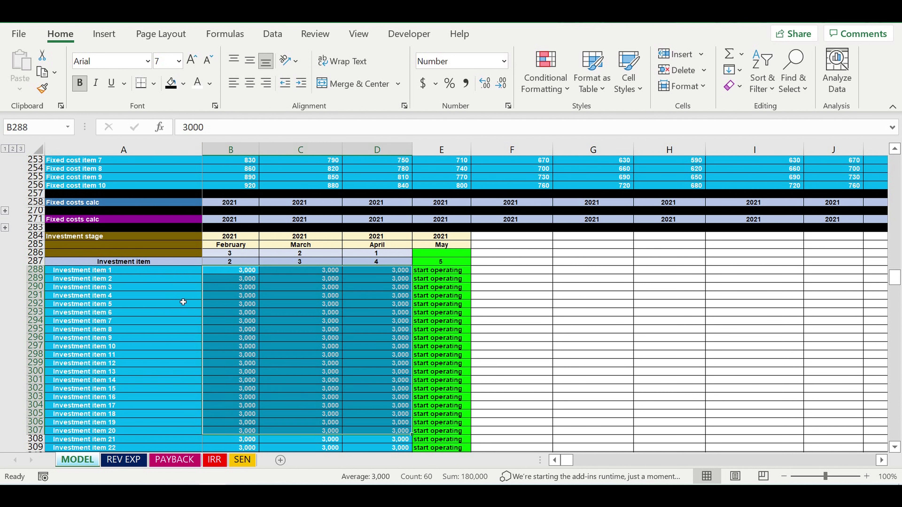
left_click_drag(228, 236, 397, 247)
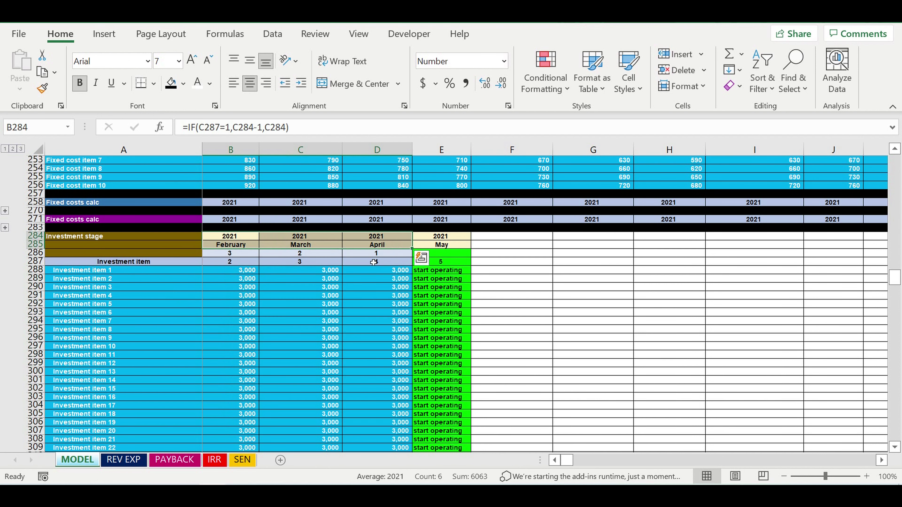
left_click_drag(103, 273, 103, 422)
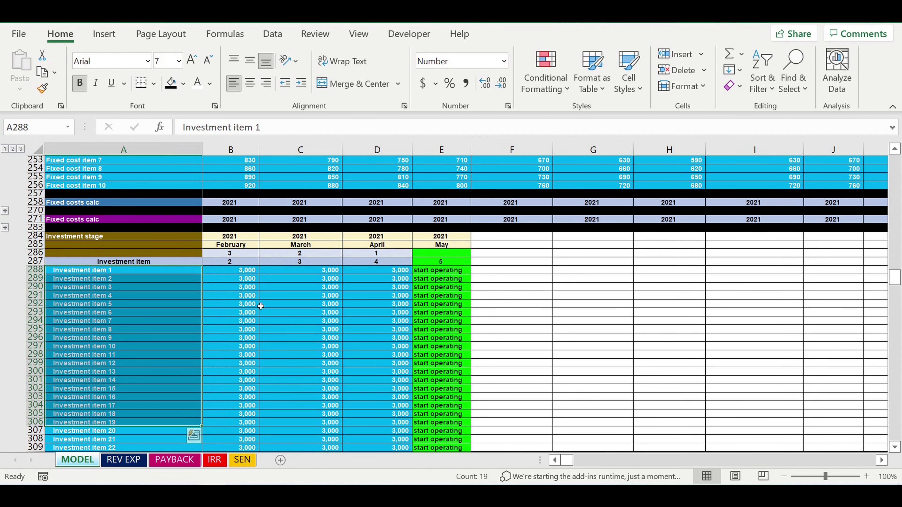
left_click_drag(235, 274, 359, 440)
- Review the Loan parameters: year, month, amount, interest rate, term and both grace periods
scroll(352, 370, "down", 3)
scroll(353, 370, "down", 10)
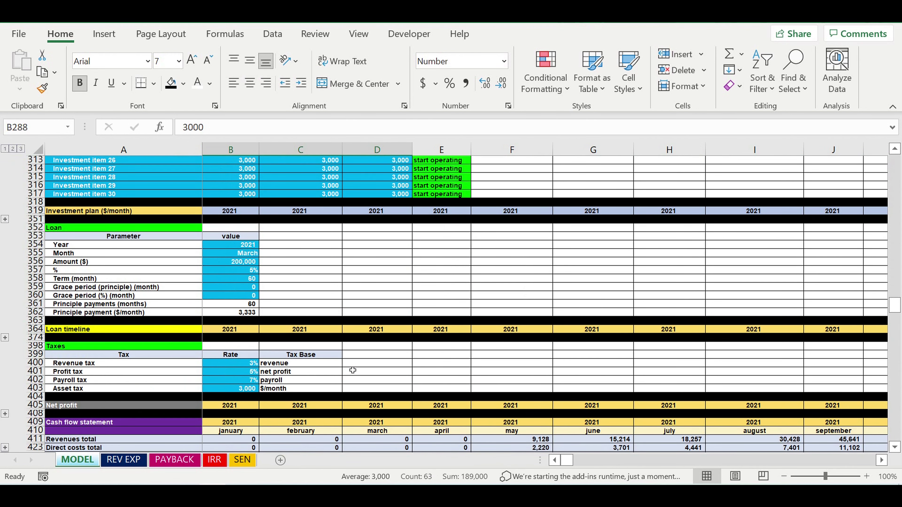
left_click(333, 305)
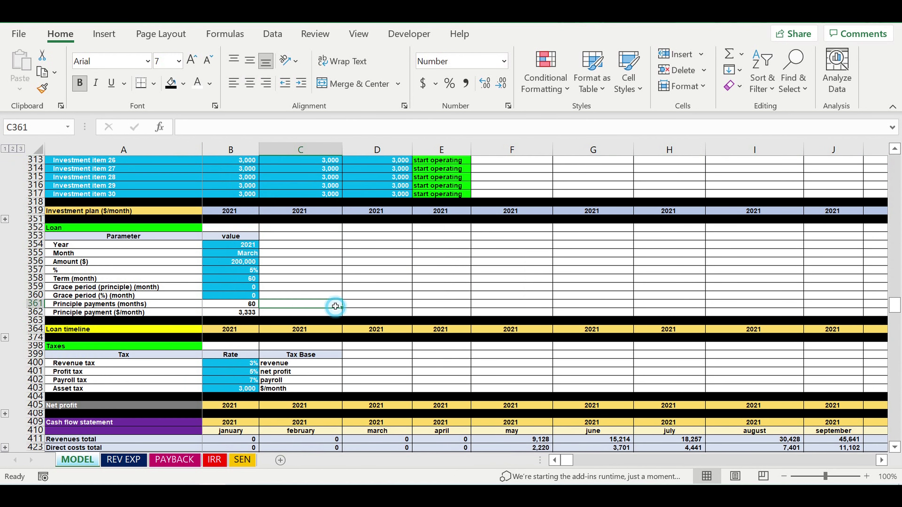
left_click(231, 248)
left_click_drag(228, 265, 235, 294)
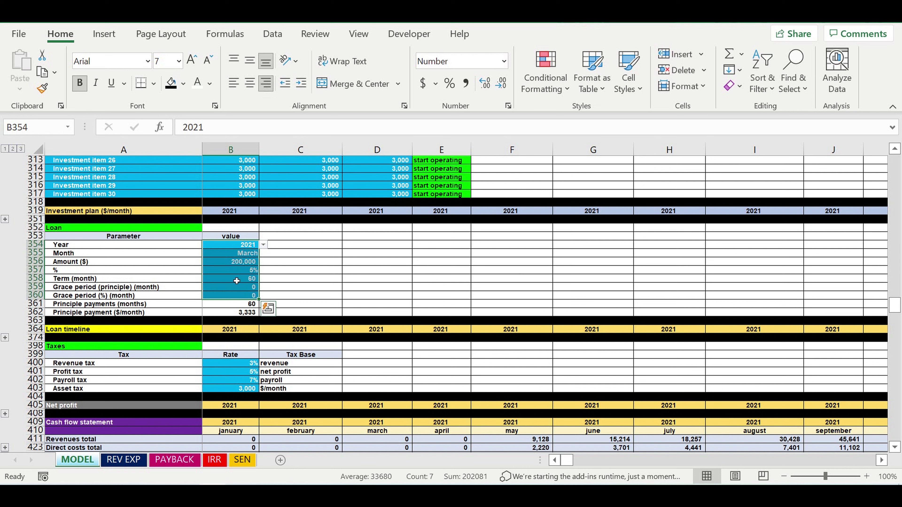
left_click(232, 248)
left_click(231, 254)
left_click(228, 265)
left_click(236, 273)
left_click(233, 281)
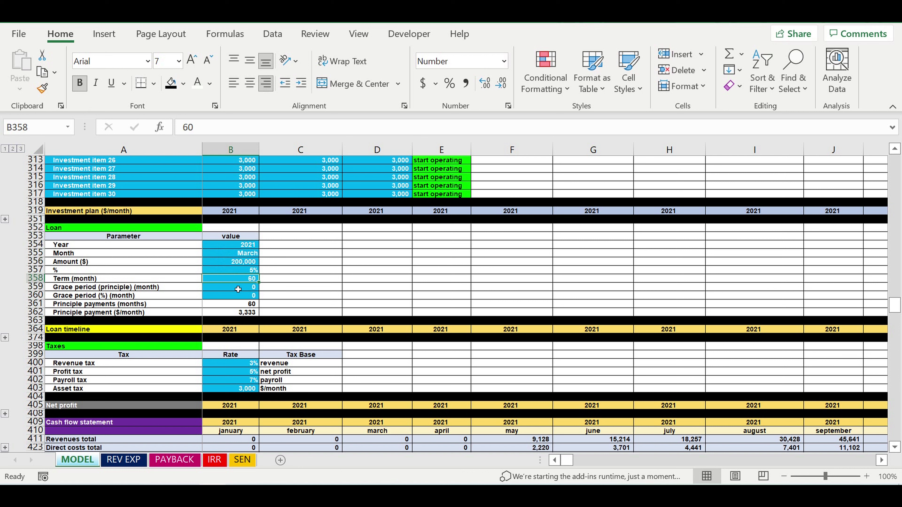
left_click_drag(235, 289, 247, 298)
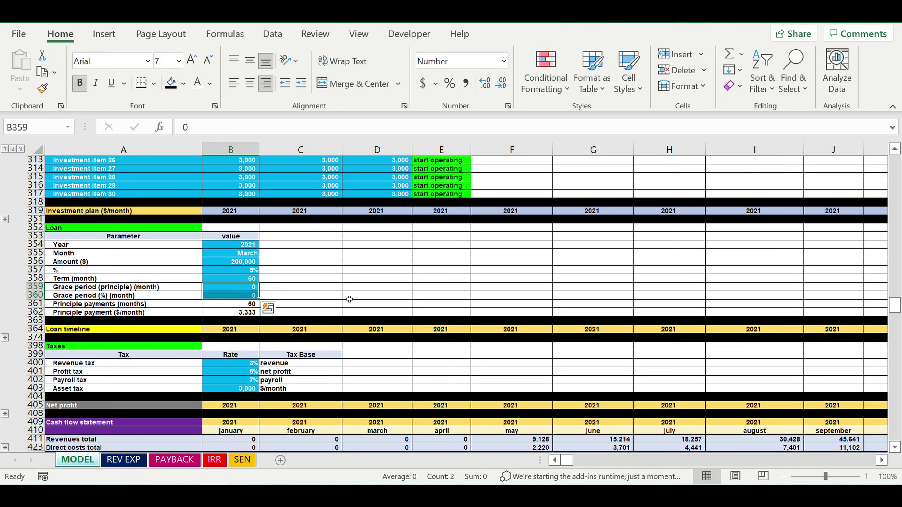
- Review the rates for revenue, profit and payroll tax and the monthly asset tax in the Taxes section
scroll(350, 299, "down", 3)
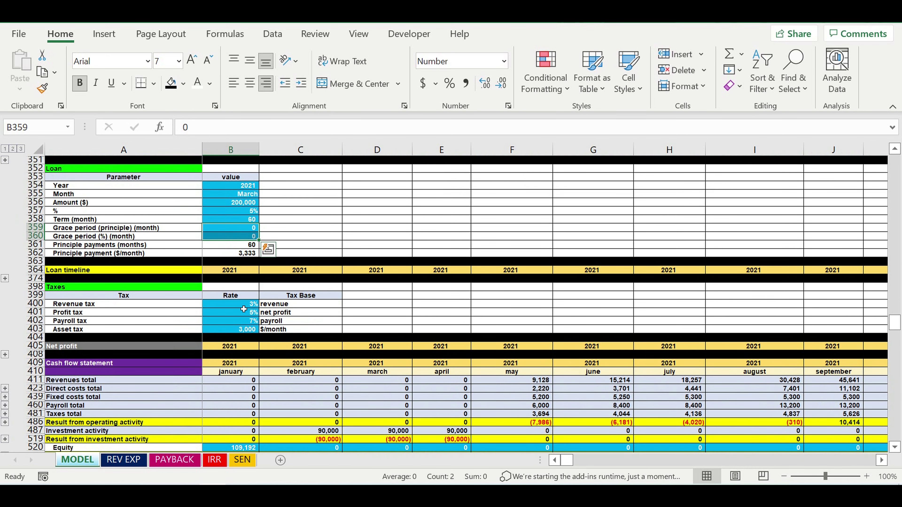
left_click(244, 308)
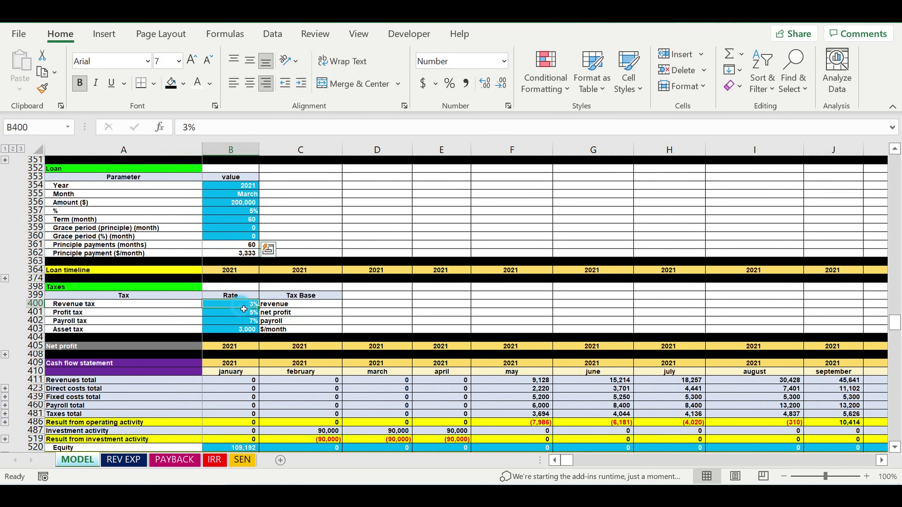
left_click_drag(244, 309, 249, 331)
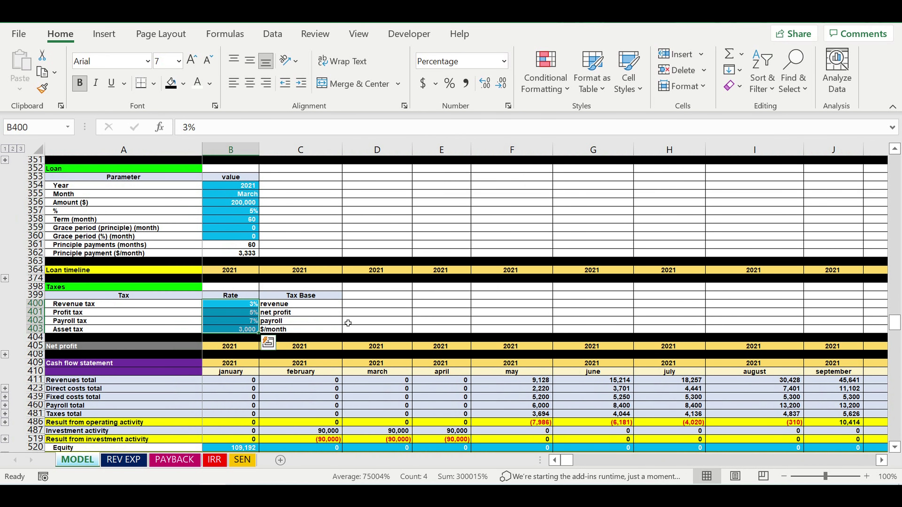
left_click(237, 330)
- Look over the rows of the Cash flow statement from its header to the cash balance at the beginning of the period
scroll(389, 321, "down", 5)
scroll(389, 322, "down", 2)
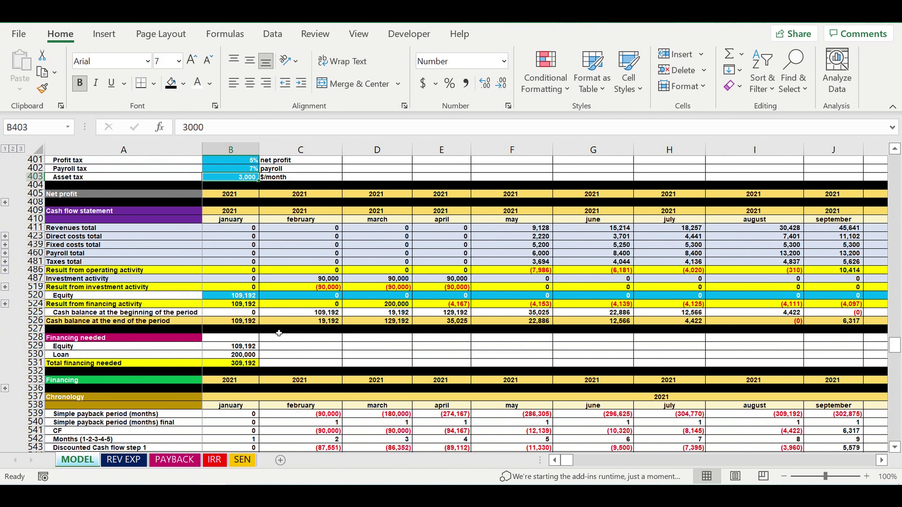
left_click_drag(38, 212, 80, 315)
left_click(441, 312)
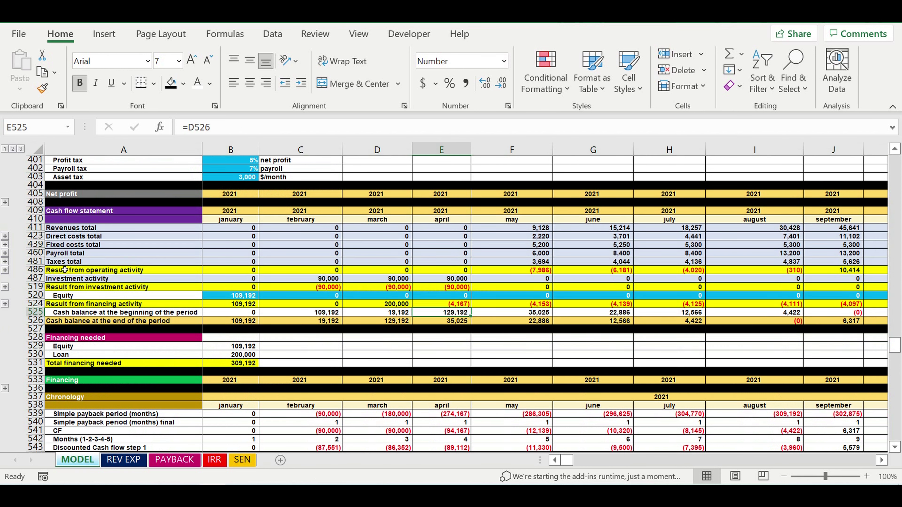
- Examine the Result from operating activity row, including February to July 2023, and the Result from financing activity row
left_click(34, 270)
left_click_drag(567, 459, 580, 463)
scroll(613, 283, "right", 3)
left_click_drag(585, 271, 814, 273)
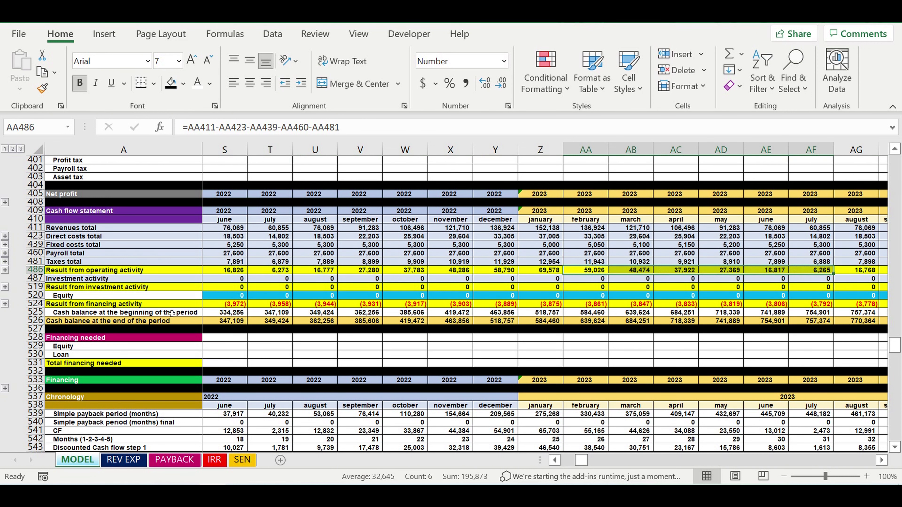
left_click(34, 304)
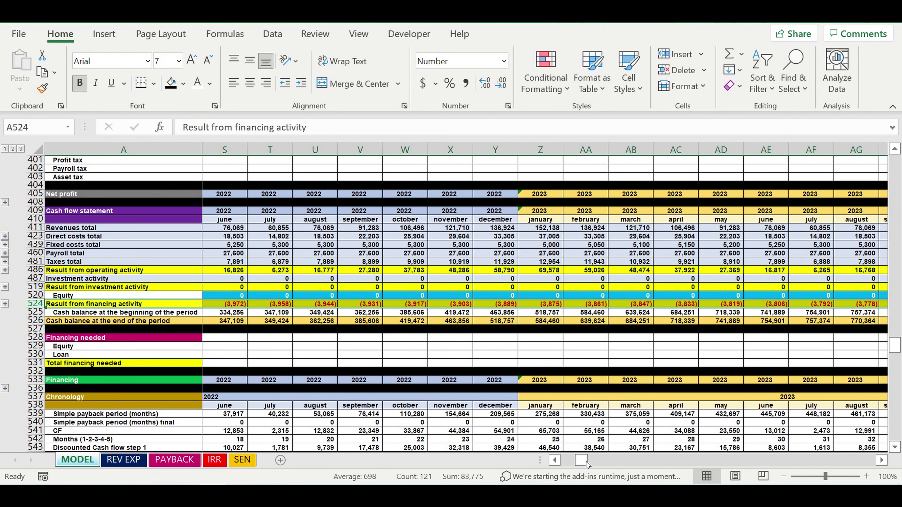
left_click_drag(585, 463, 568, 461)
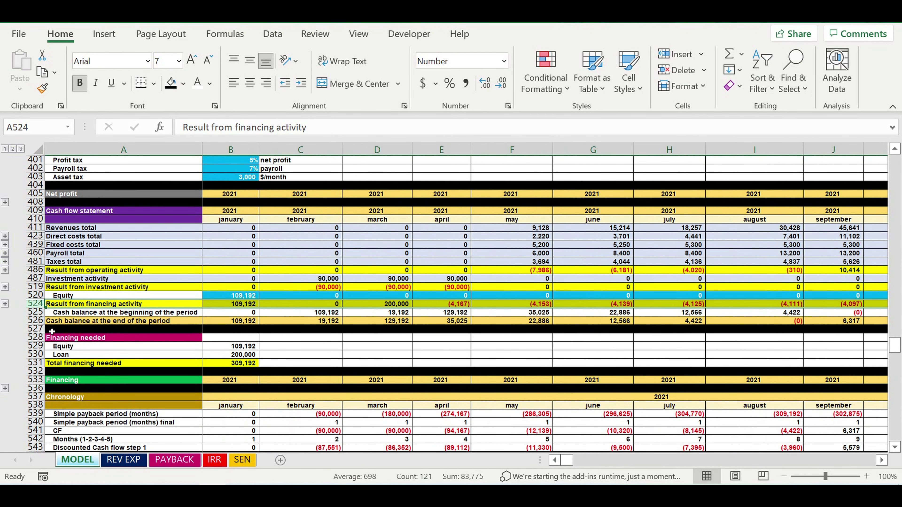
- Examine the Cash balance at the end of the period row, including September to December 2023
left_click(86, 322)
left_click_drag(529, 326, 820, 325)
left_click(729, 338)
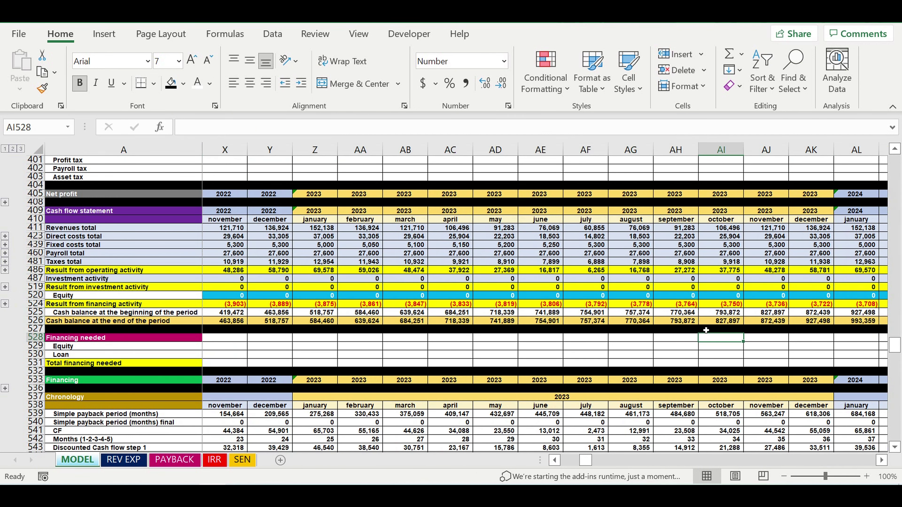
left_click(694, 323)
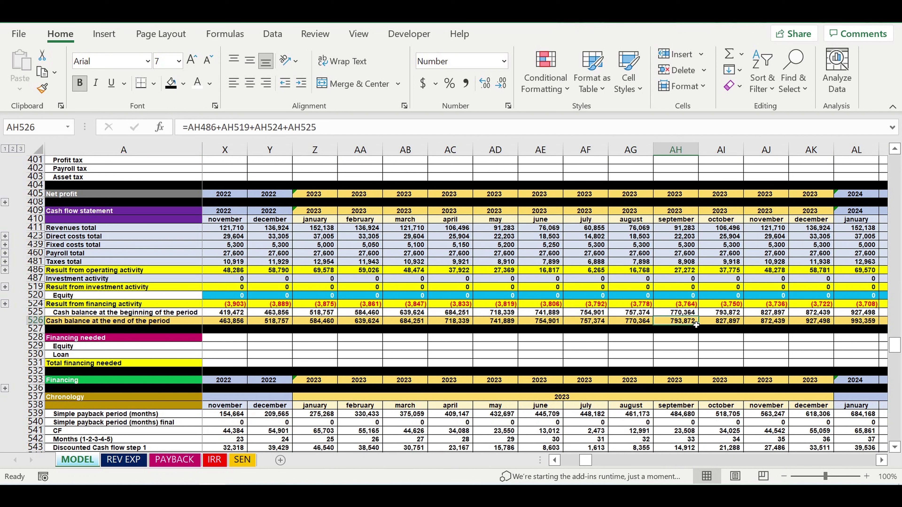
left_click(732, 323)
left_click(767, 322)
left_click(813, 322)
left_click(811, 338)
- Review the Financing needed section, with its equity, loan and total rows, and the payback rows under Chronology
left_click_drag(590, 460, 514, 466)
scroll(285, 352, "down", 1)
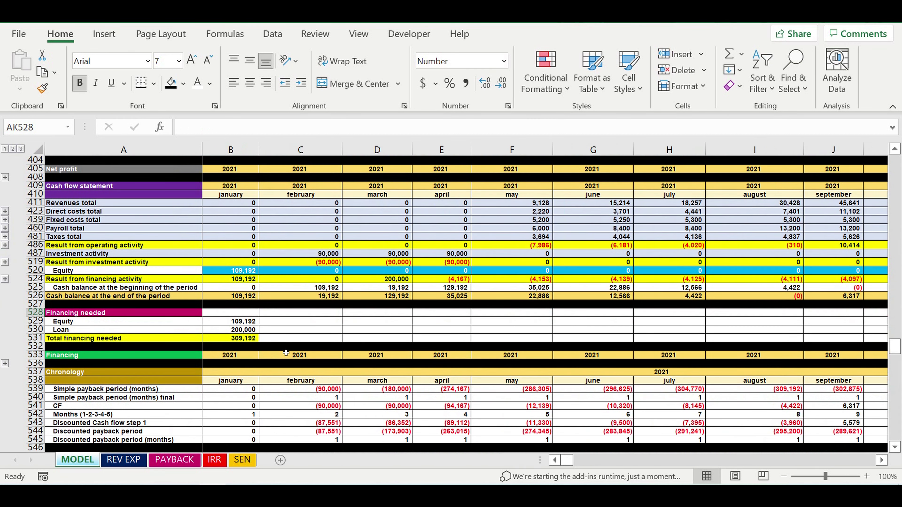
scroll(285, 353, "down", 3)
scroll(287, 355, "down", 2)
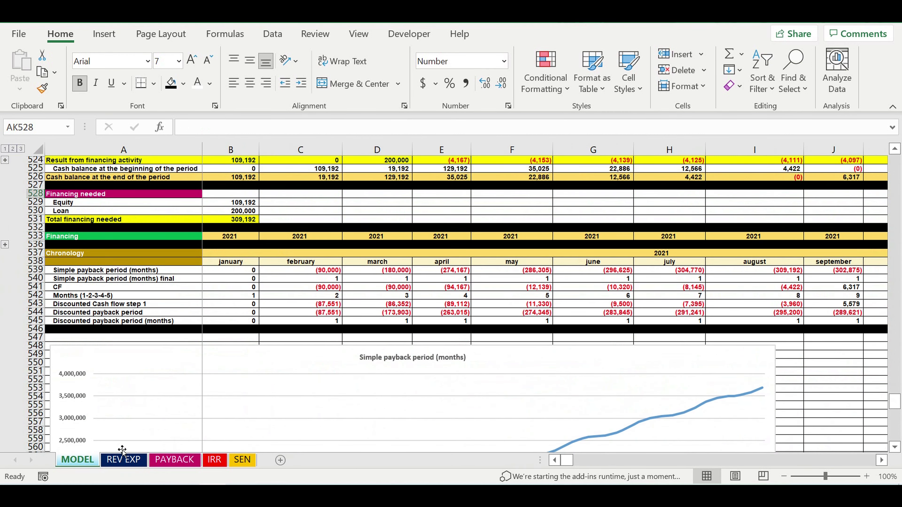
- Examine the Revenues row in the REV EXP sheet and the January 2022 formulas for revenues, expenses, profit and profitability
left_click(123, 459)
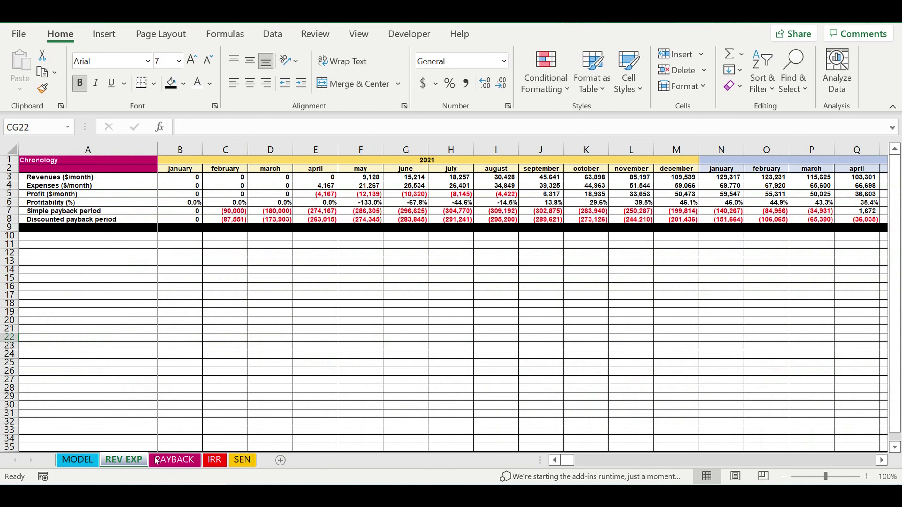
left_click(233, 330)
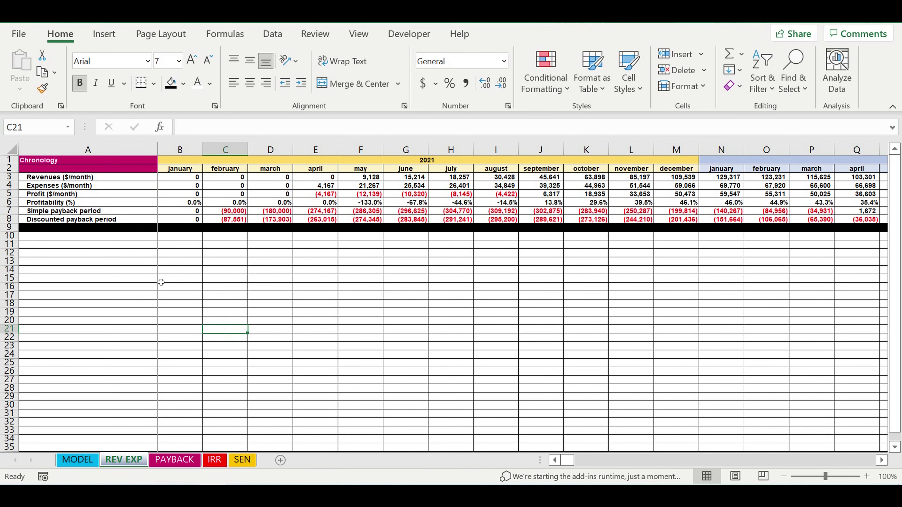
left_click(18, 177)
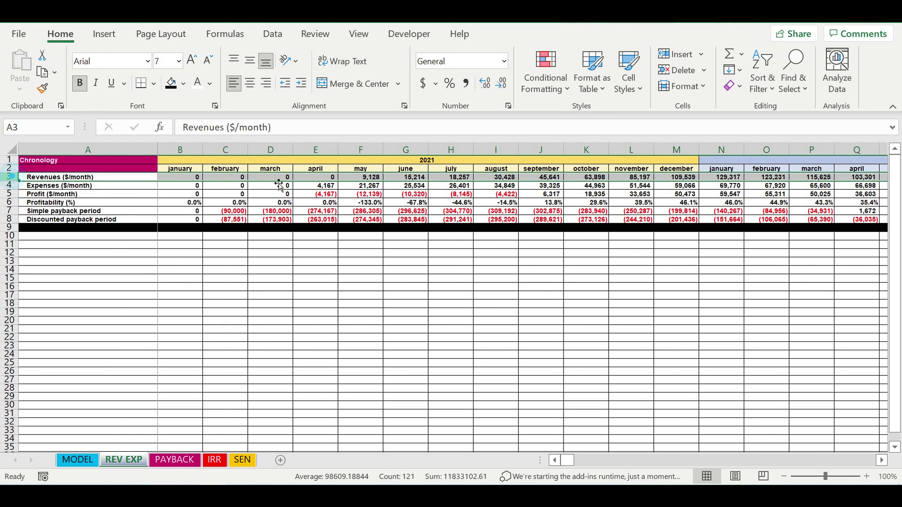
left_click(735, 180)
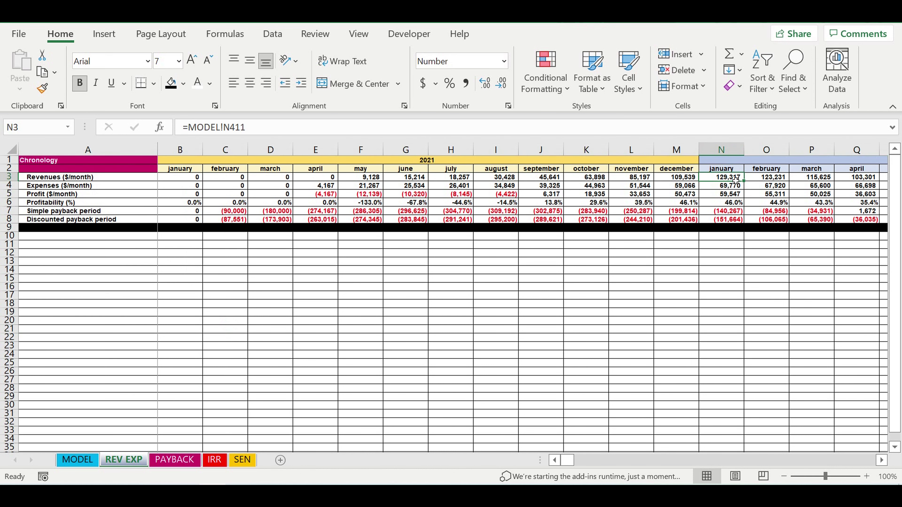
key("Down")
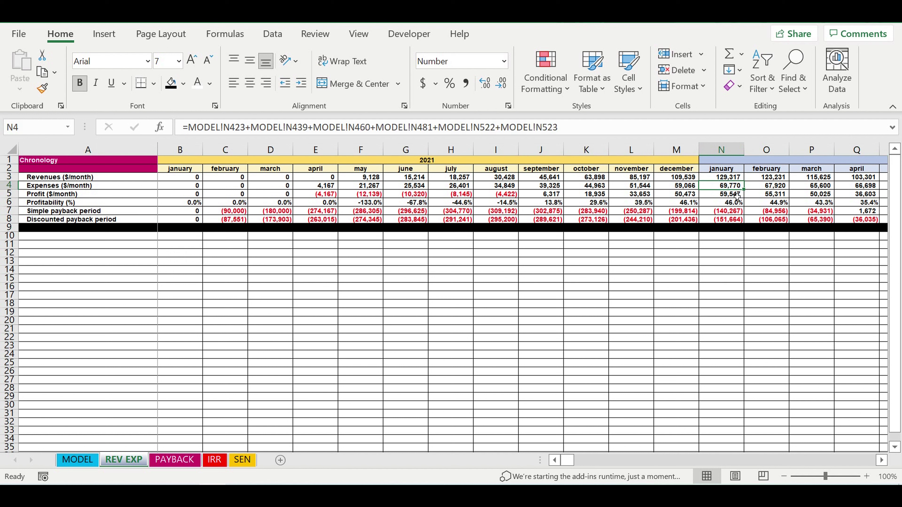
left_click(730, 197)
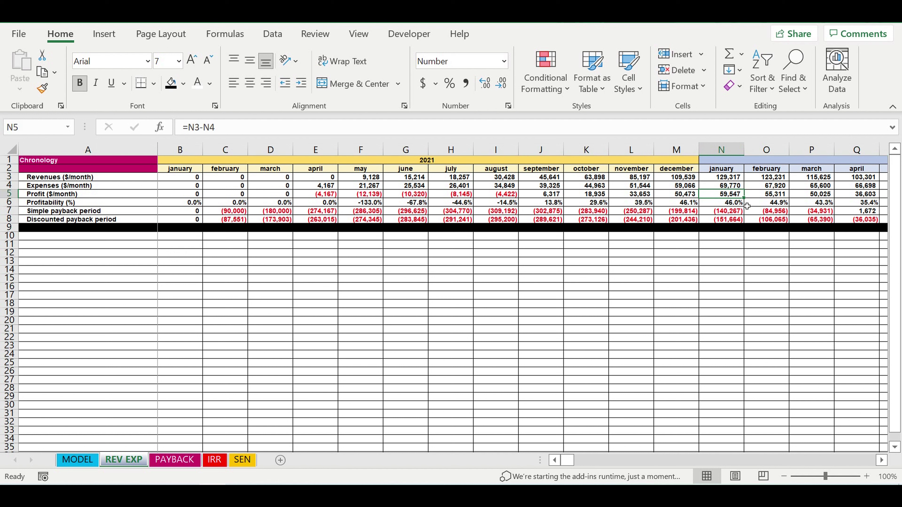
left_click(736, 205)
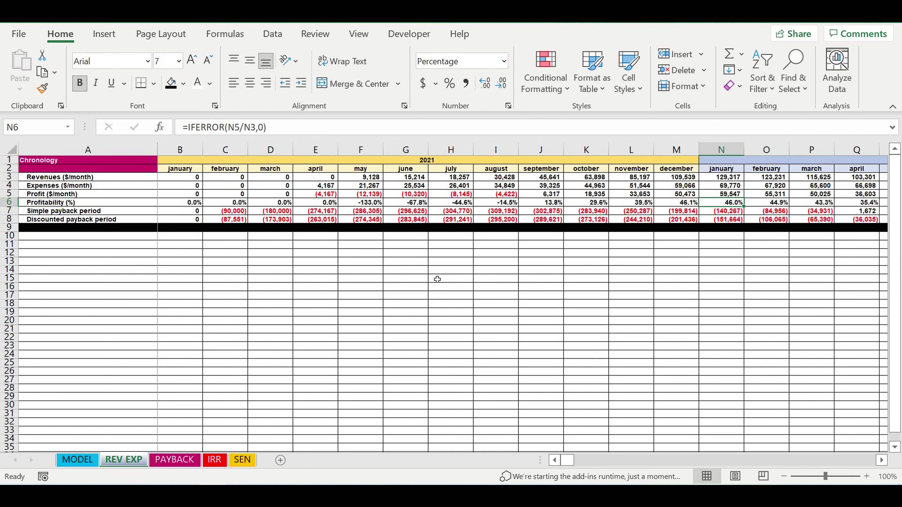
- View the simple and discounted payback chart in the PAYBACK sheet and the salaries of Positions 1 to 10 in the MODEL sheet
left_click(173, 460)
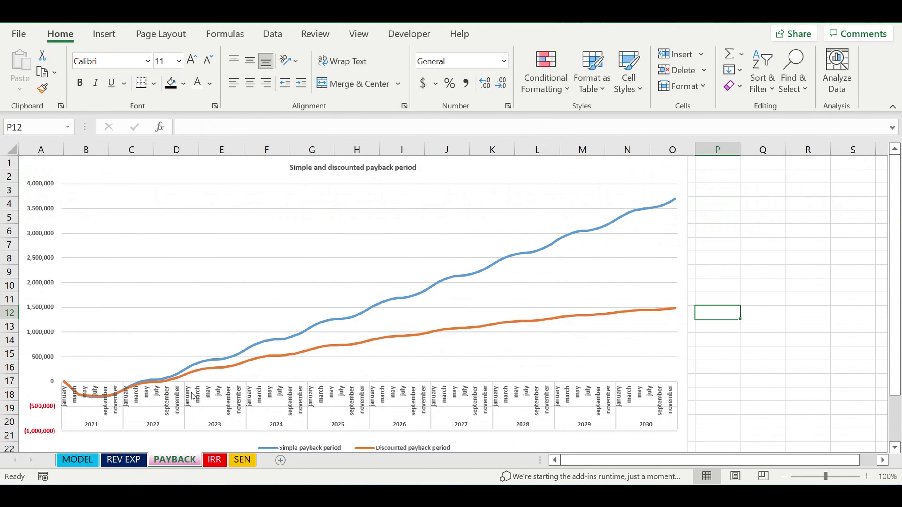
scroll(331, 351, "down", 2)
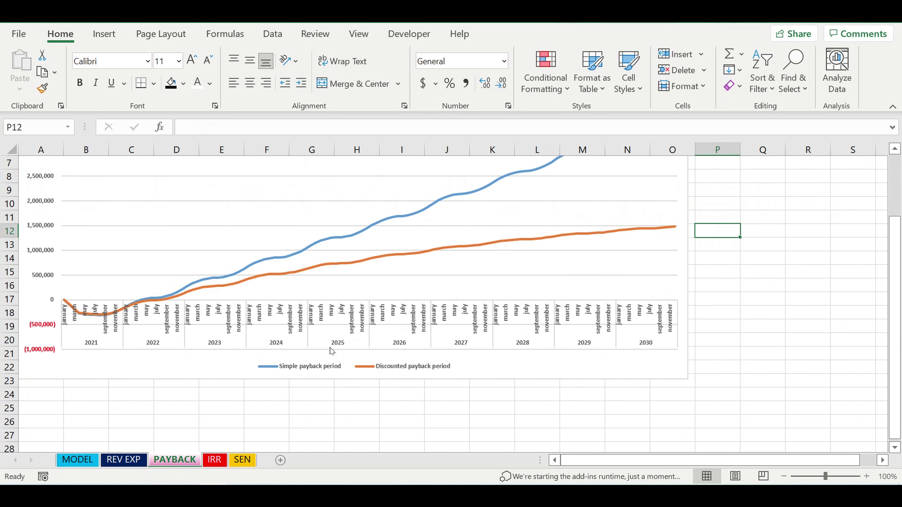
left_click(77, 460)
left_click_drag(890, 400, 899, 210)
scroll(320, 373, "down", 3)
left_click_drag(239, 308, 244, 380)
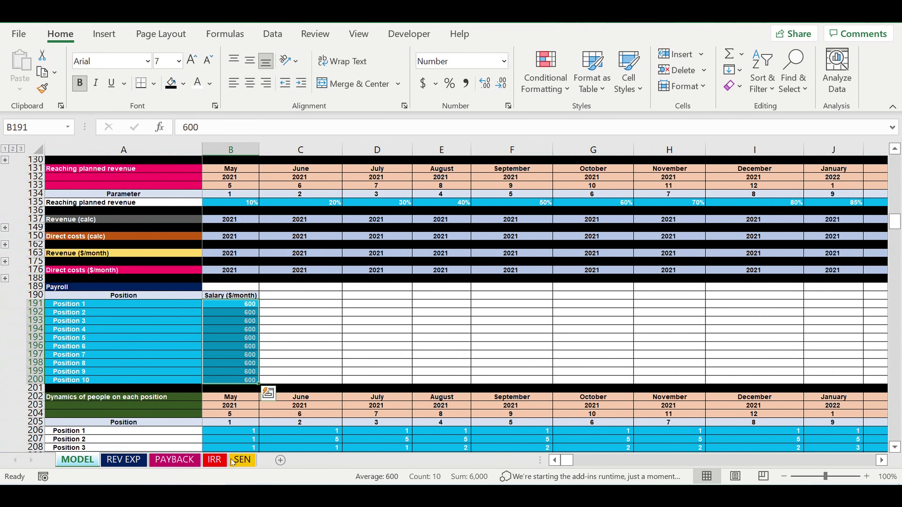
left_click(169, 462)
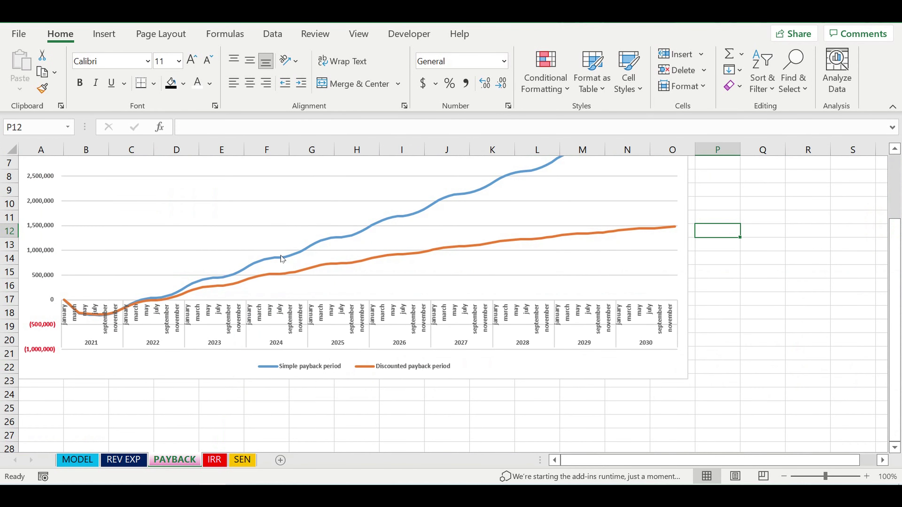
scroll(347, 284, "up", 2)
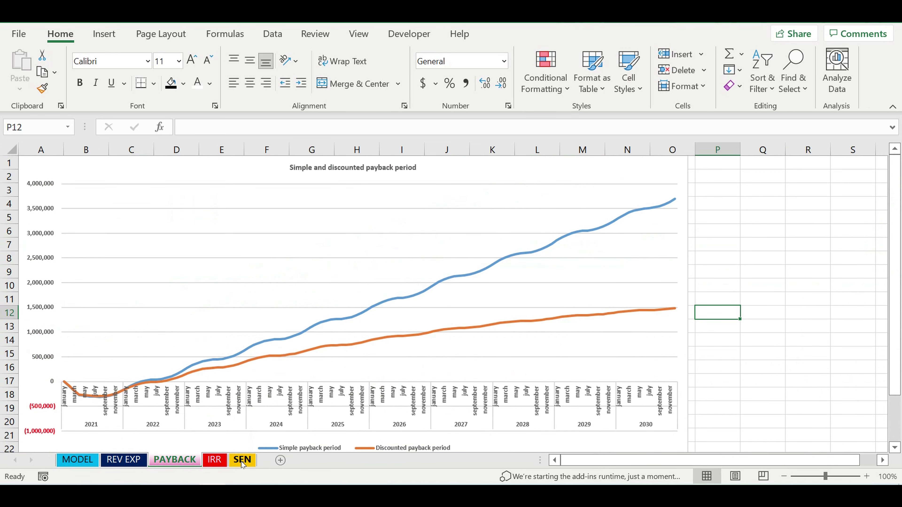
- Review the Financial efficiency values in the SEN sheet, from simple payback period to total financing needed, including the Profitability Index
left_click(245, 460)
left_click_drag(202, 181, 197, 231)
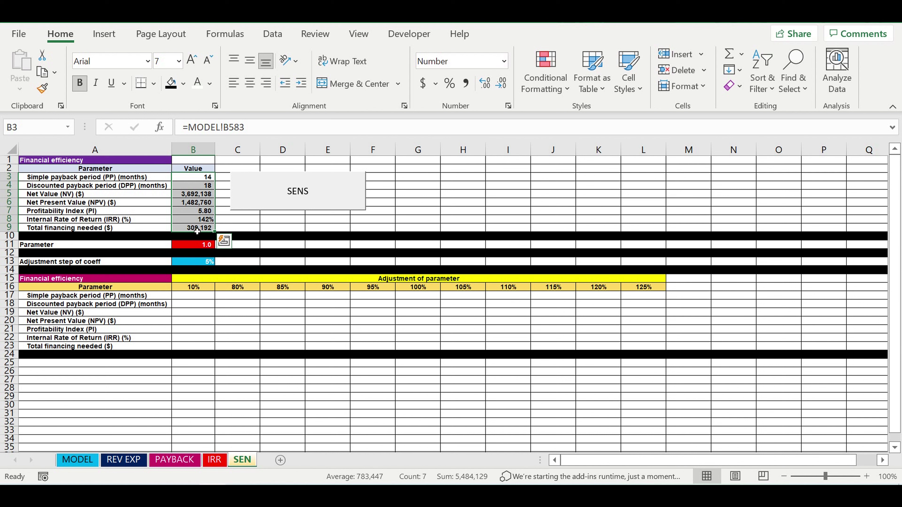
left_click(77, 460)
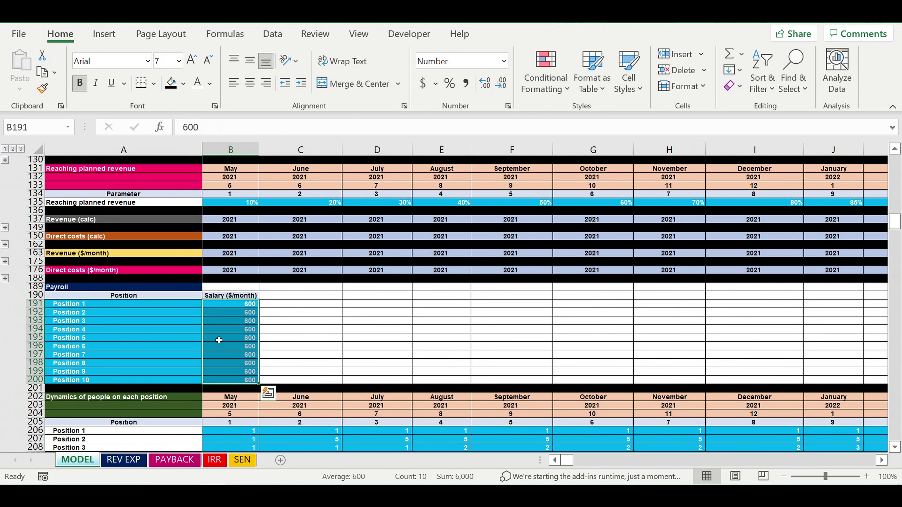
left_click(174, 460)
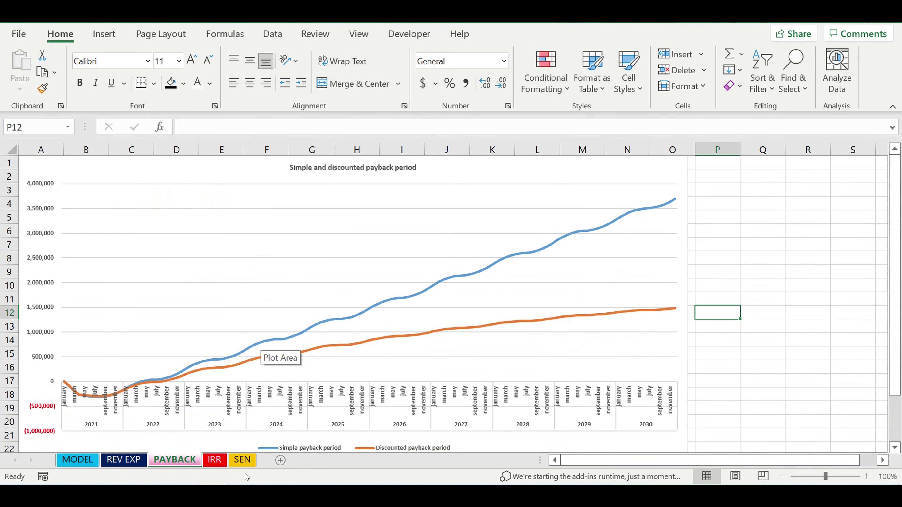
left_click(242, 461)
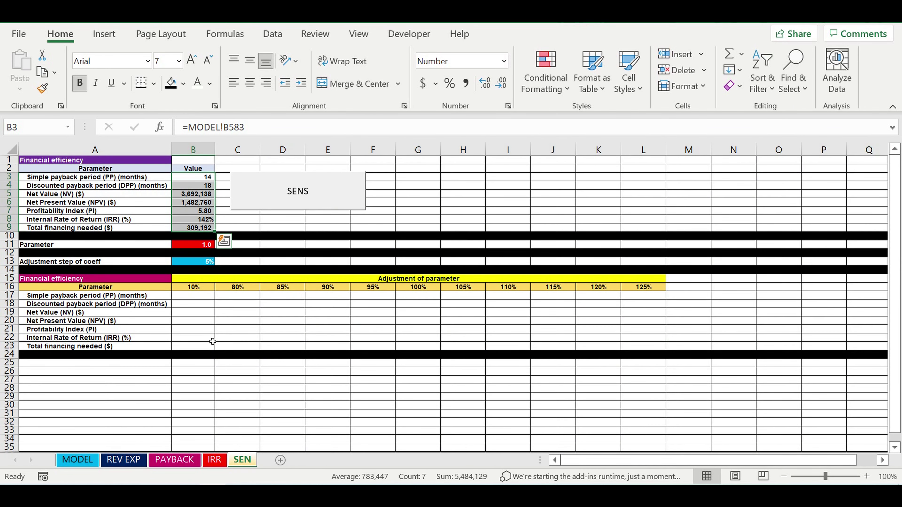
left_click(197, 214)
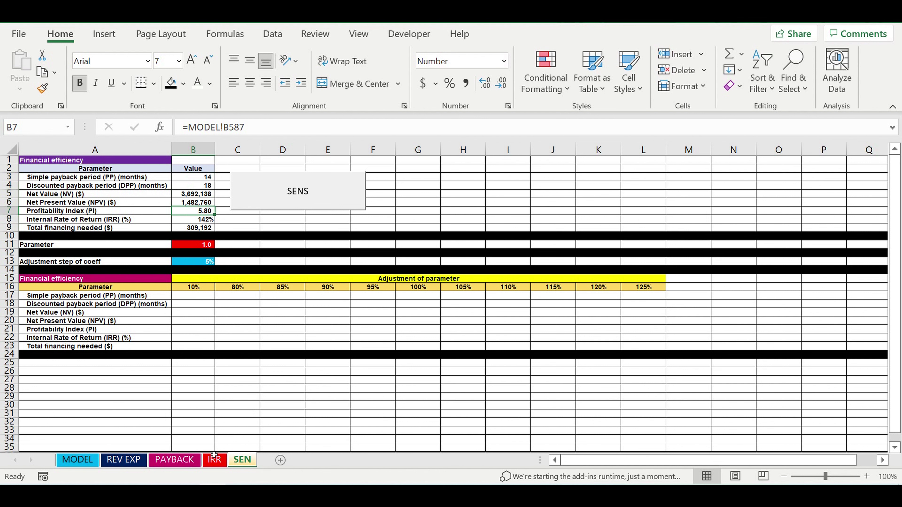
- Inspect the discount rate and the step of changing discount rate in the IRR sheet
left_click(168, 460)
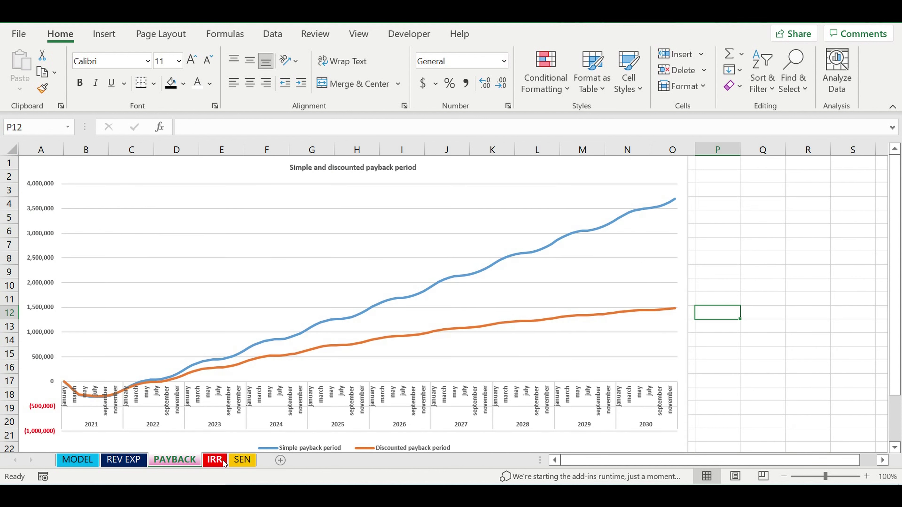
left_click(215, 461)
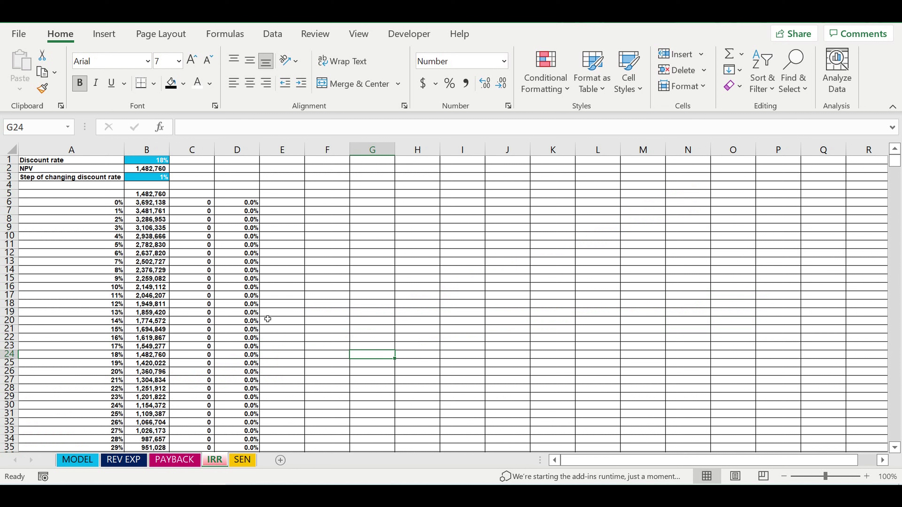
left_click(147, 163)
left_click(149, 178)
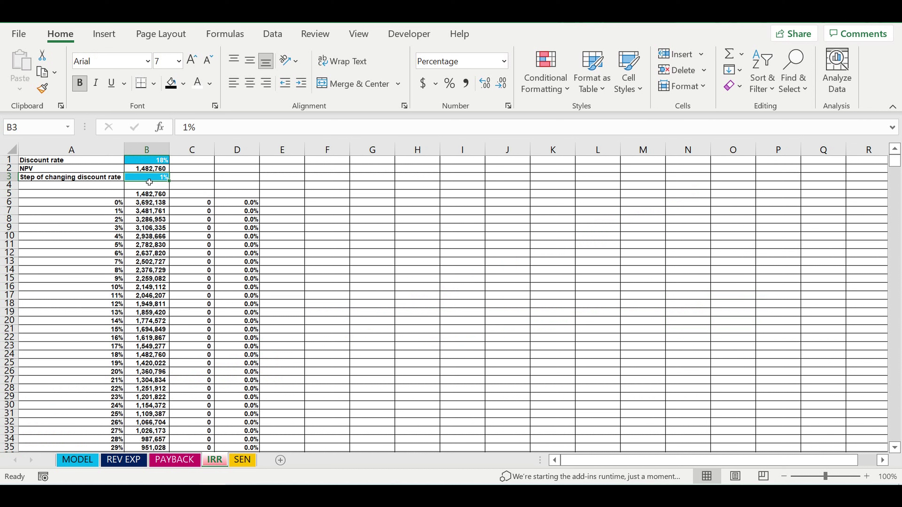
- Examine the Internal Rate of Return in the SEN sheet and the empty Adjustment of parameter table for the sensitivity analysis
left_click(242, 461)
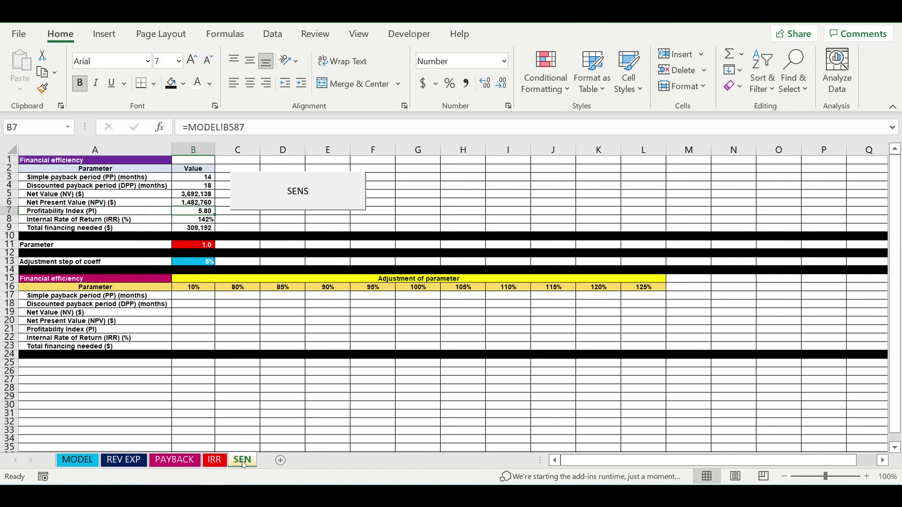
left_click(258, 355)
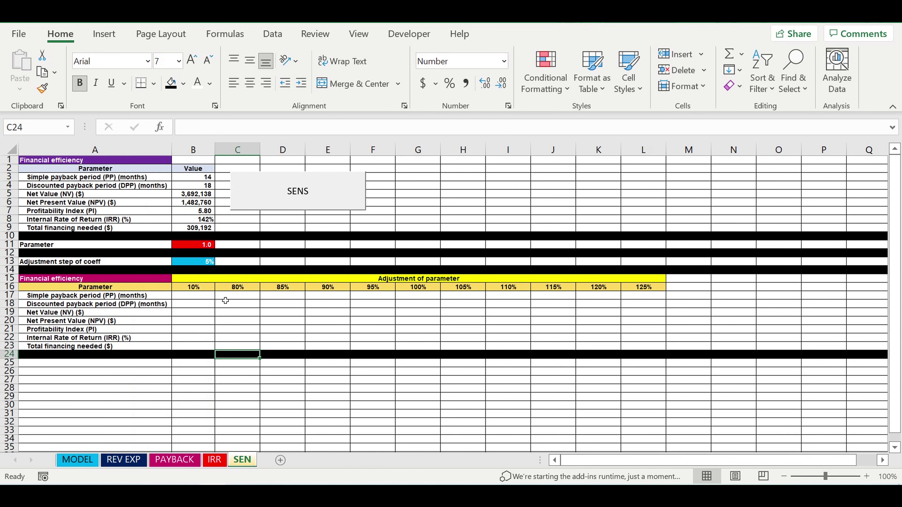
left_click(191, 222)
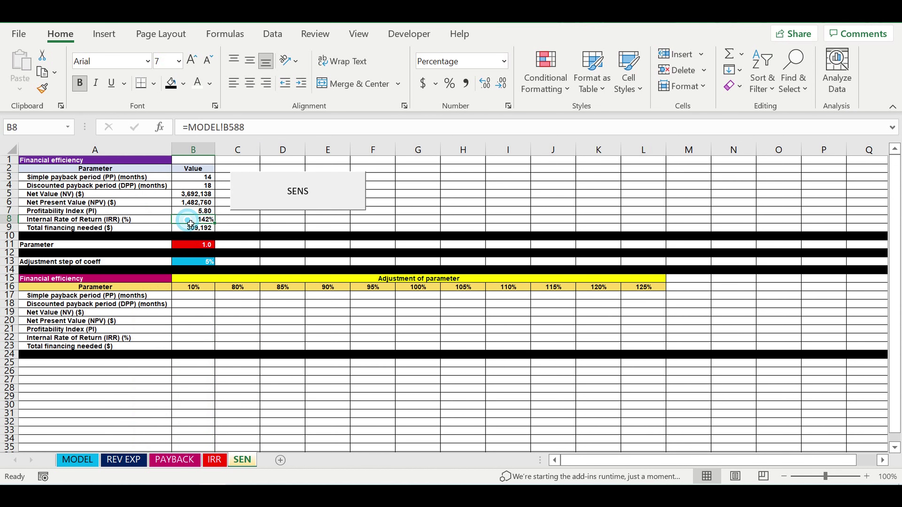
left_click(224, 281)
left_click(229, 314)
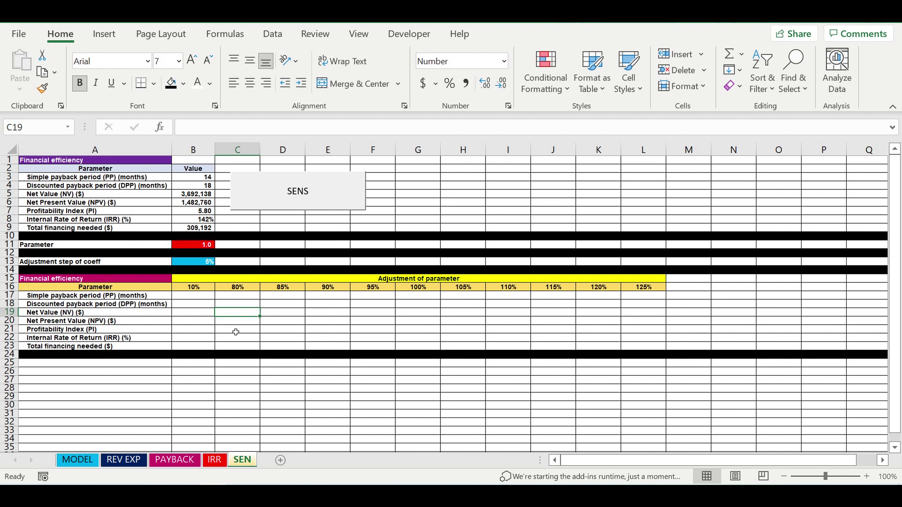
left_click(194, 297)
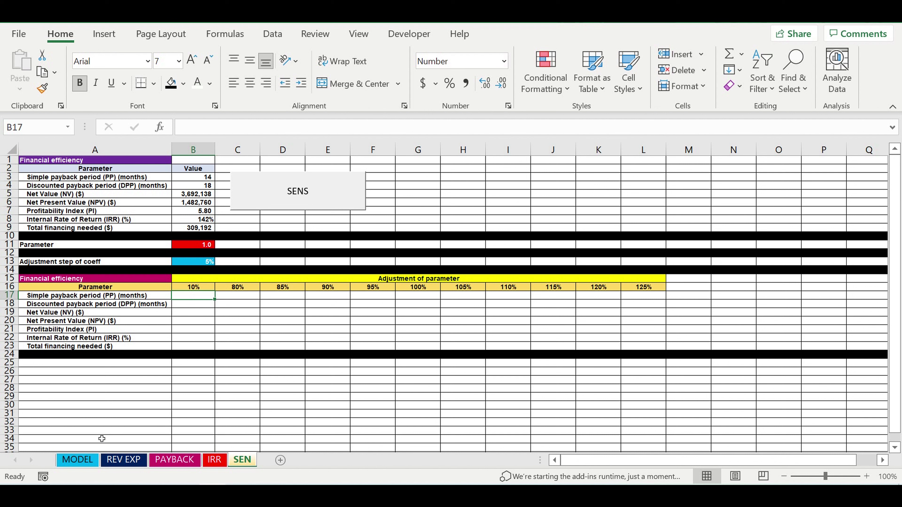
- Remove the SEN!B11 multiplier from the Check ($) formula of Customer type 10 in the MODEL sheet, leaving =200
left_click(84, 460)
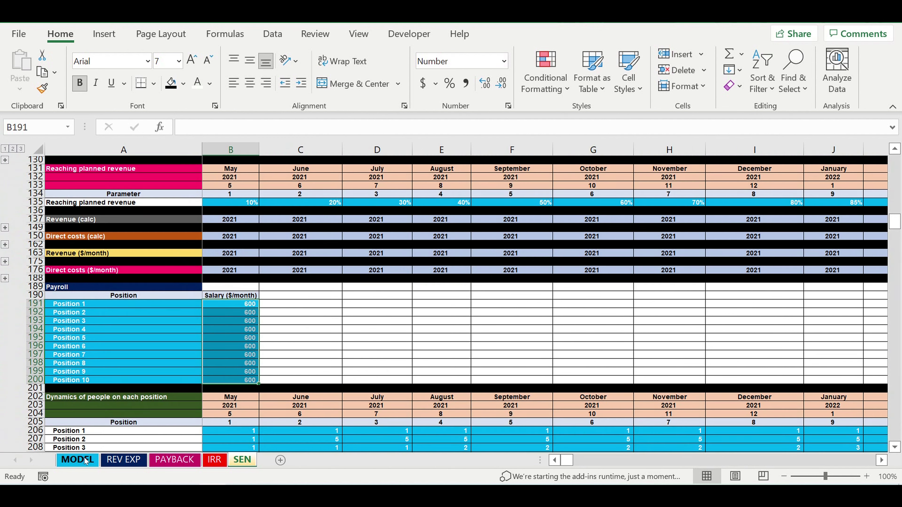
left_click(359, 345)
scroll(379, 346, "up", 10)
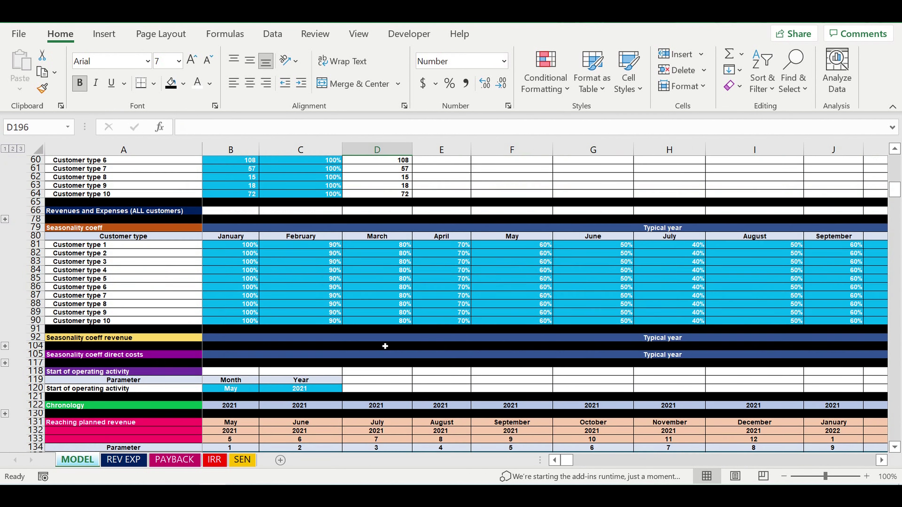
scroll(385, 346, "up", 12)
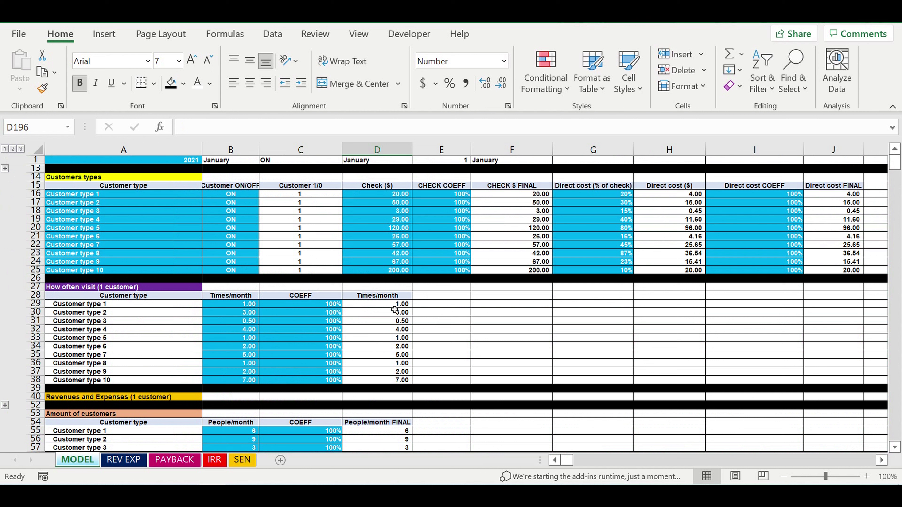
left_click(382, 271)
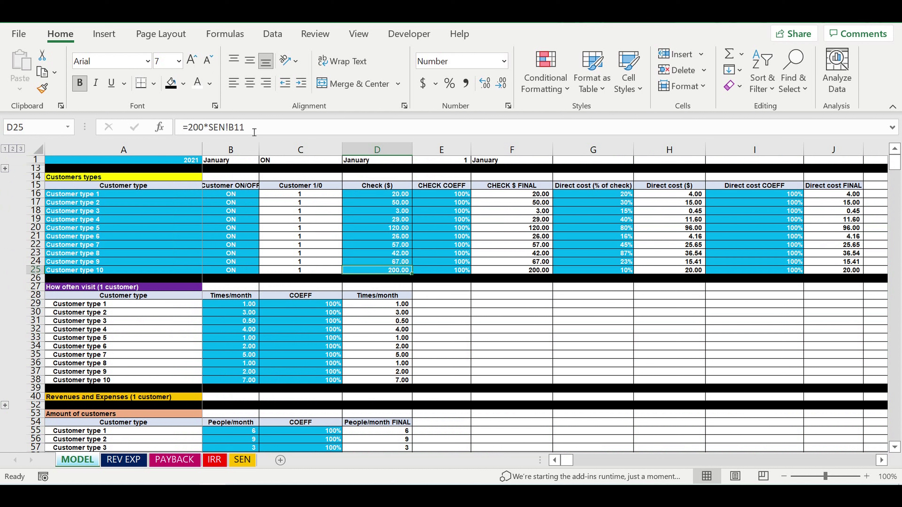
left_click_drag(253, 127, 204, 127)
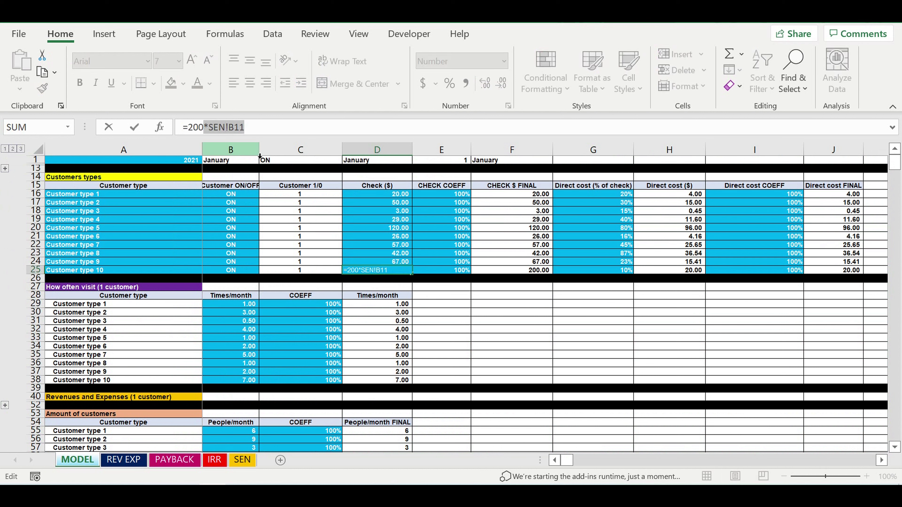
key("BackSpace")
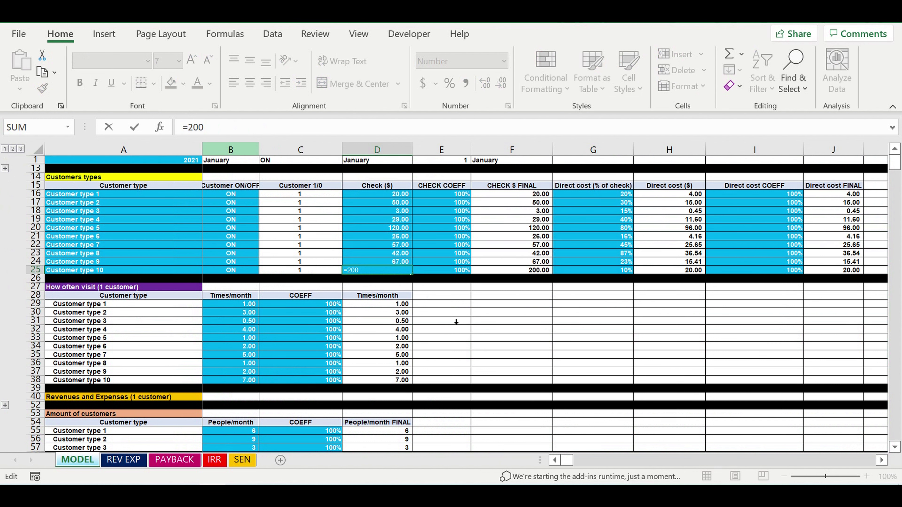
left_click(454, 315)
- Multiply the Check ($) value of Customer type 10 by the SEN parameter, making the formula =200*SEN!B11
left_click(383, 271)
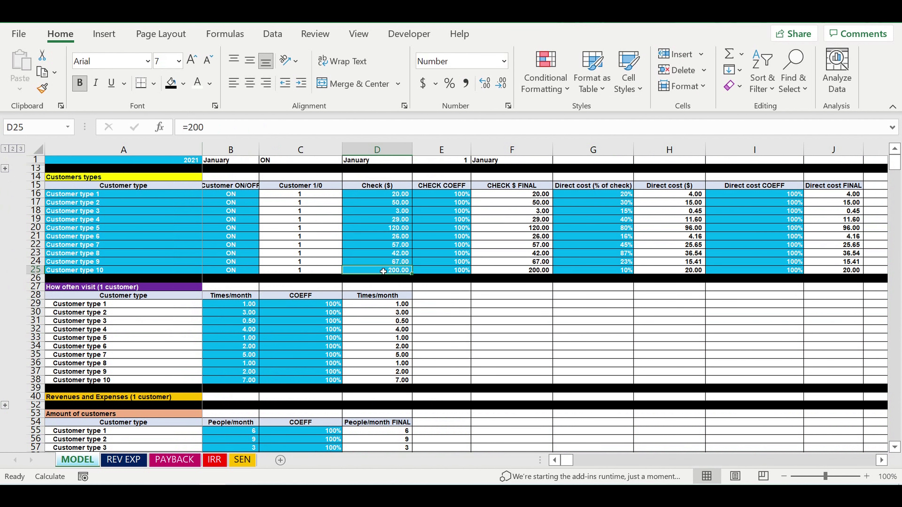
left_click(221, 131)
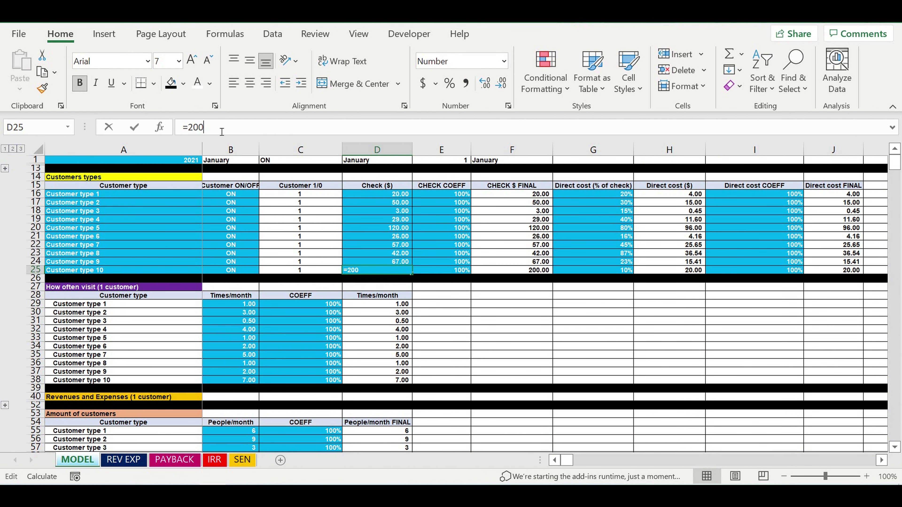
type("*")
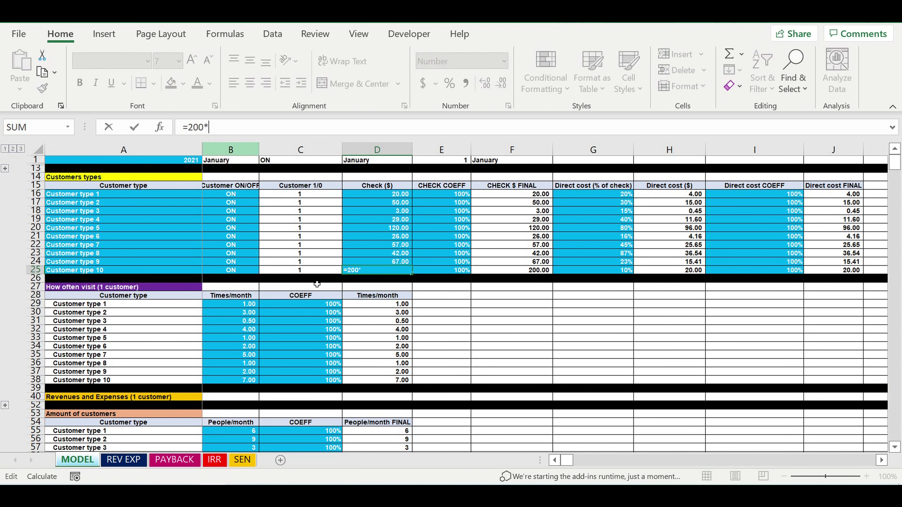
left_click(242, 460)
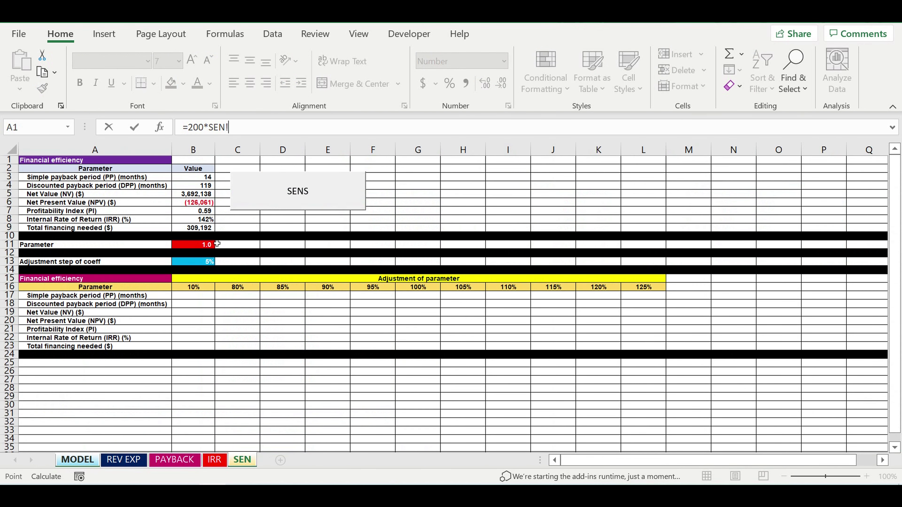
left_click(196, 248)
key("Return")
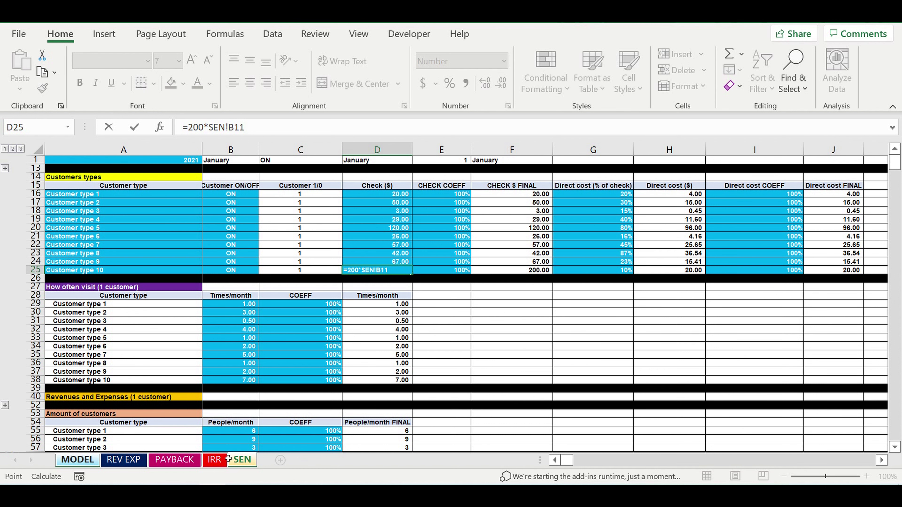
key("Return")
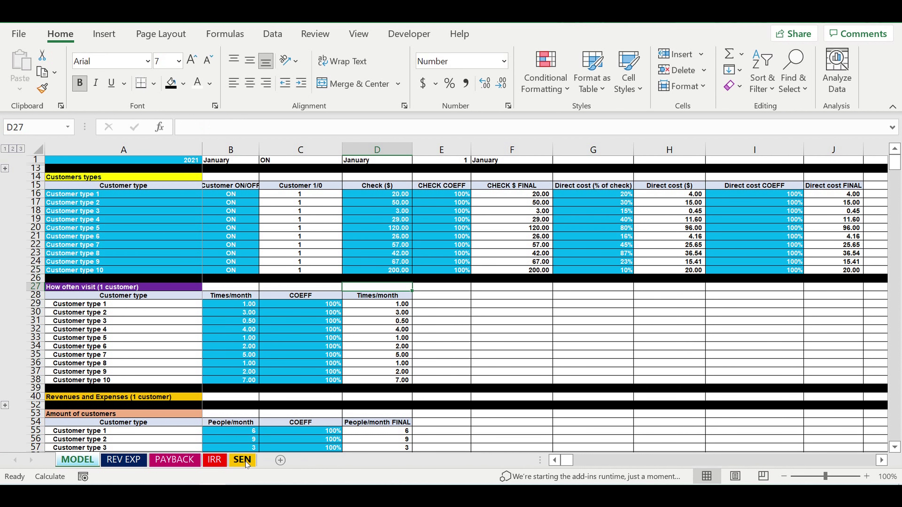
- Run the SENS sensitivity analysis in the SEN sheet to fill the Adjustment of parameter table for the Customer type 10 check
left_click(246, 460)
left_click(272, 338)
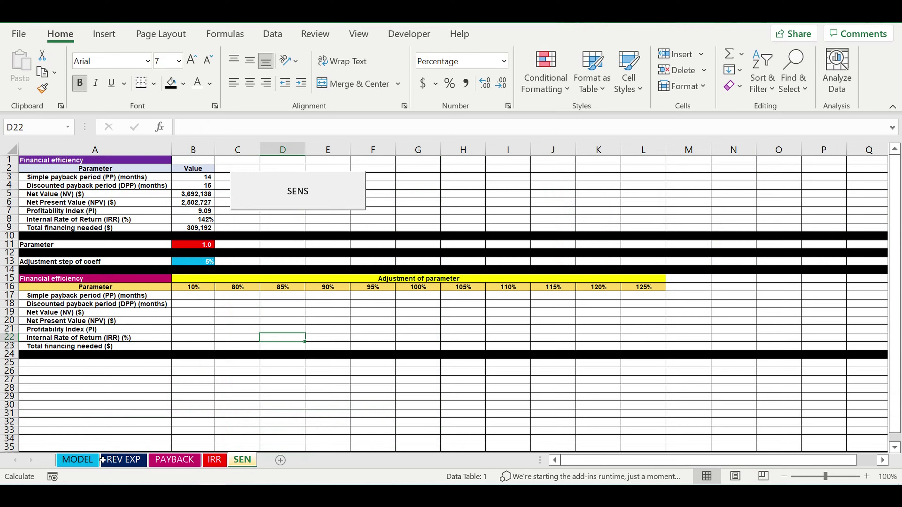
left_click(77, 460)
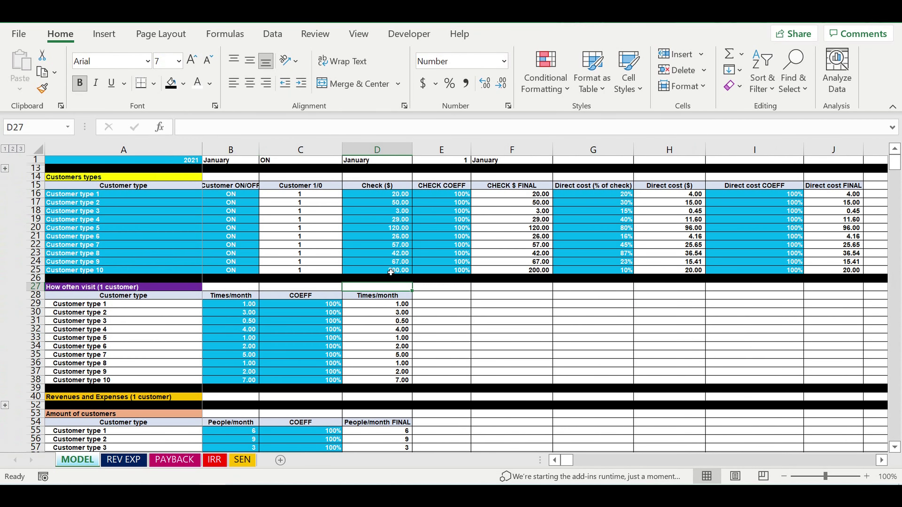
left_click(249, 461)
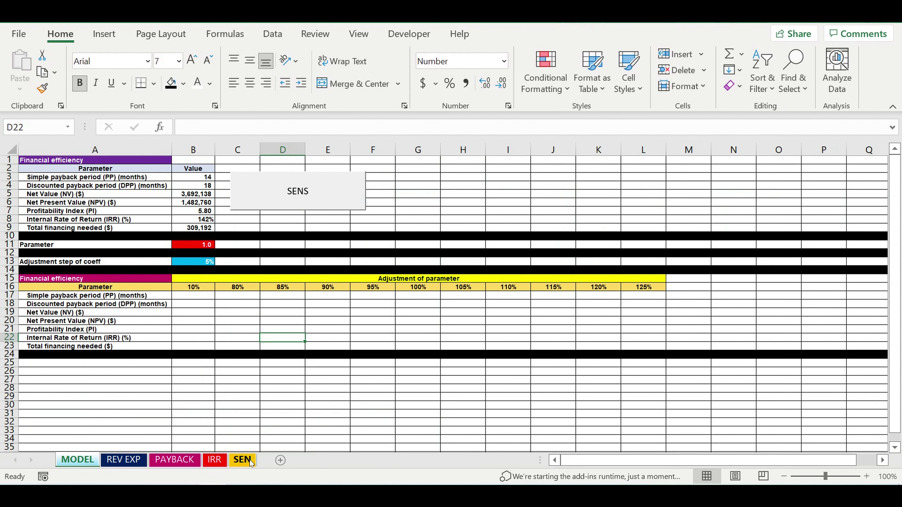
left_click(292, 329)
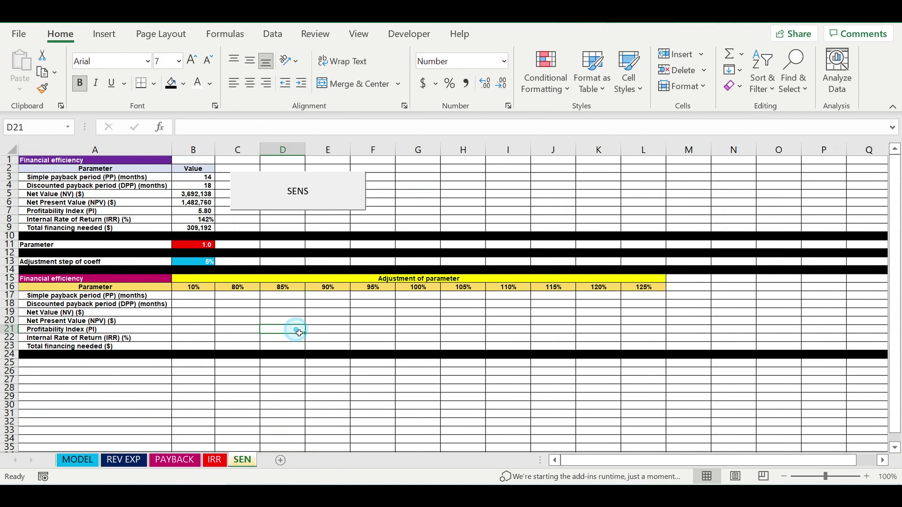
left_click(292, 192)
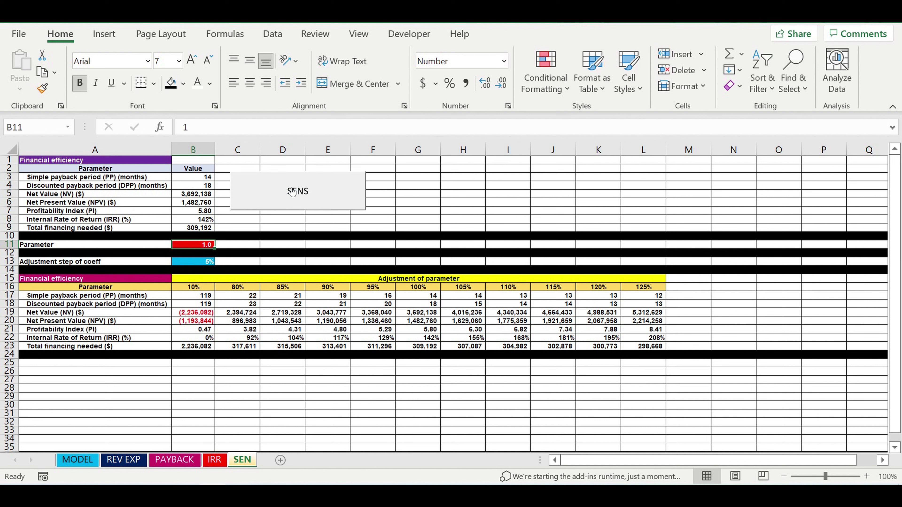
left_click(279, 331)
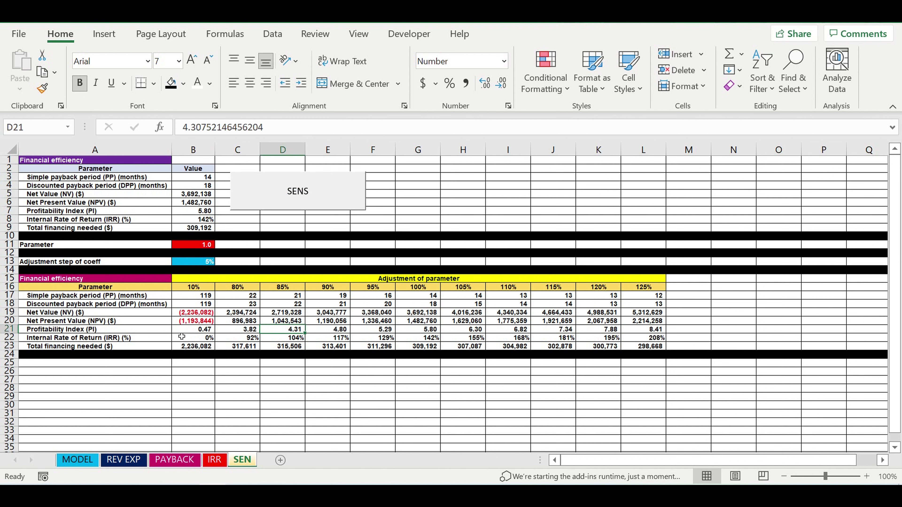
- Clear the results in B17:L23 of the Adjustment of parameter table
left_click_drag(196, 297, 658, 349)
key("Delete")
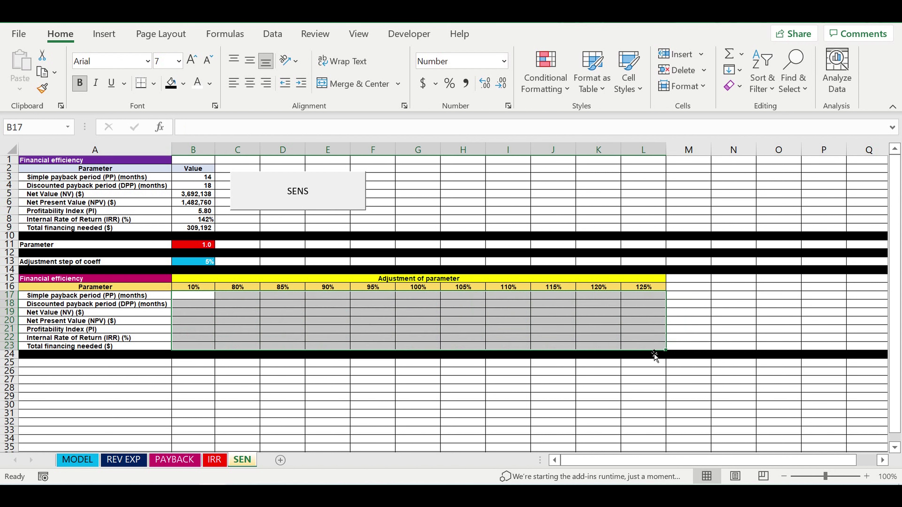
left_click(391, 378)
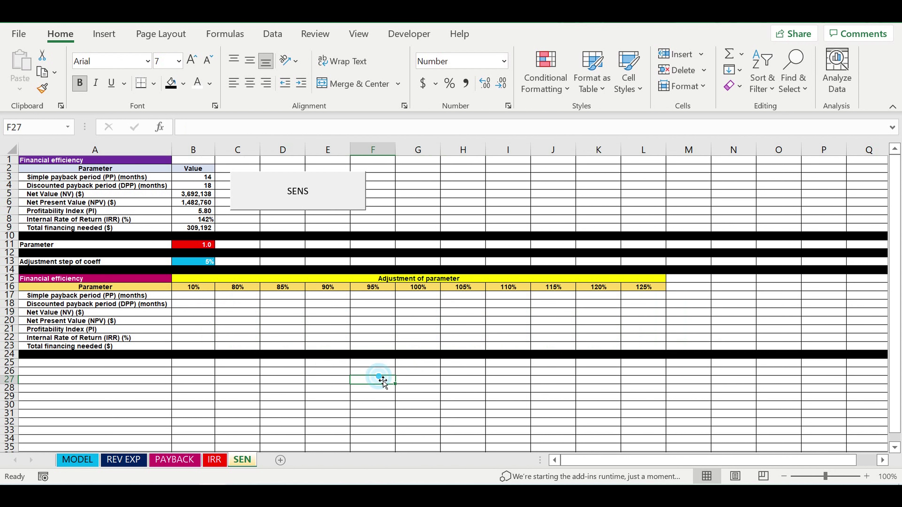
- Remove the SEN!B11 multiplier from the Customer type 10 Check ($) formula in the MODEL sheet and commit =200
left_click(69, 459)
left_click(390, 270)
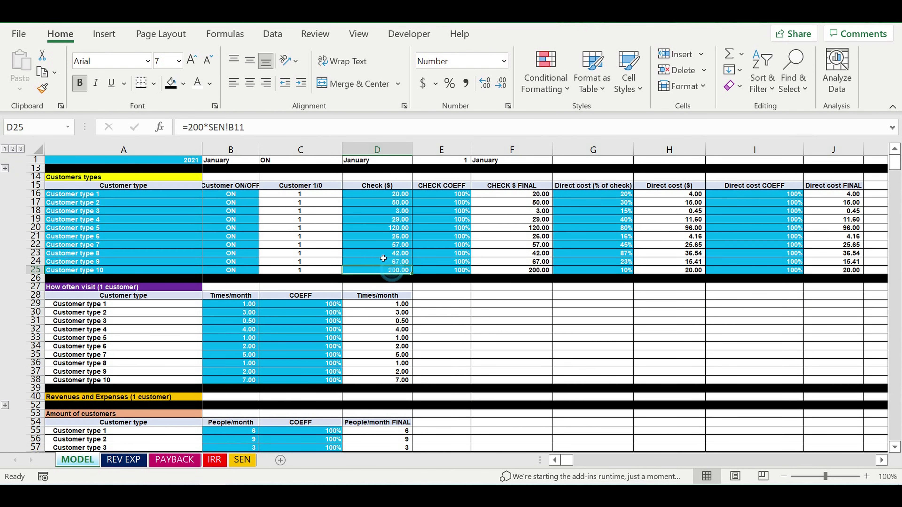
left_click_drag(249, 129, 204, 129)
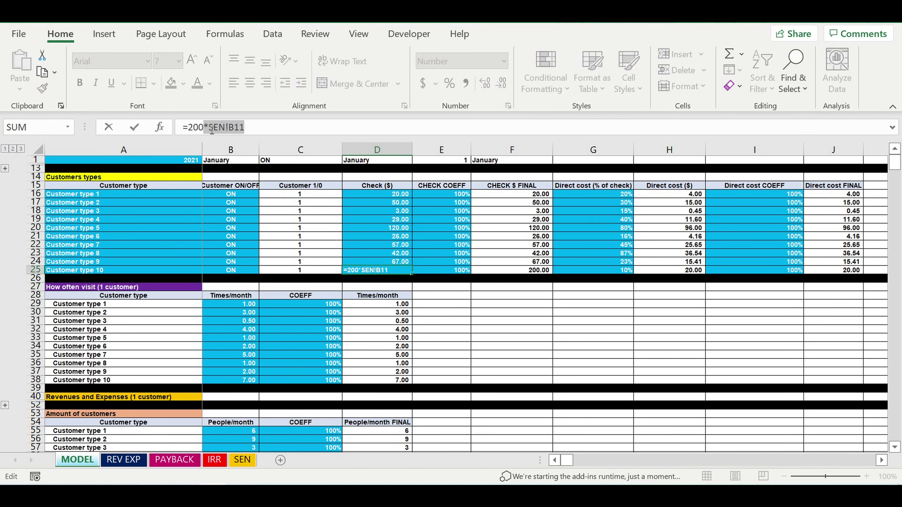
key("BackSpace")
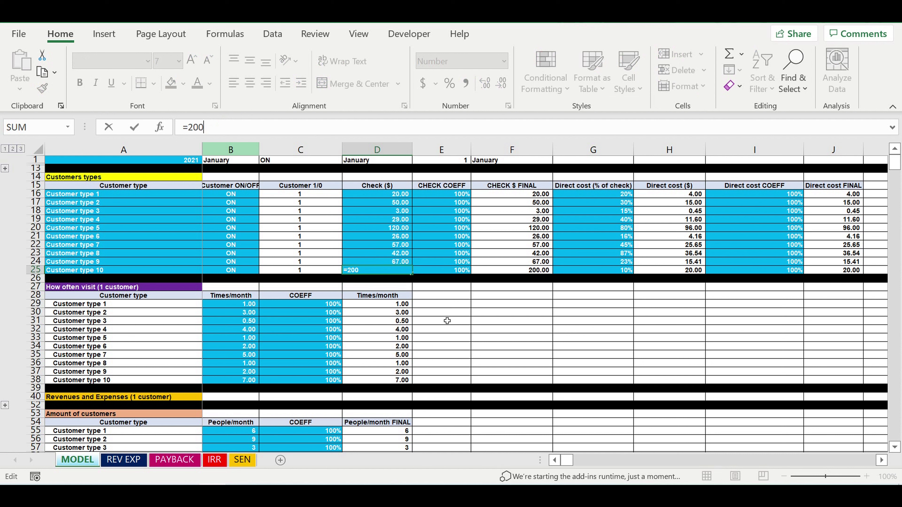
key("Return")
key("Return")
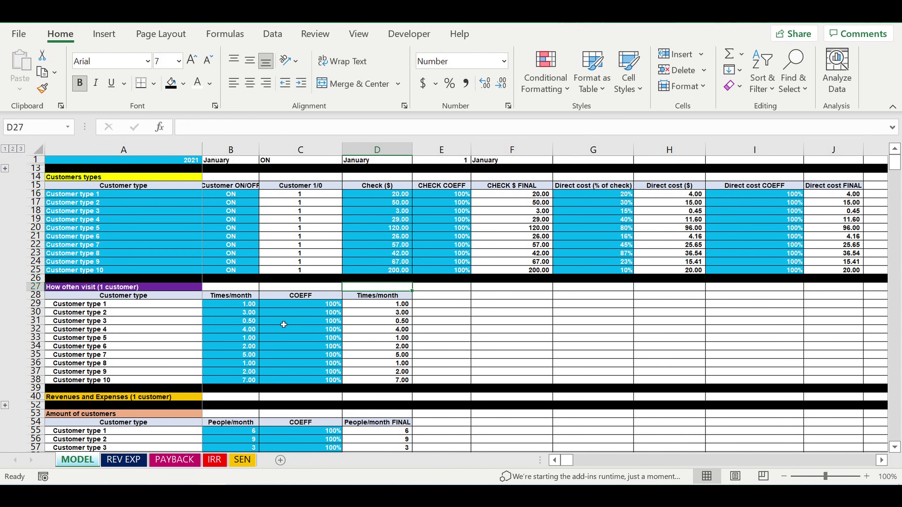
- Turn the Payroll salary of Position 1 in the MODEL sheet into the formula =600 multiplied by SEN parameter cell B11
scroll(283, 325, "down", 8)
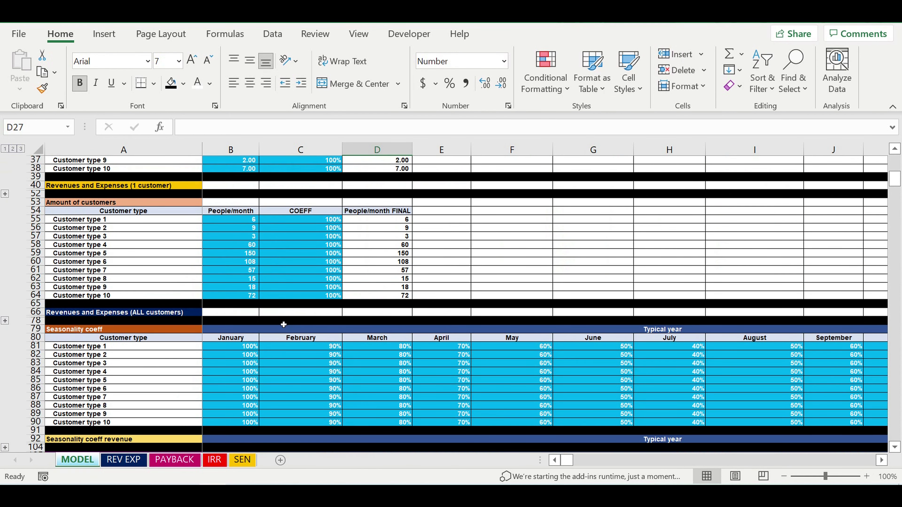
scroll(283, 325, "down", 4)
scroll(283, 325, "down", 8)
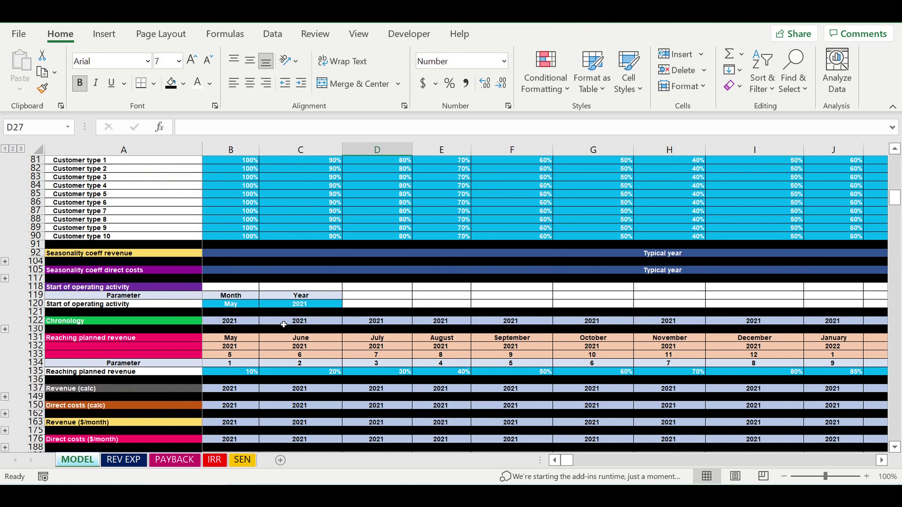
scroll(284, 325, "down", 3)
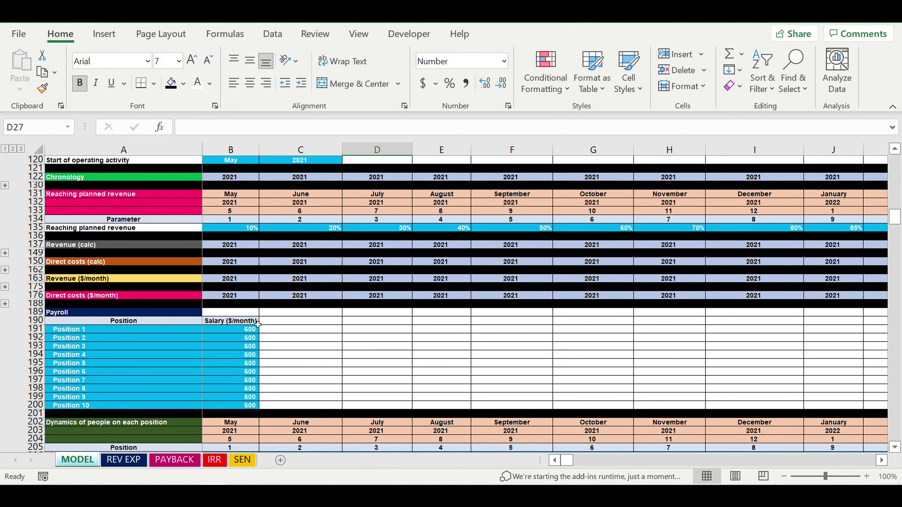
left_click(229, 329)
left_click(204, 129)
key("Home")
type("=600")
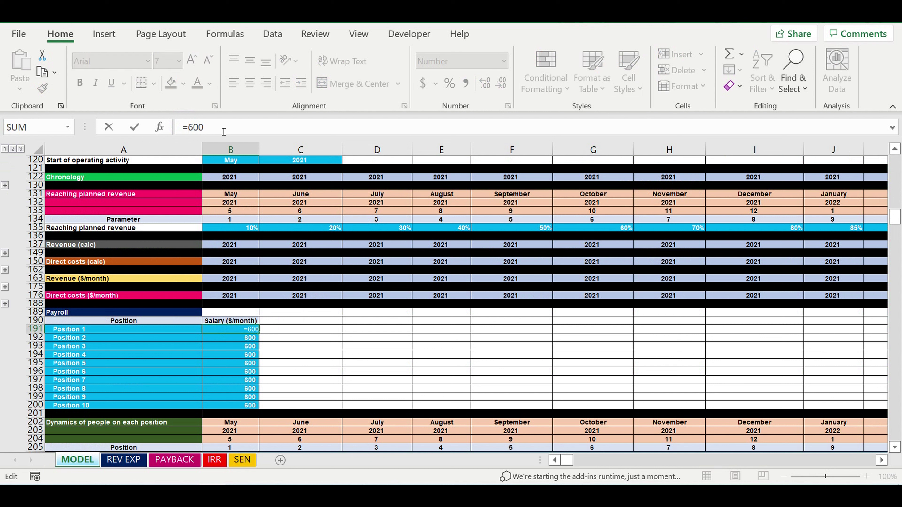
type("*")
left_click(244, 462)
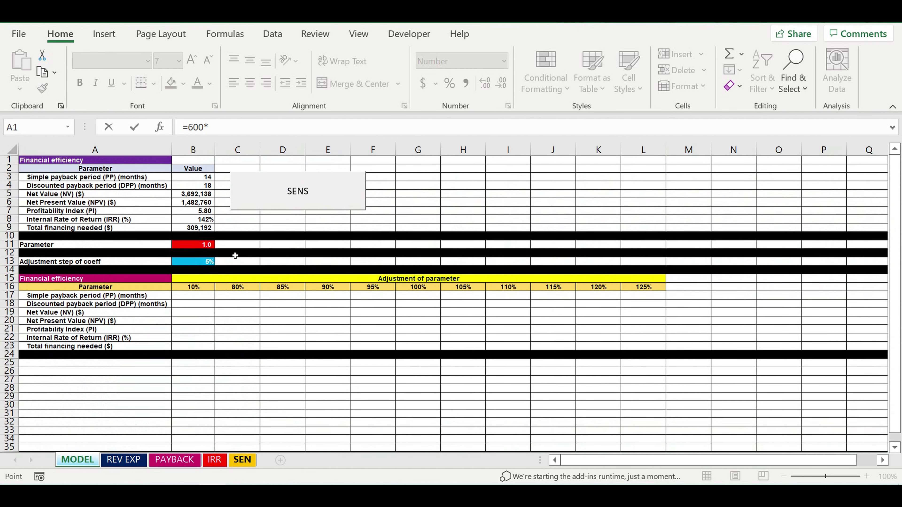
left_click(189, 247)
- Make the parameter reference in the Position 1 salary formula absolute and commit =600*SEN!$B$11
left_click(232, 127)
type("$B11")
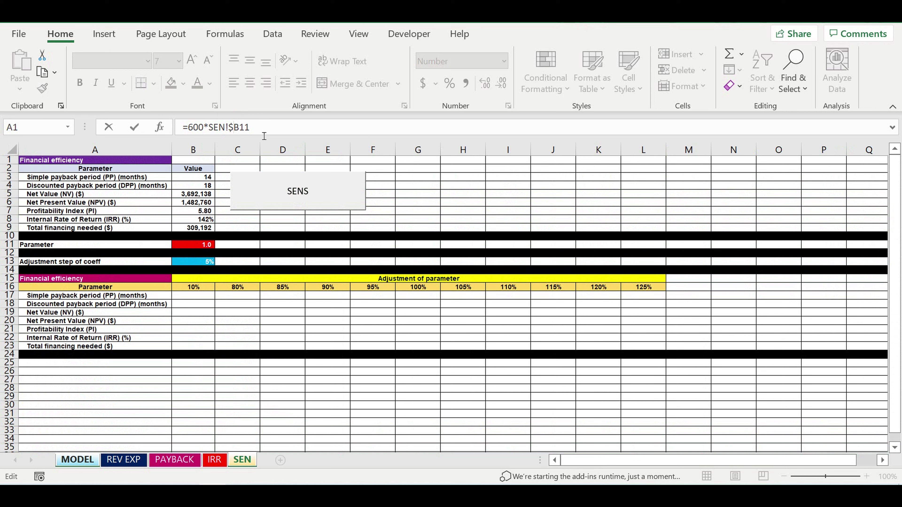
left_click(241, 134)
type("$")
key("Return")
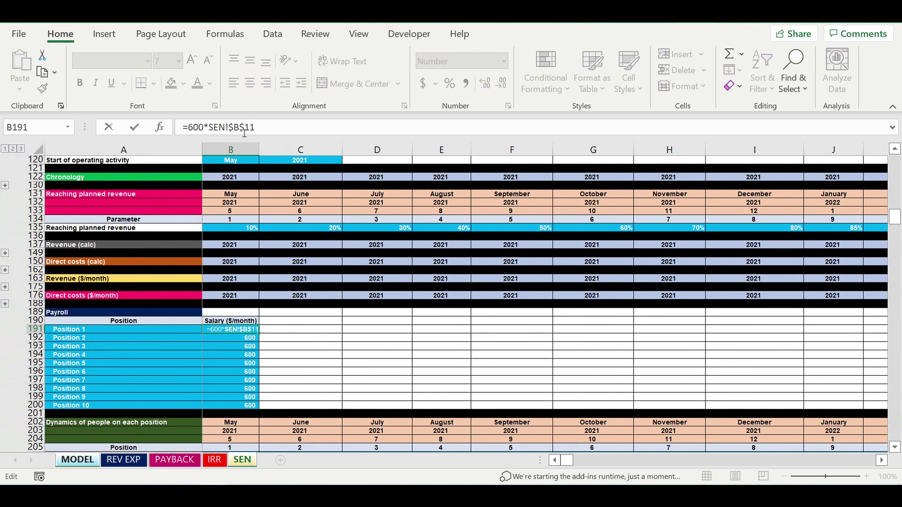
- Copy the Position 1 salary formula down through Position 10 and check the formulas in the filled cells
left_click(267, 345)
left_click(246, 332)
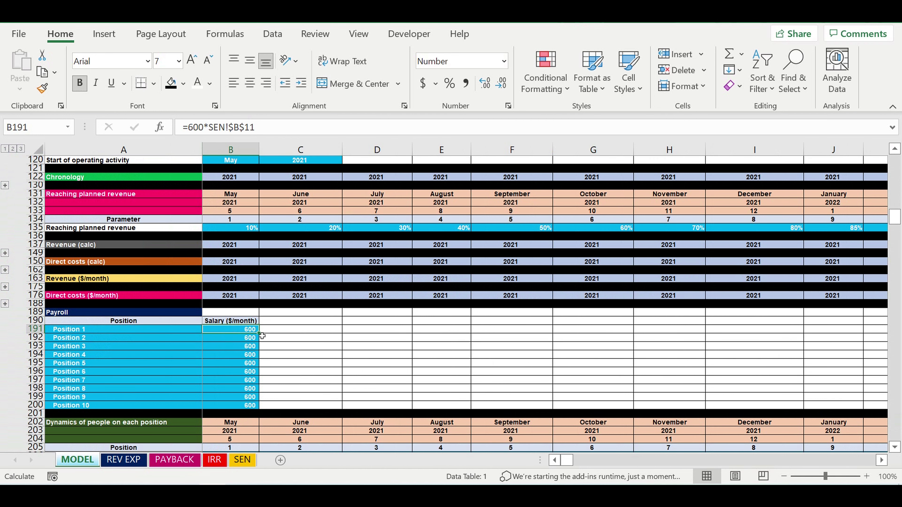
left_click(251, 354)
left_click(250, 329)
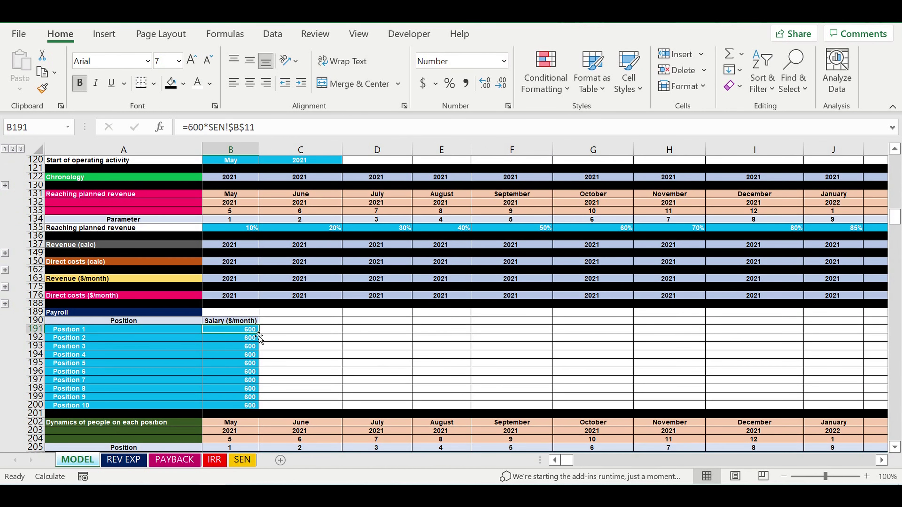
left_click_drag(261, 336, 277, 405)
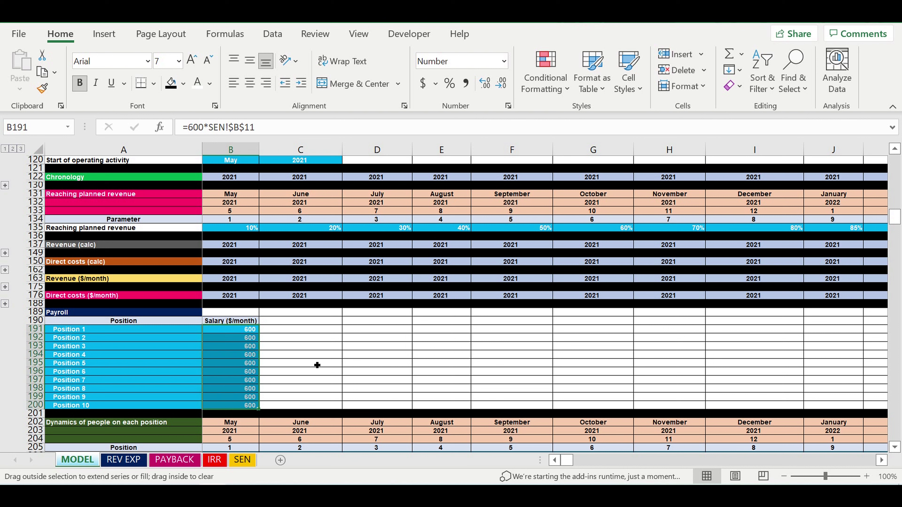
left_click(296, 346)
left_click(302, 373)
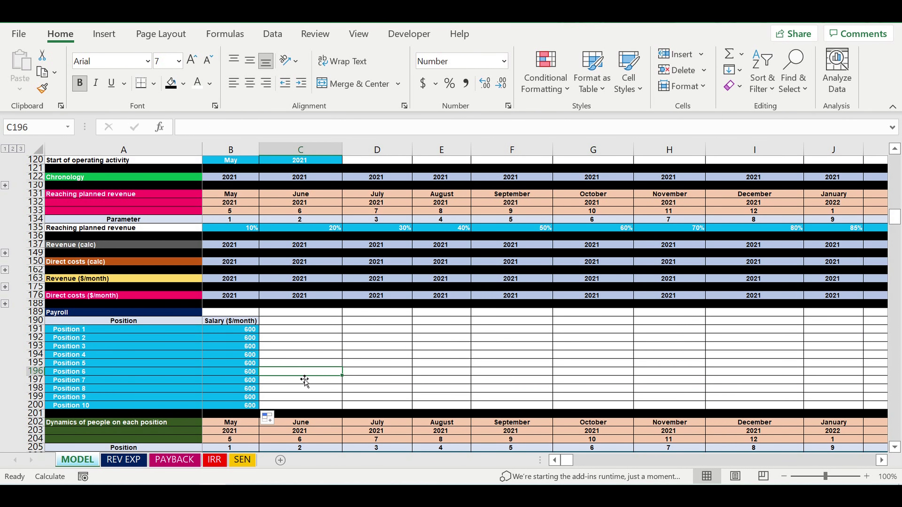
left_click(249, 381)
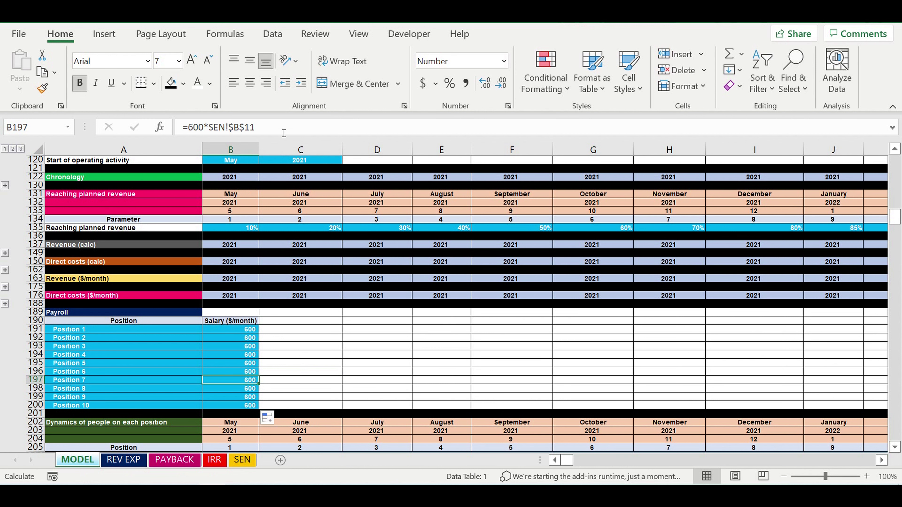
key("Down")
key("Down")
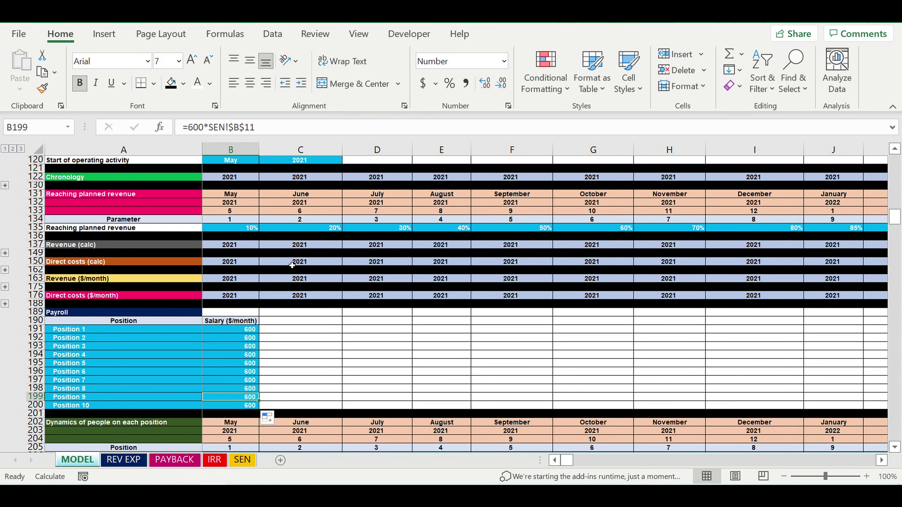
- Set the adjustment step of coefficient on the SEN sheet to 20% and check the adjustment percentages in row 16
left_click(241, 461)
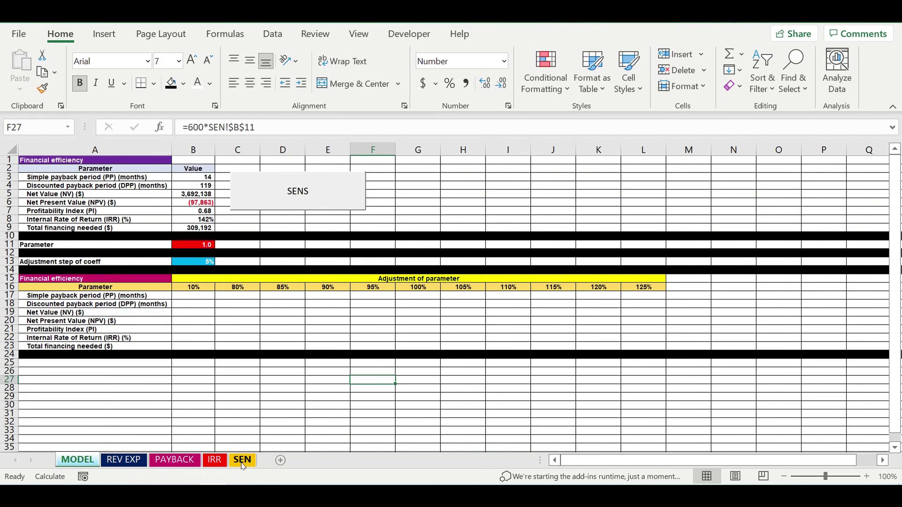
left_click(302, 394)
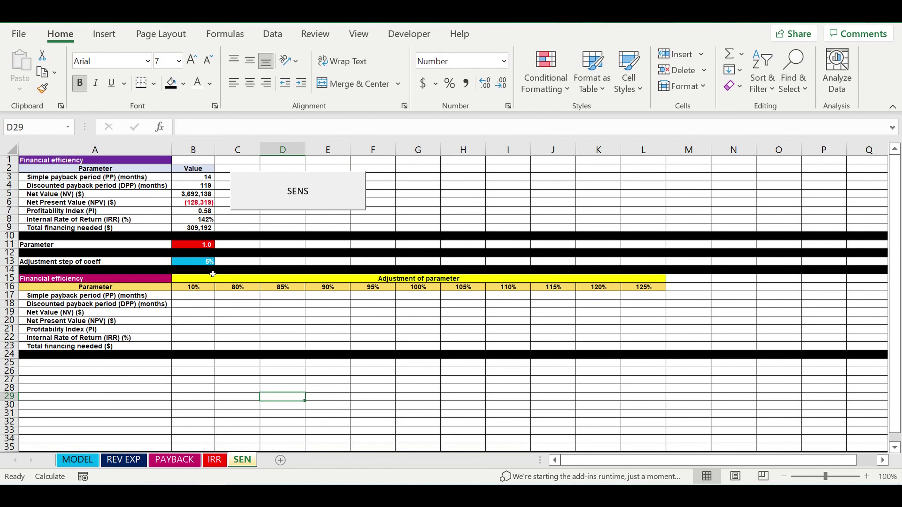
left_click(194, 264)
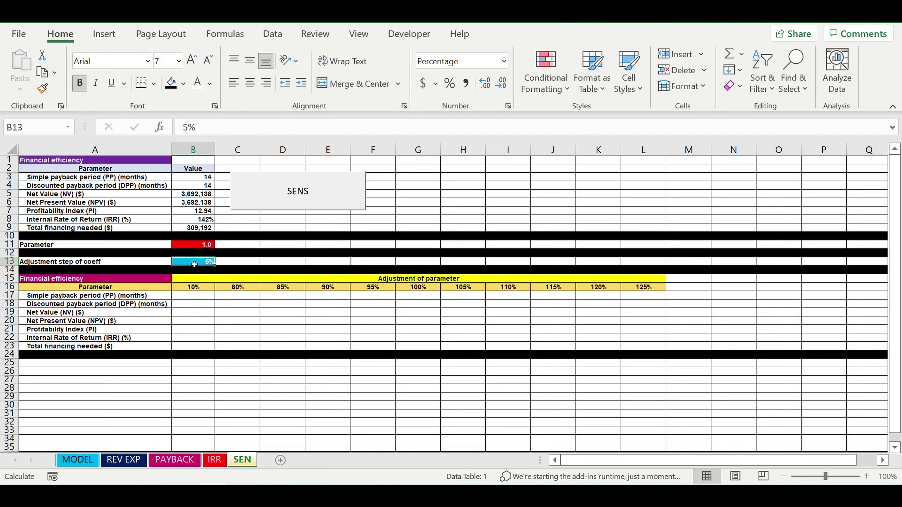
type("20%")
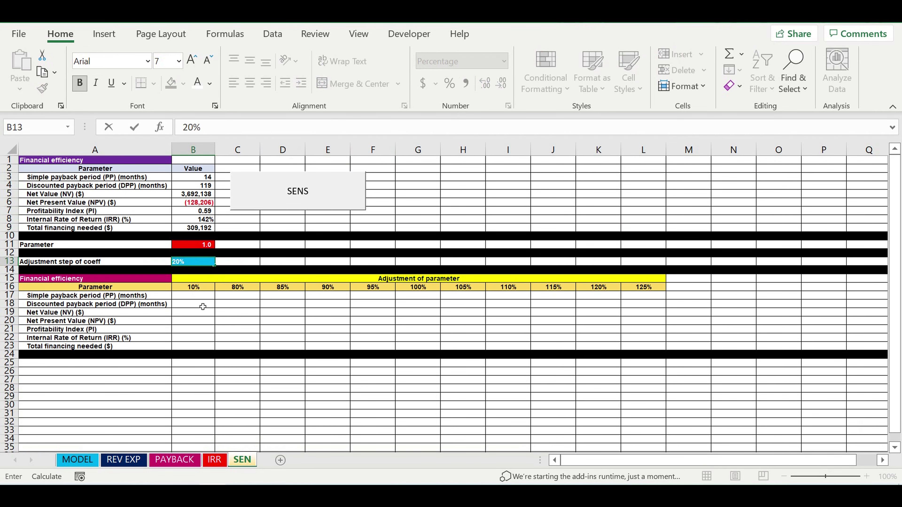
left_click(213, 303)
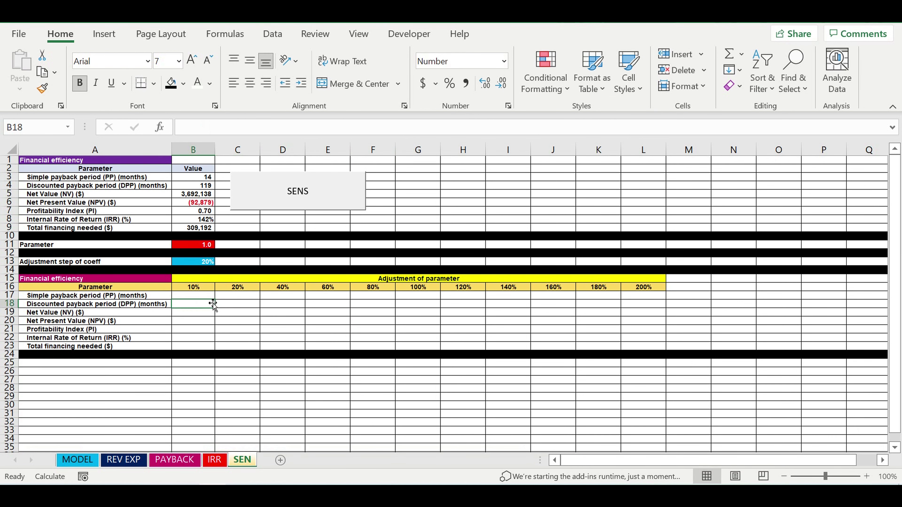
left_click_drag(194, 287, 647, 293)
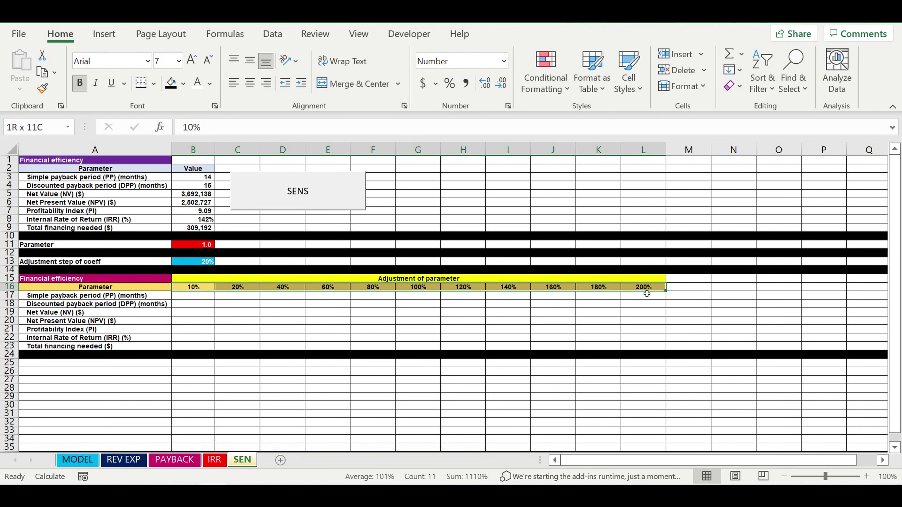
left_click(389, 341)
left_click(282, 329)
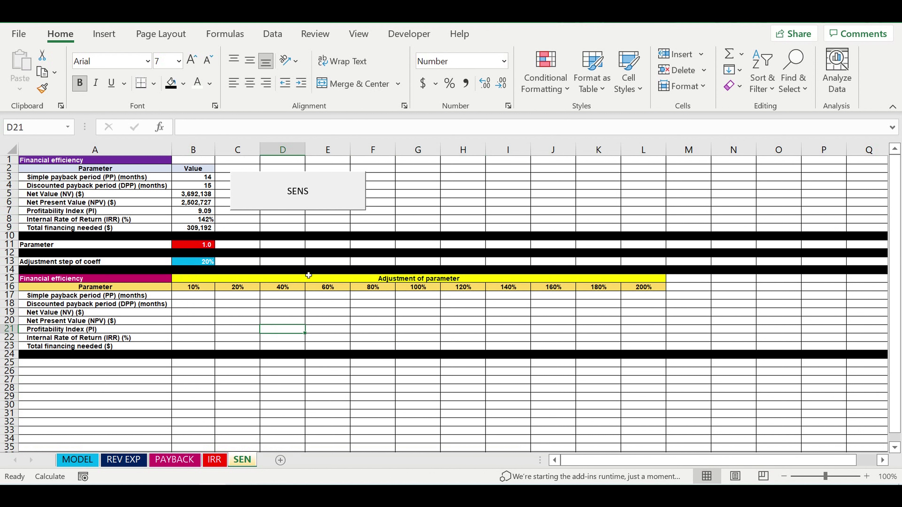
- Run the SENS calculation for the payroll salaries and examine the efficiency figures across the adjustments, especially the 200% column
left_click(320, 193)
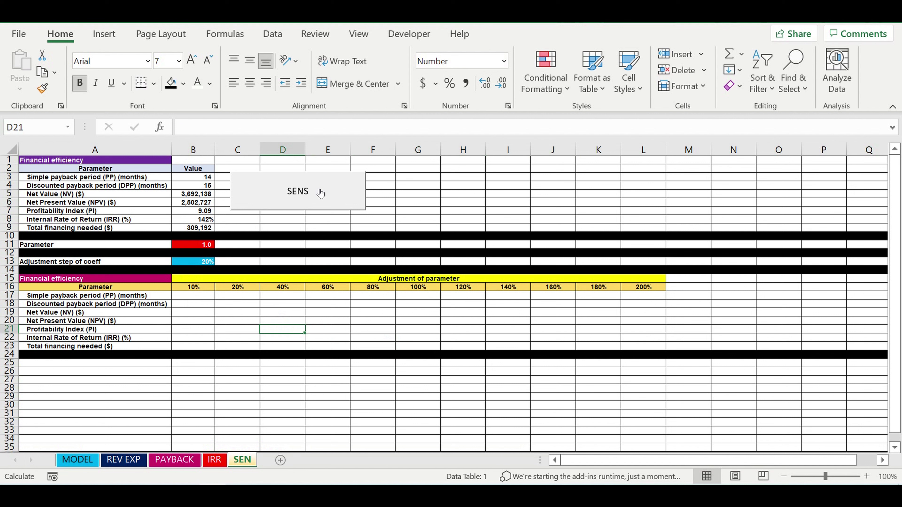
left_click(321, 193)
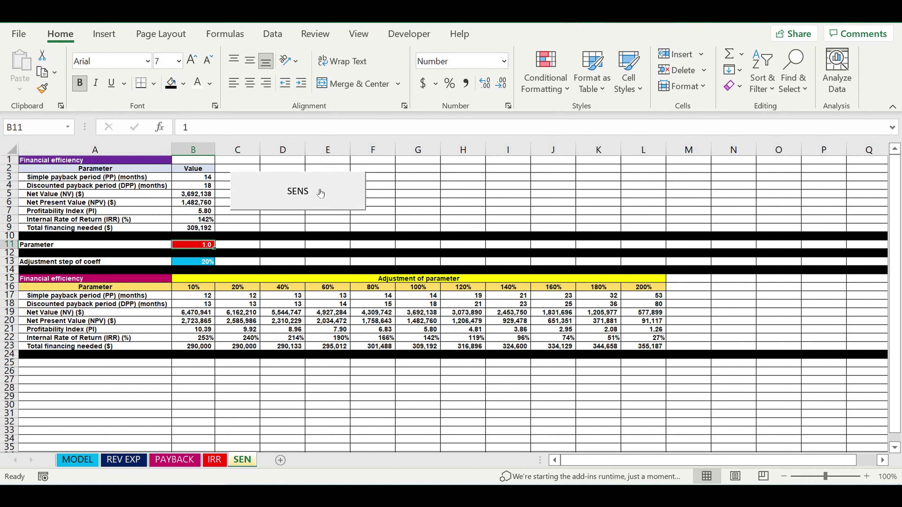
left_click(237, 321)
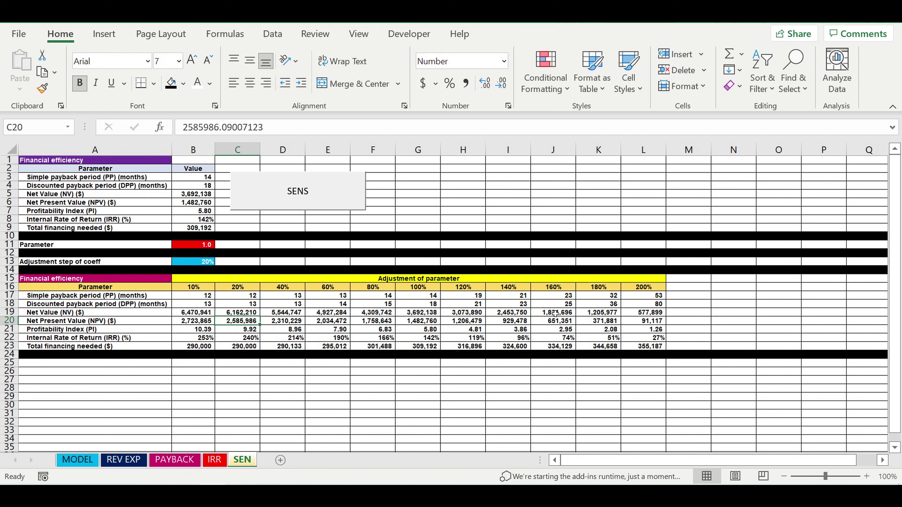
left_click_drag(643, 298, 646, 345)
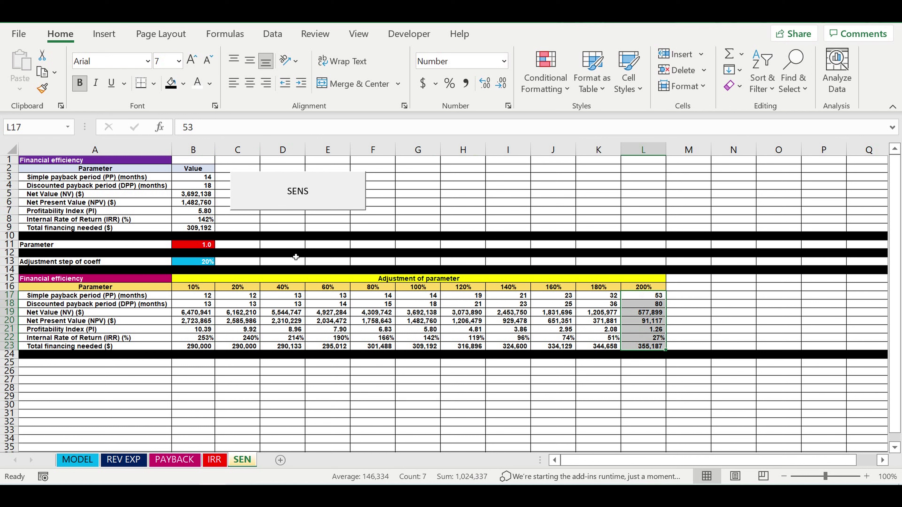
left_click(316, 313)
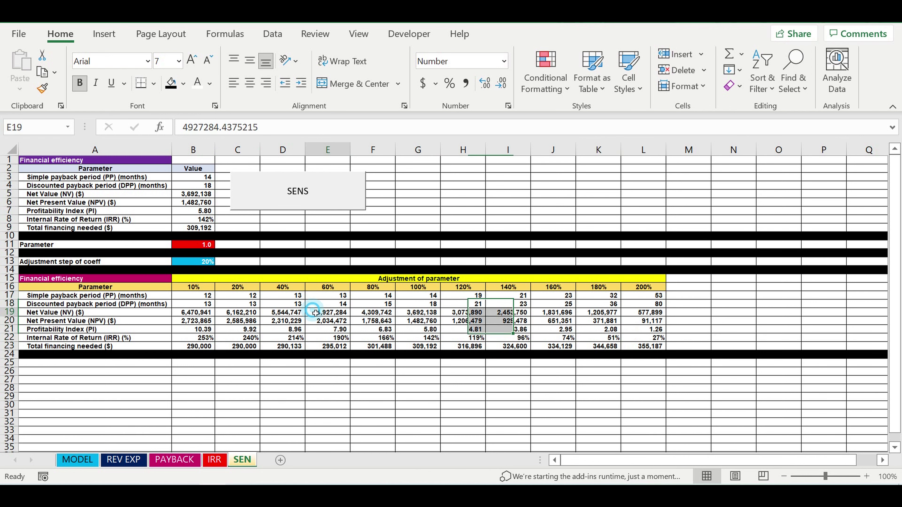
- Remove the SEN!$B$11 multiplier from the Position 1 payroll salary formula in the MODEL sheet and commit =600
left_click(77, 459)
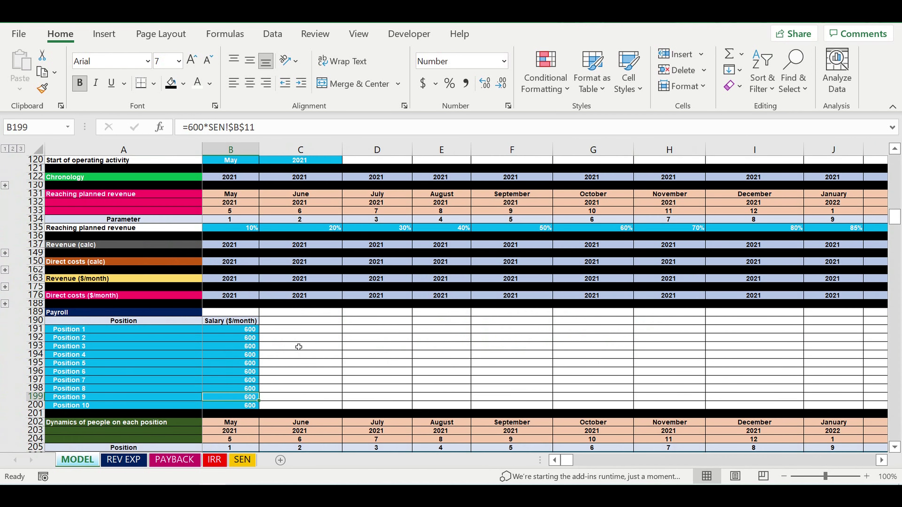
scroll(291, 348, "down", 2)
left_click(245, 281)
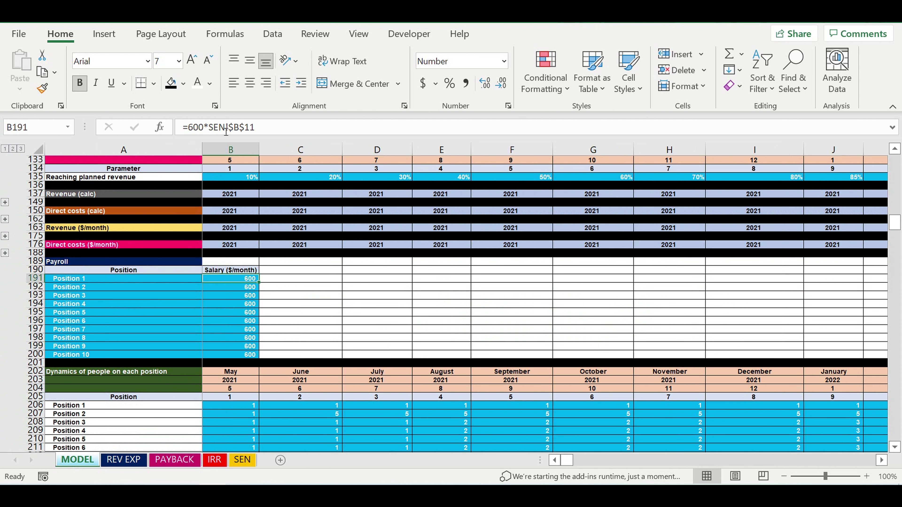
left_click_drag(205, 128, 256, 127)
key("BackSpace")
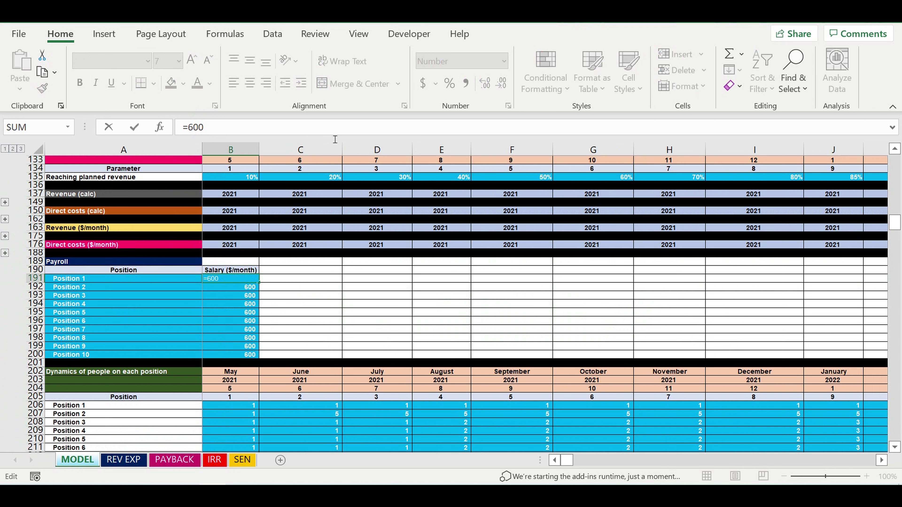
key("Return")
key("Return")
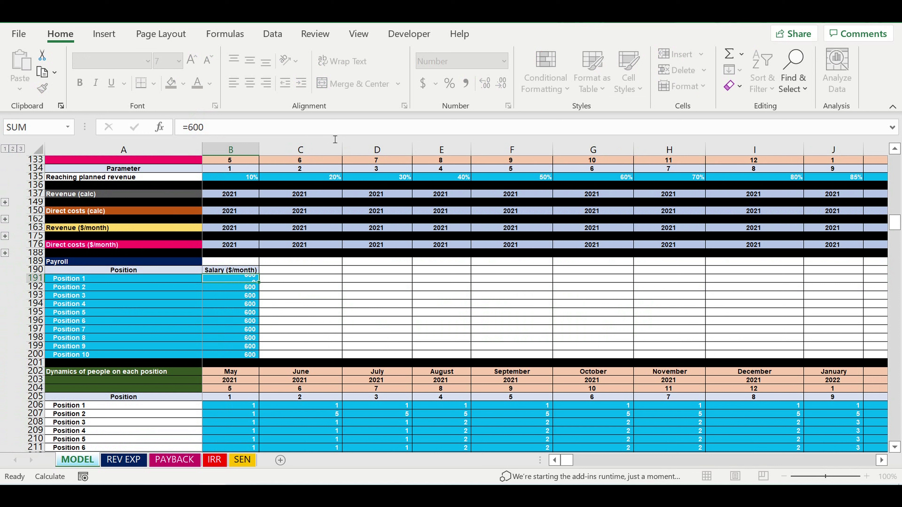
- Copy the Position 1 salary formula =600 down through Position 10 in the Payroll section
left_click(239, 279)
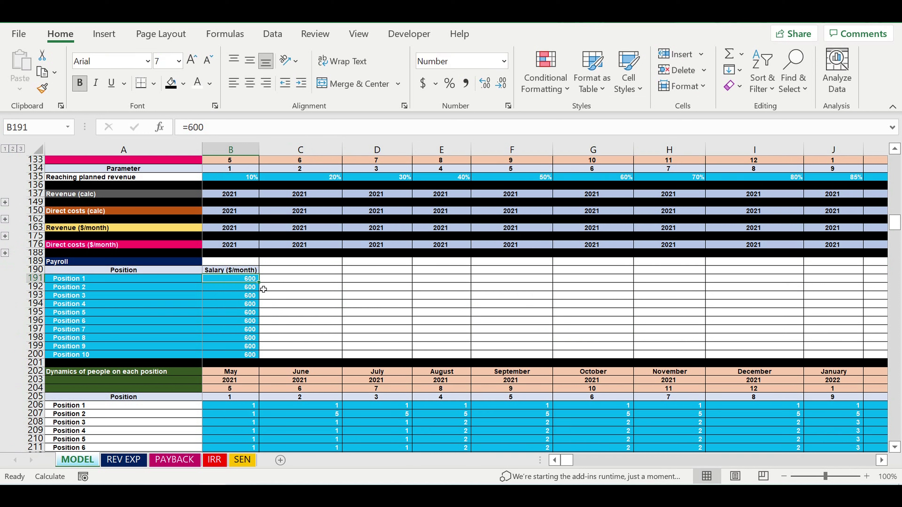
left_click(282, 288)
left_click(239, 278)
left_click_drag(262, 286, 262, 357)
left_click(335, 325)
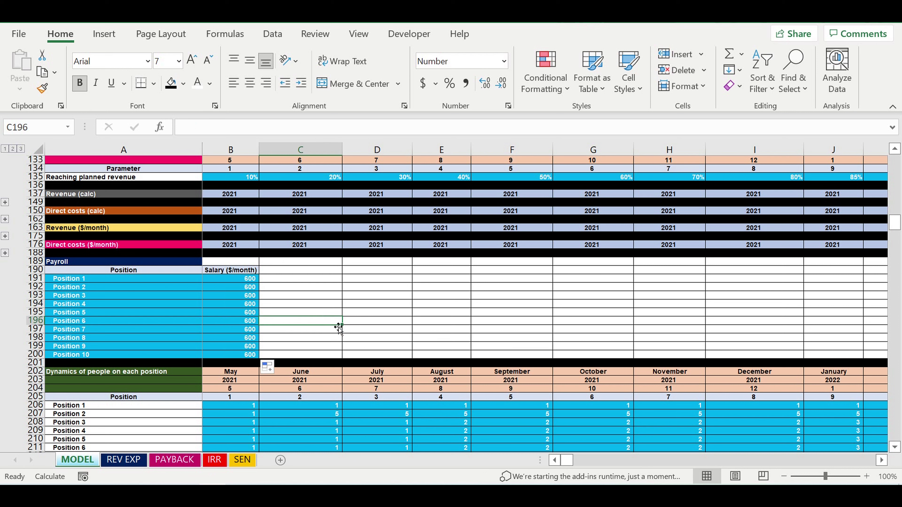